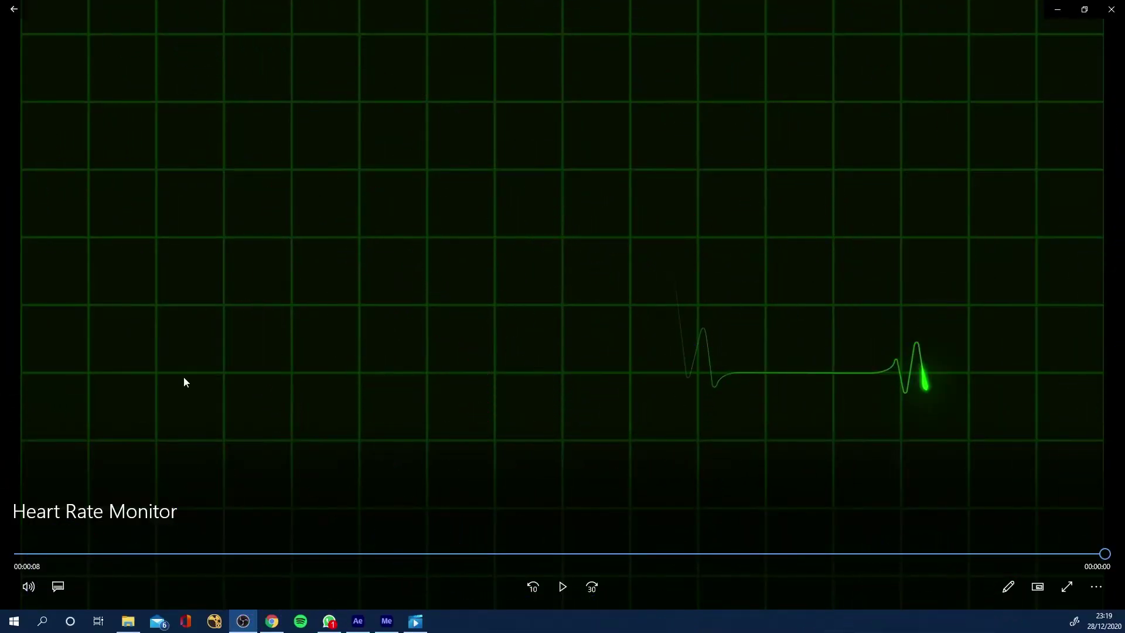
# Replay the heart-monitor reference video, then start a new empty After Effects project.
pyautogui.click(562, 587)
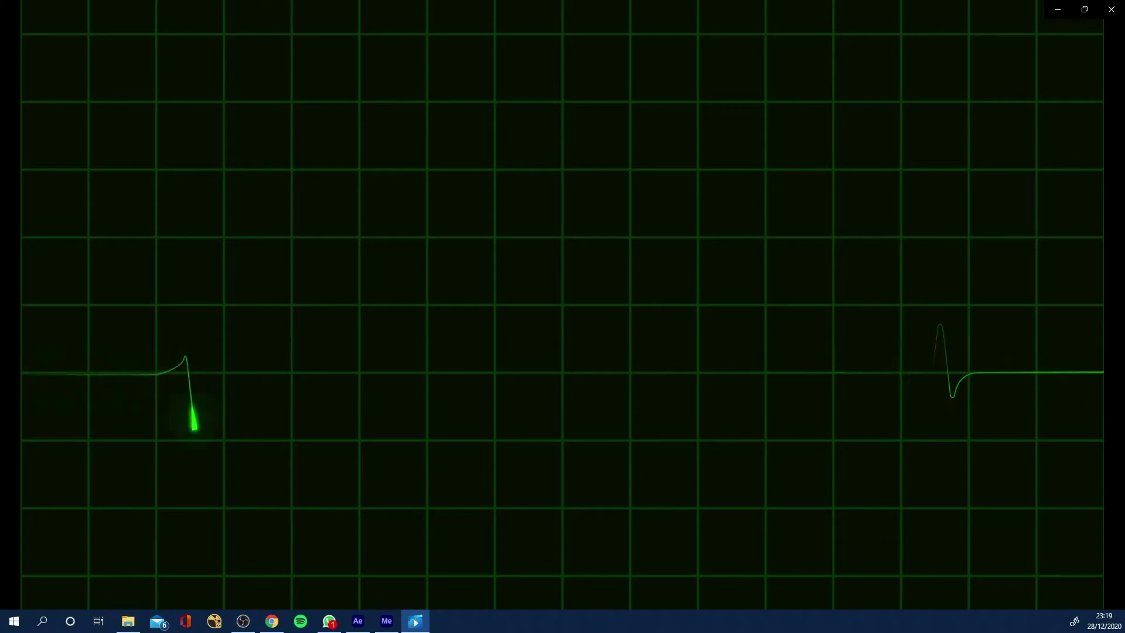
pyautogui.moveTo(426, 401)
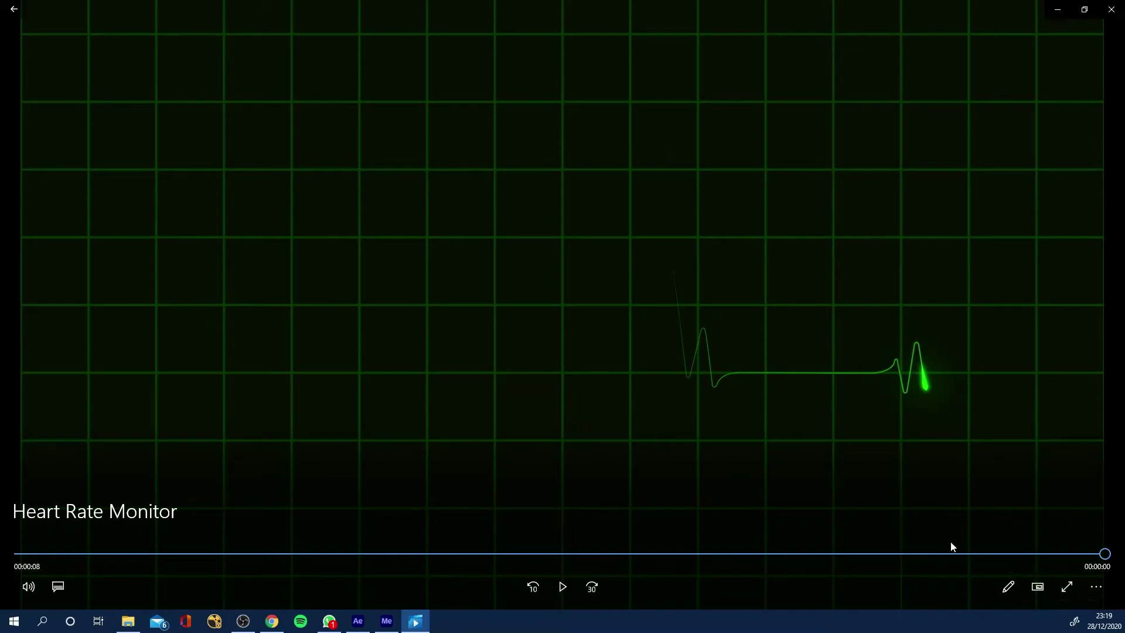
pyautogui.click(358, 622)
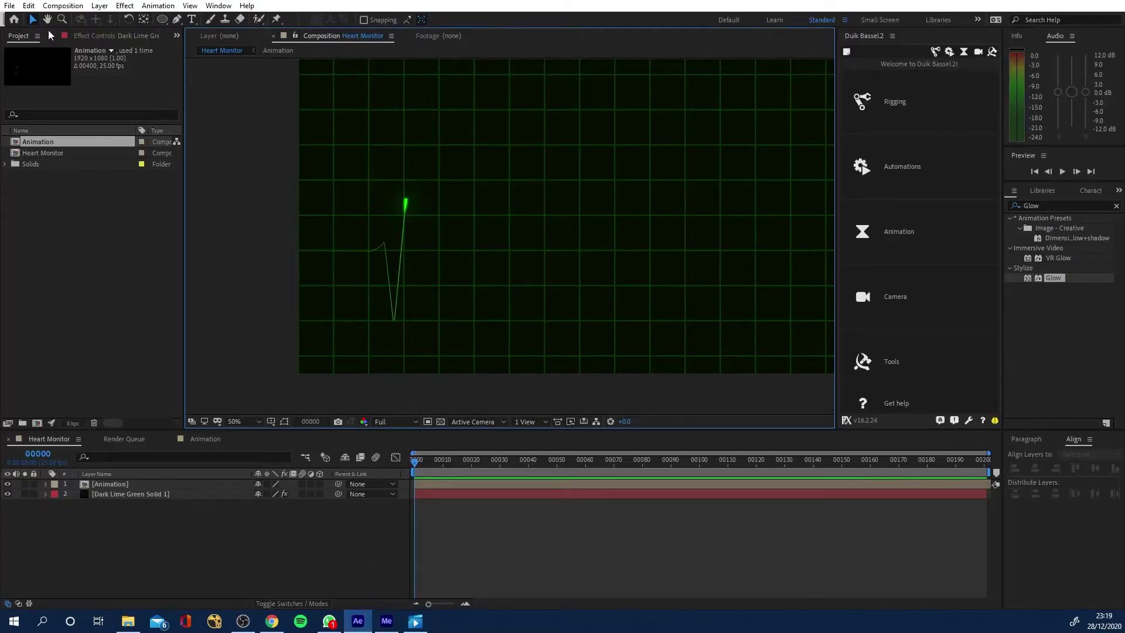
pyautogui.click(10, 6)
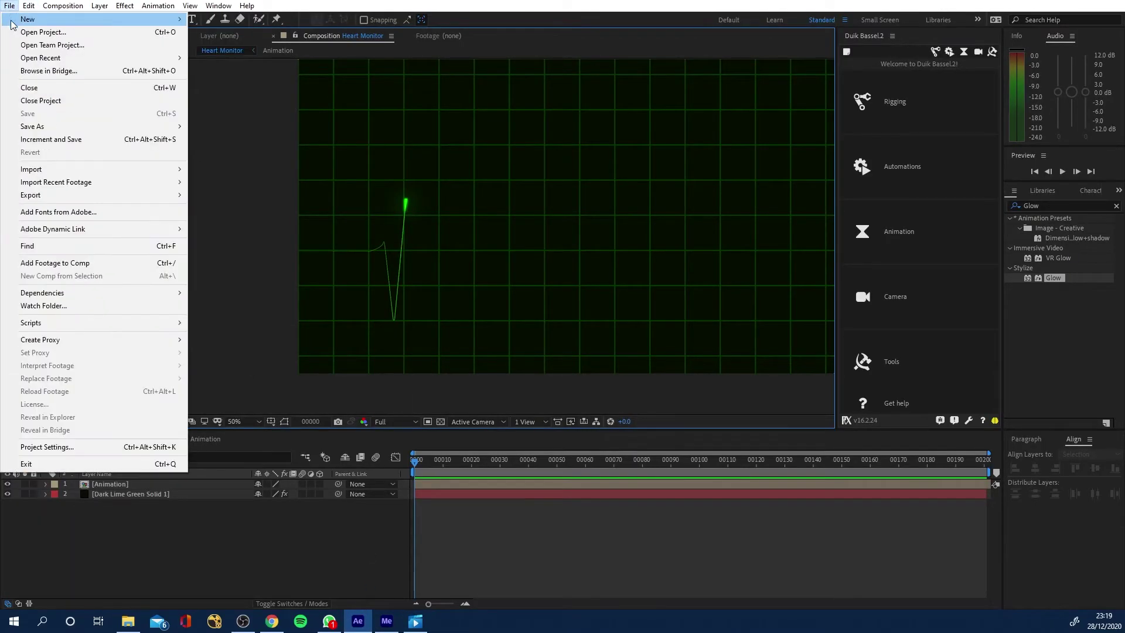
pyautogui.moveTo(164, 20)
pyautogui.click(225, 20)
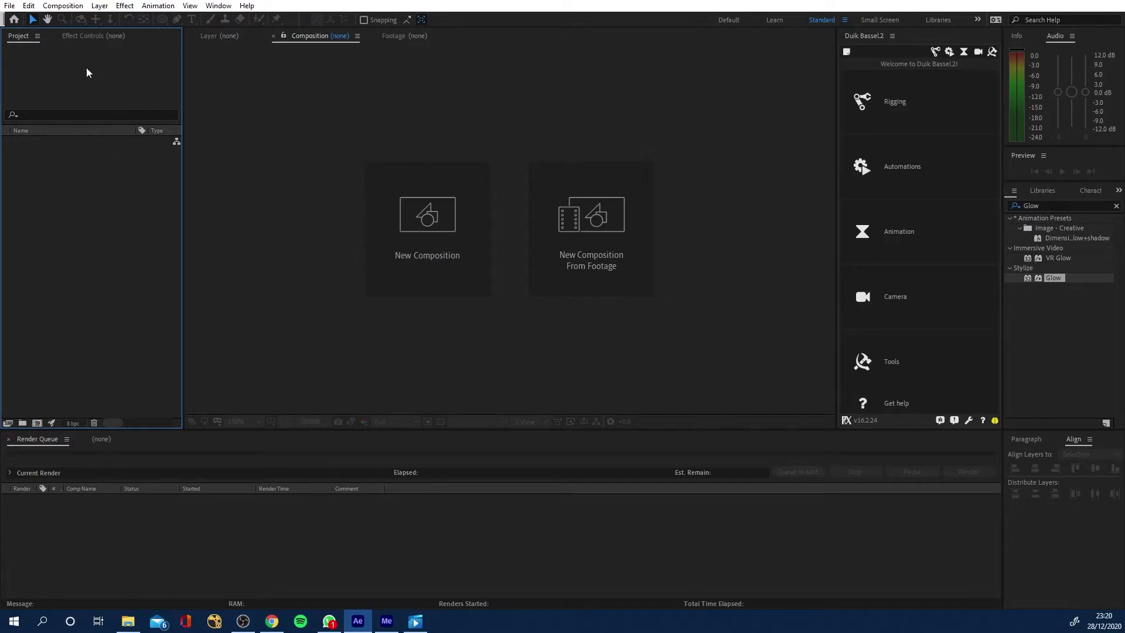
# Create Comp 1 at 1920×1080, 25 fps, with a 200-frame duration.
pyautogui.click(81, 6)
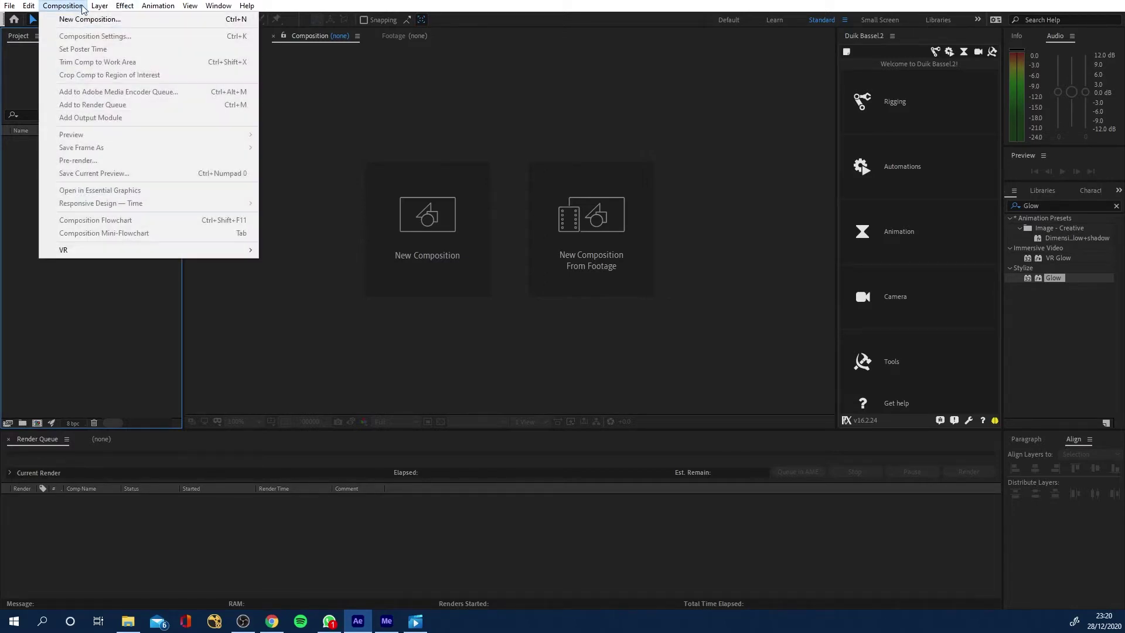
pyautogui.click(78, 20)
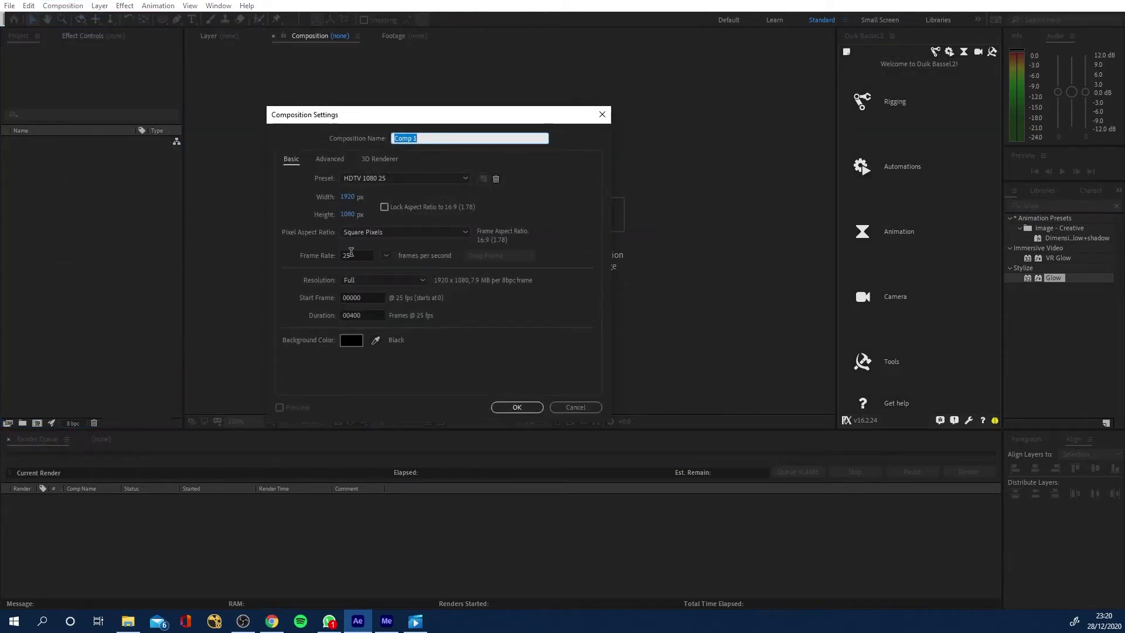
pyautogui.click(358, 316)
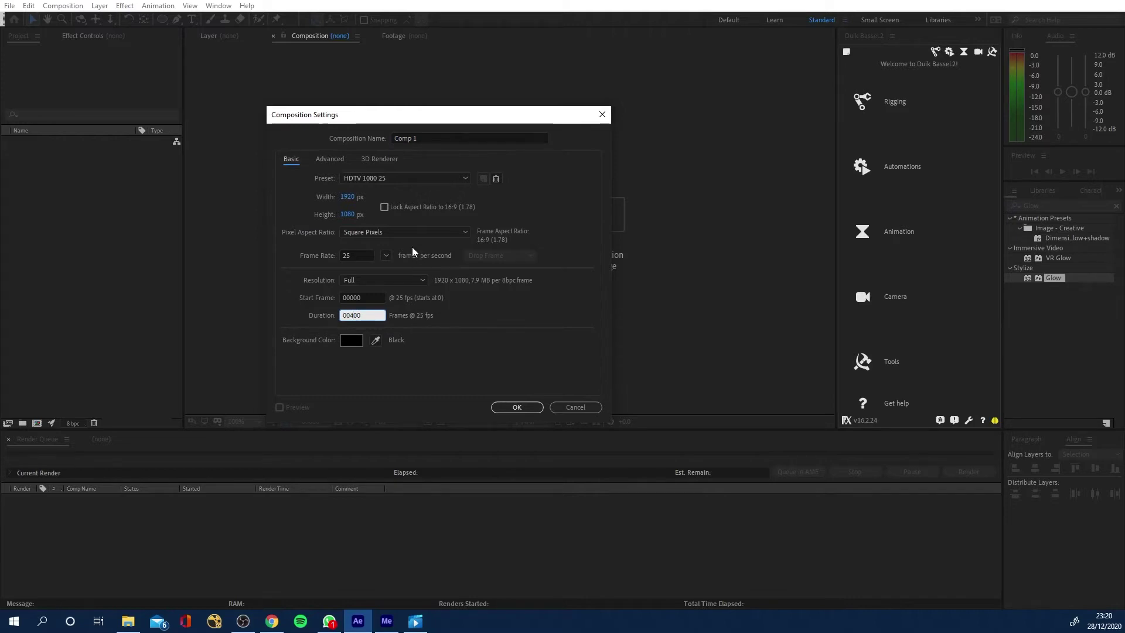
pyautogui.press('BackSpace')
pyautogui.click(531, 408)
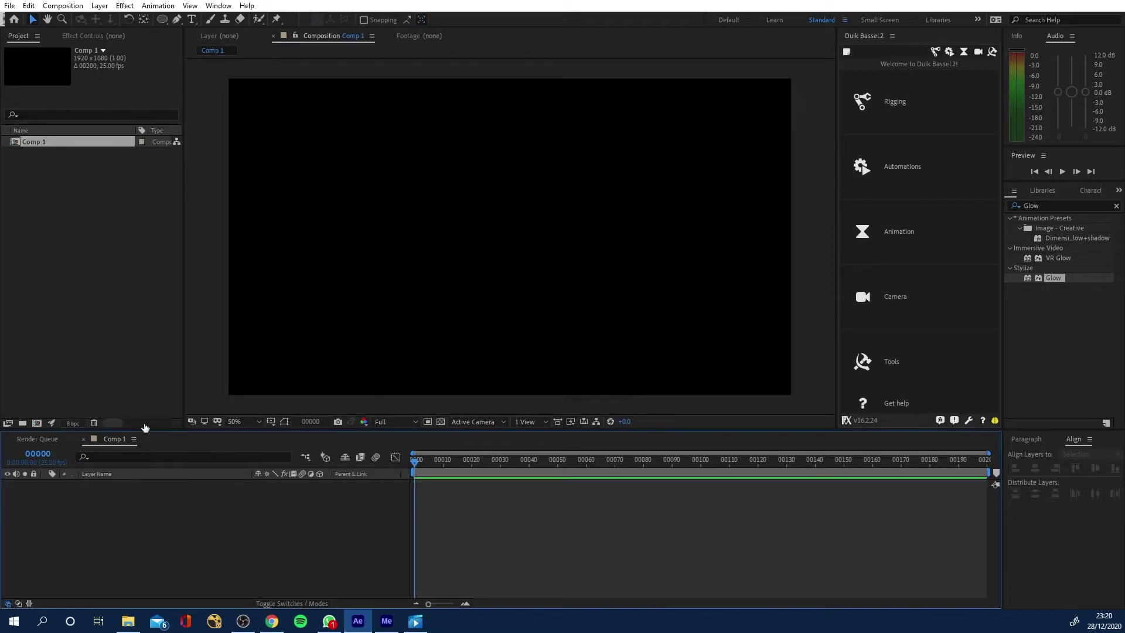
# Create a new solid layer coloured very dark green (051000).
pyautogui.keyDown('ctrl'); pyautogui.click(37, 455); pyautogui.keyUp('ctrl')
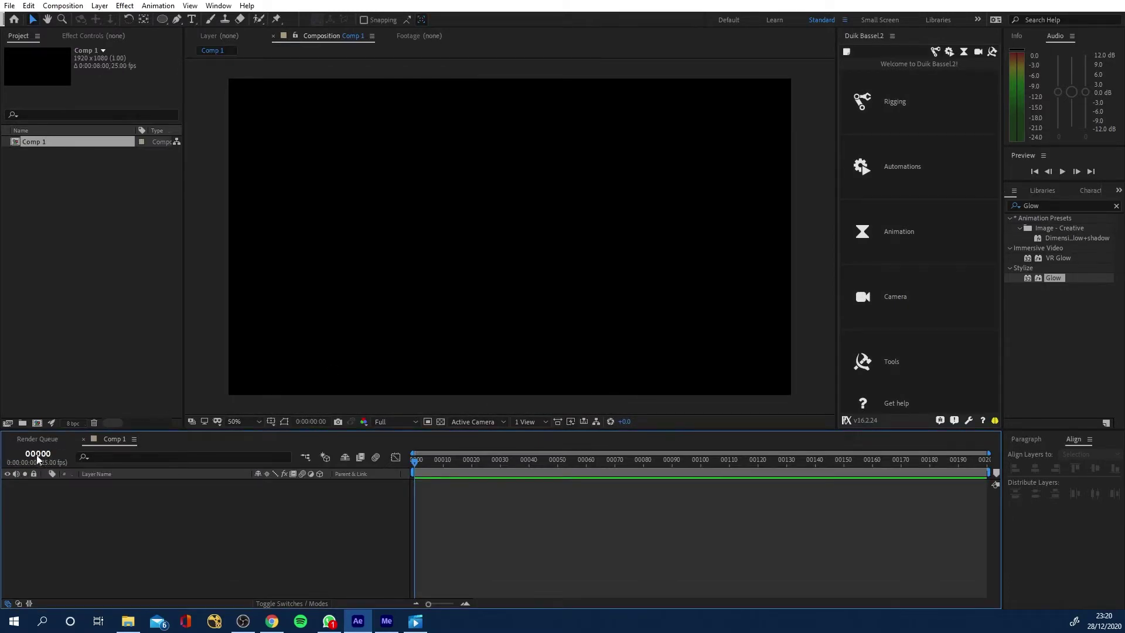
pyautogui.keyDown('ctrl'); pyautogui.click(38, 455); pyautogui.keyUp('ctrl')
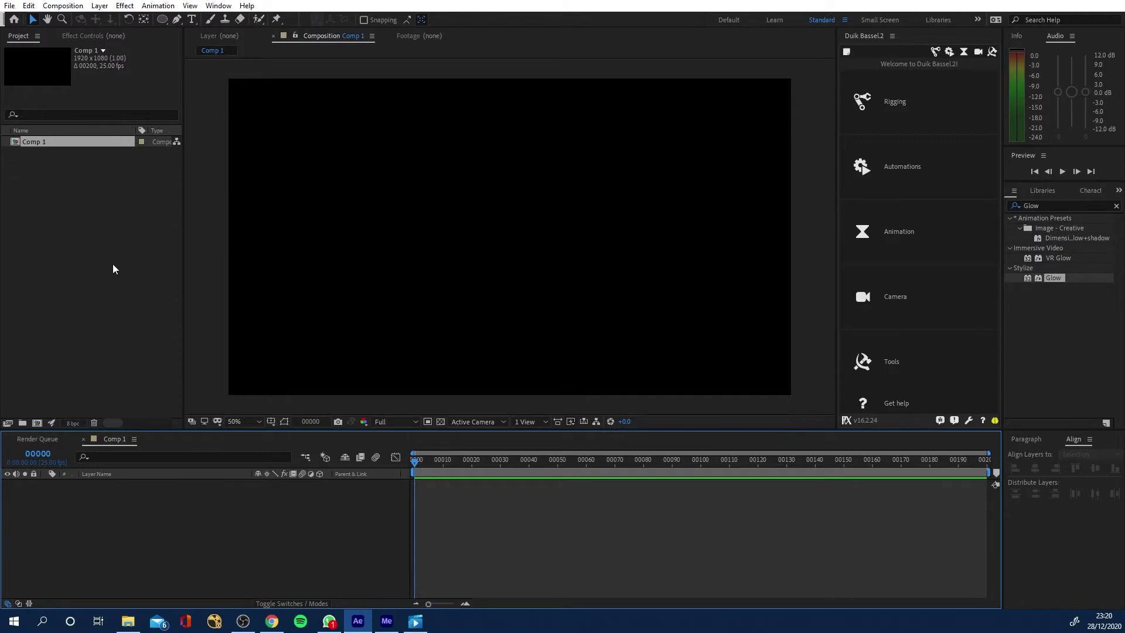
pyautogui.click(782, 218)
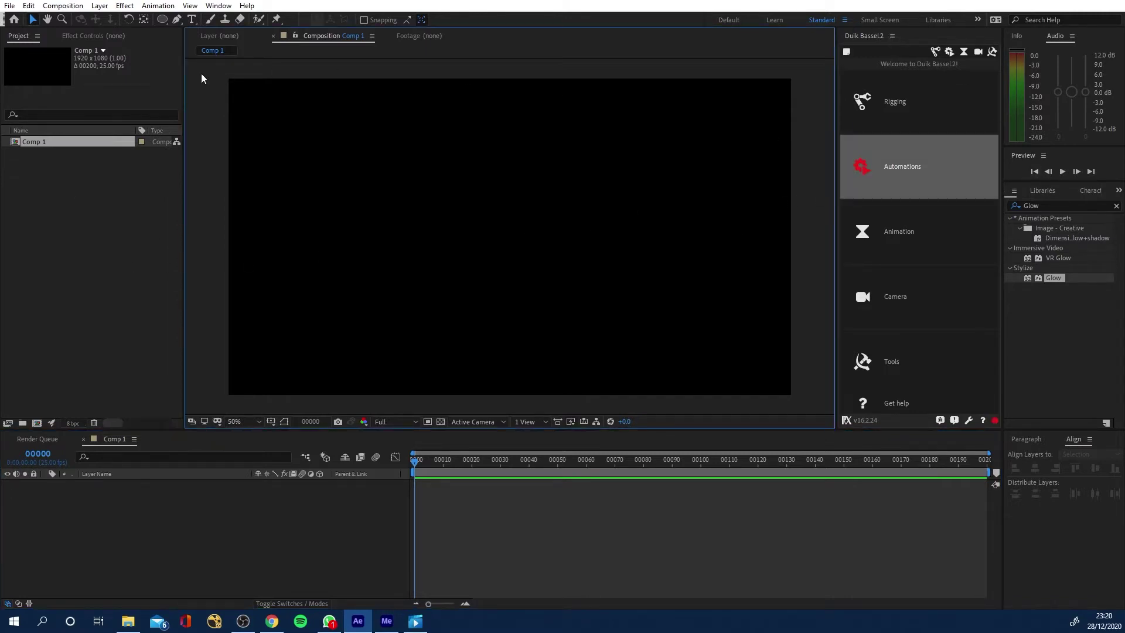
pyautogui.click(99, 6)
pyautogui.moveTo(117, 19)
pyautogui.click(349, 32)
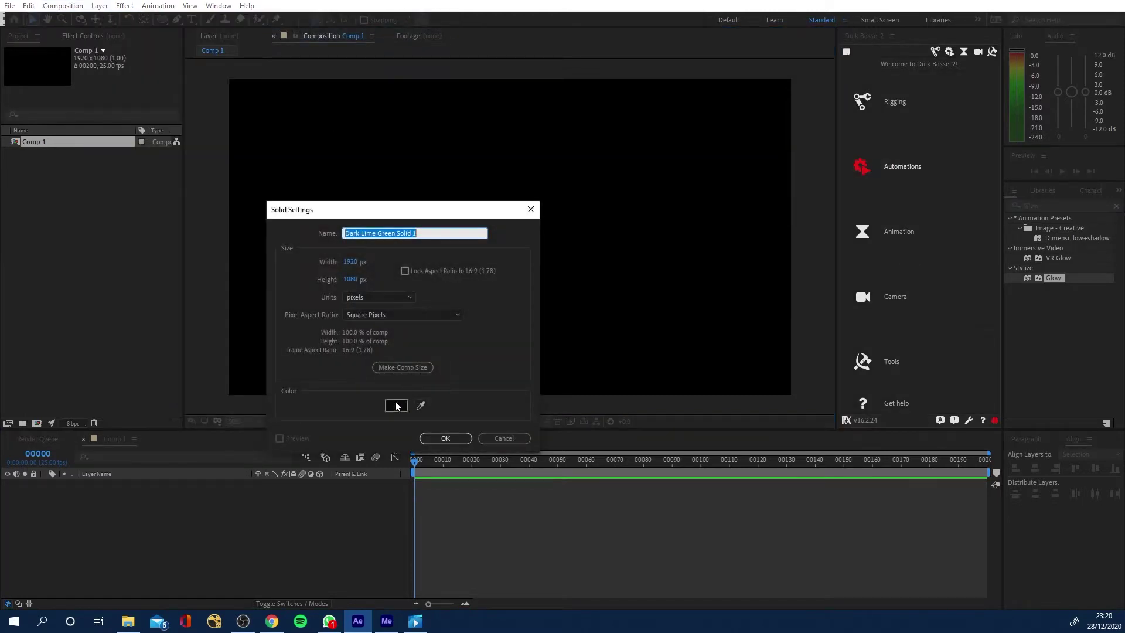
pyautogui.click(397, 404)
pyautogui.click(503, 310)
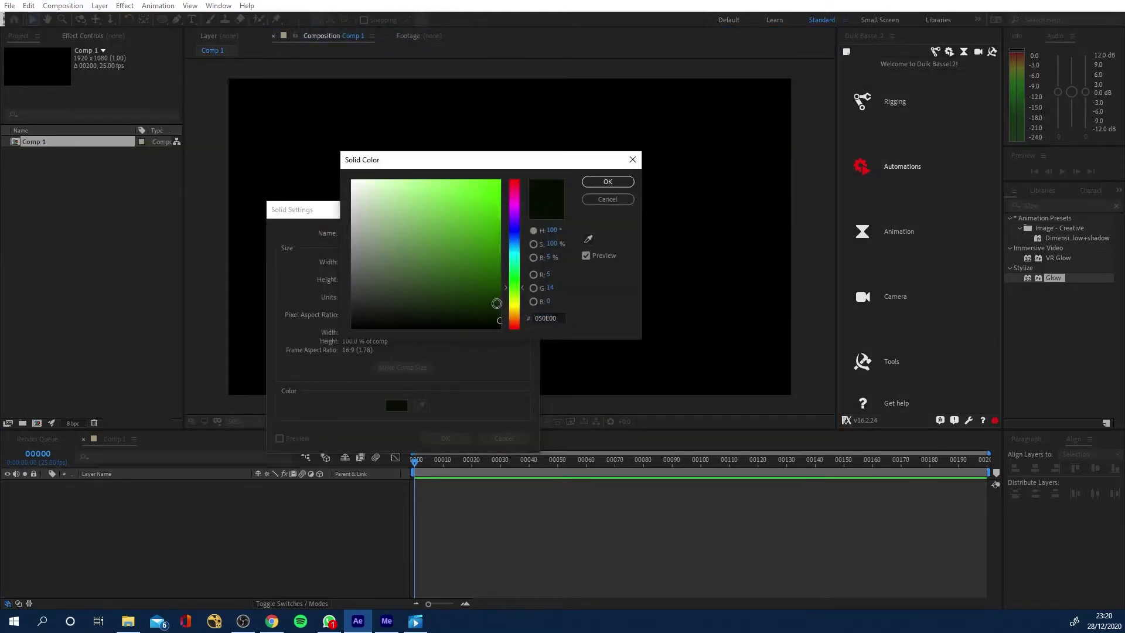
pyautogui.moveTo(504, 310); pyautogui.dragTo(508, 320)
pyautogui.click(606, 182)
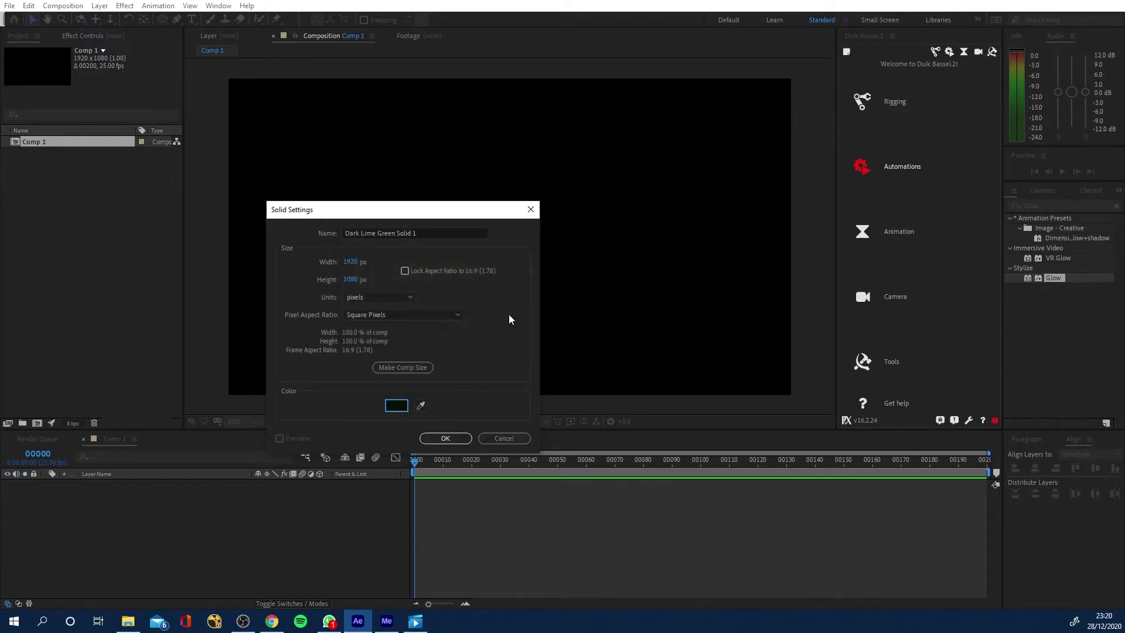
# Name the solid BG and add it to Comp 1.
pyautogui.click(430, 233)
pyautogui.write('BG')
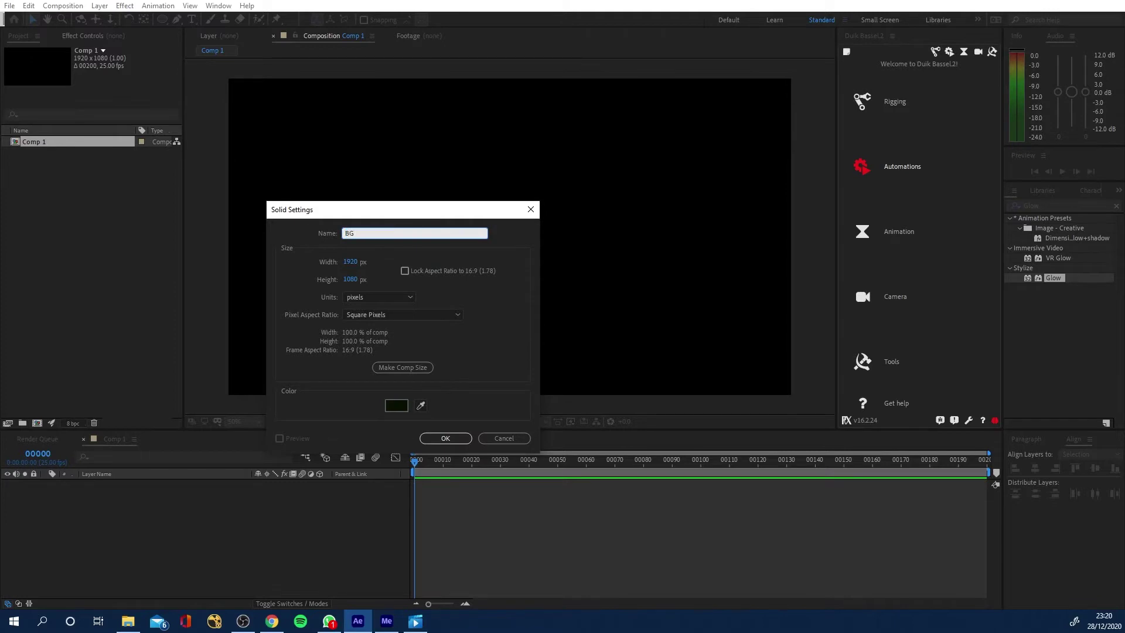
pyautogui.click(445, 438)
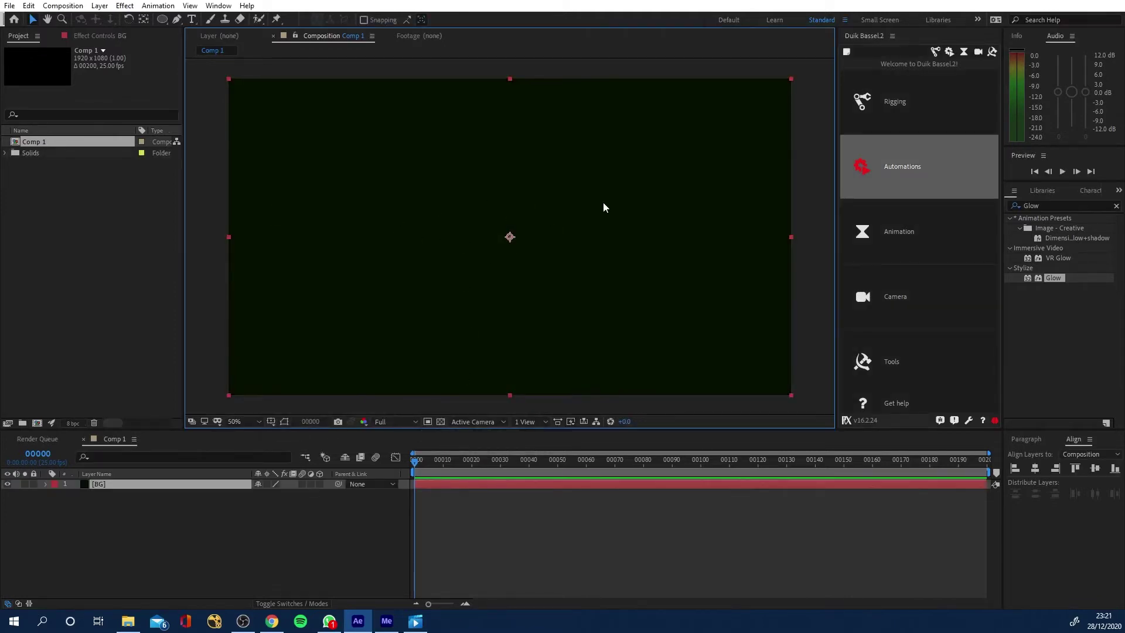
# Search for the Grid effect and apply it to the BG layer.
pyautogui.doubleClick(1036, 206)
pyautogui.write('Gri')
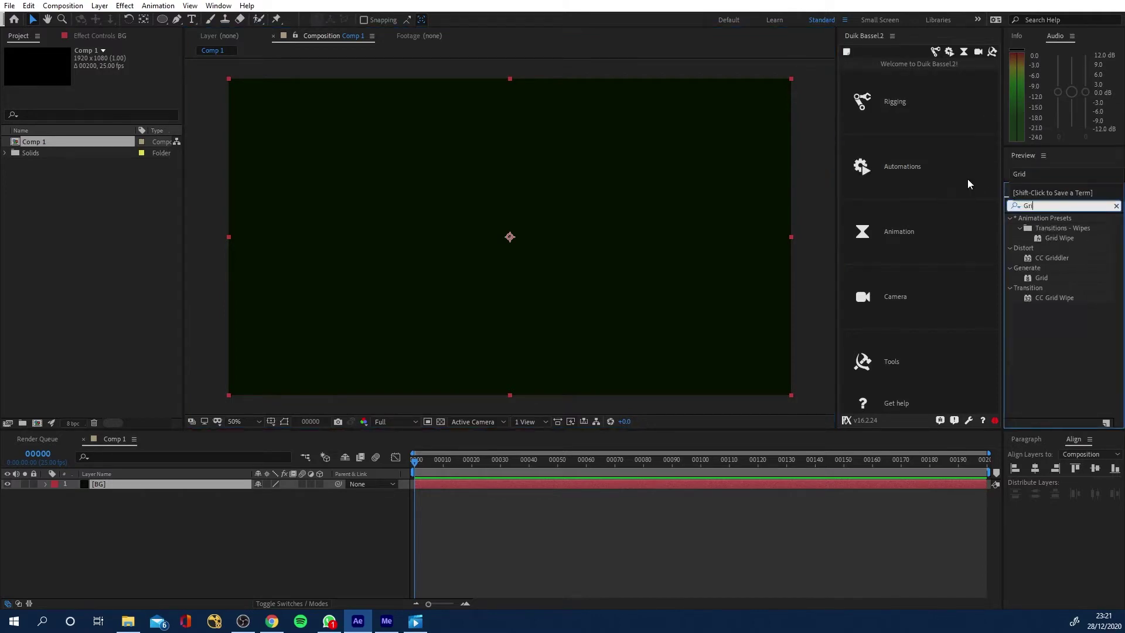
pyautogui.write('d')
pyautogui.moveTo(1041, 280); pyautogui.dragTo(505, 296)
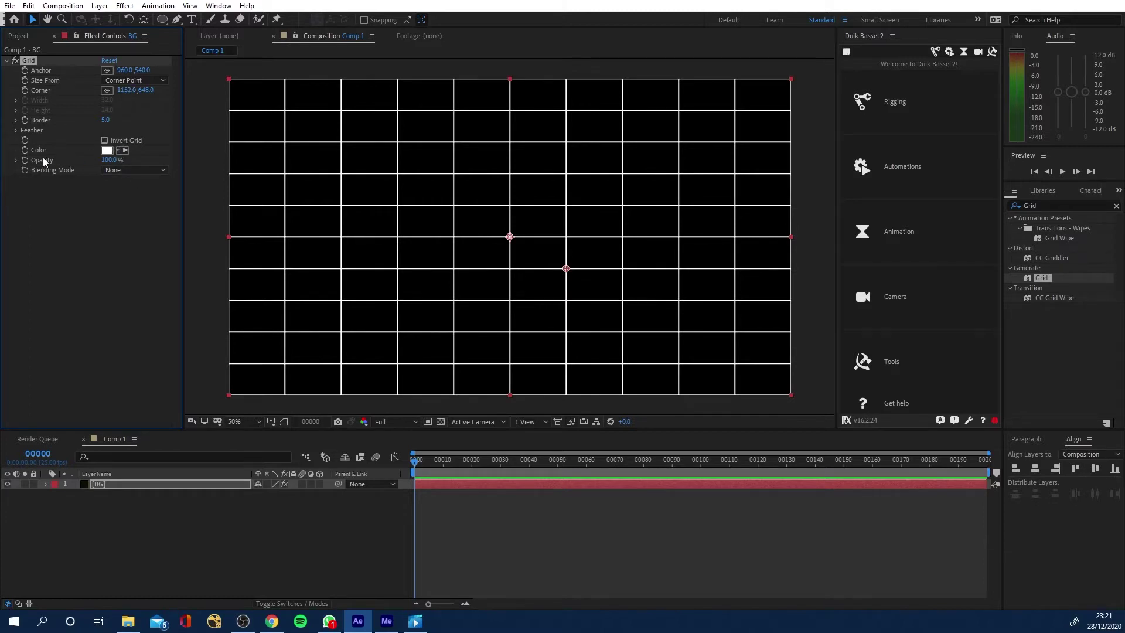
# Size the grid with Width & Height Sliders, setting both to 140.
pyautogui.click(123, 82)
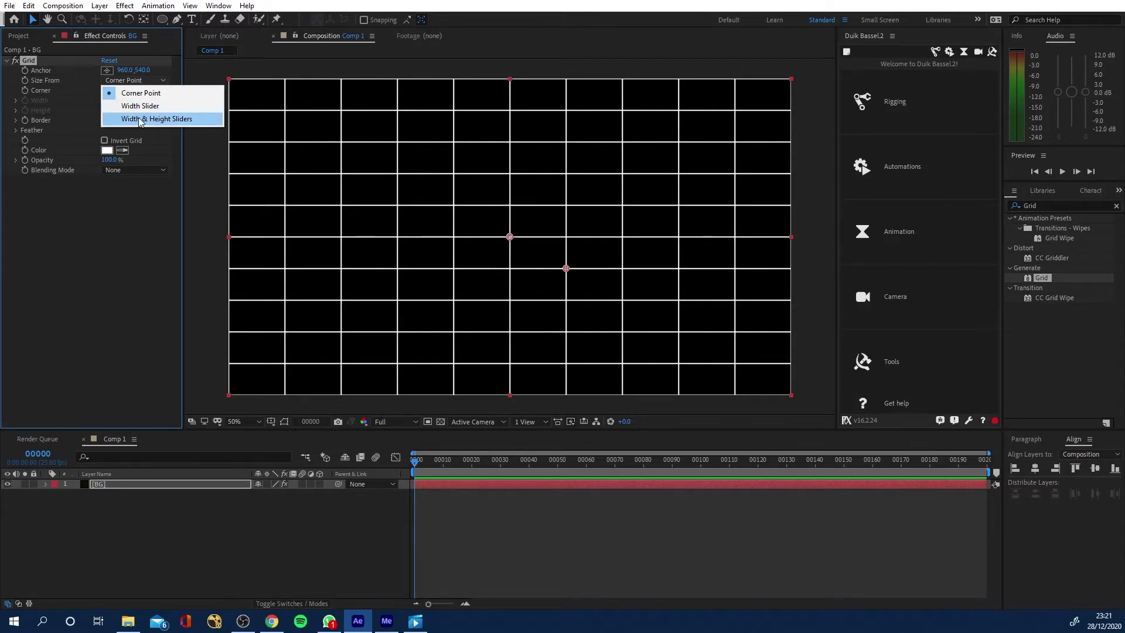
pyautogui.click(141, 119)
pyautogui.click(107, 100)
pyautogui.write('140')
pyautogui.click(107, 128)
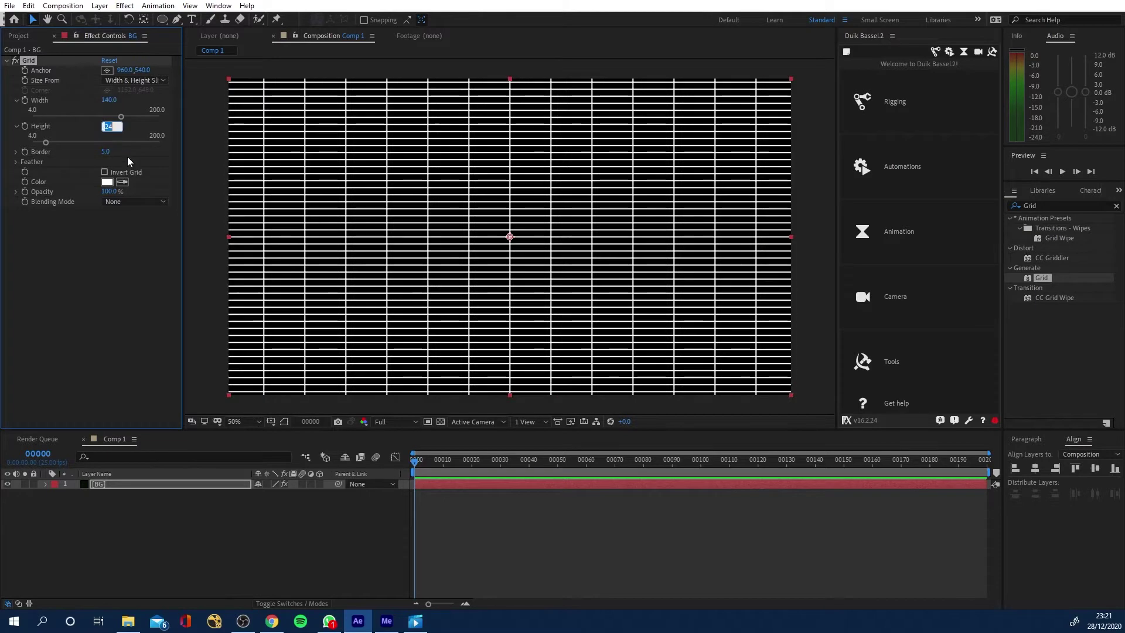
pyautogui.write('140')
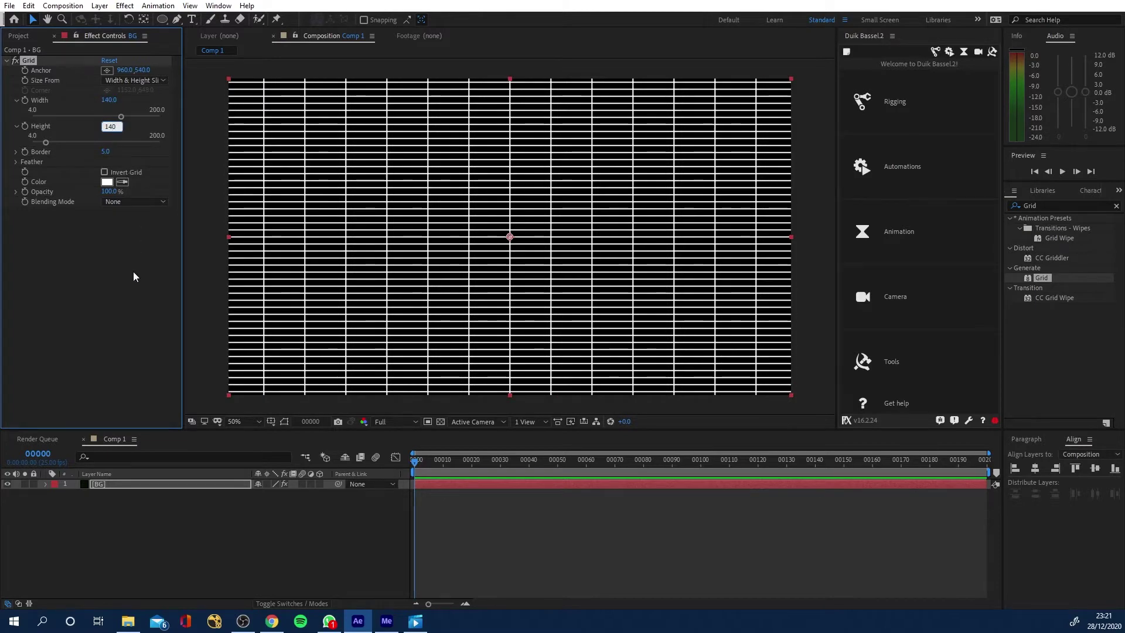
pyautogui.press('Return')
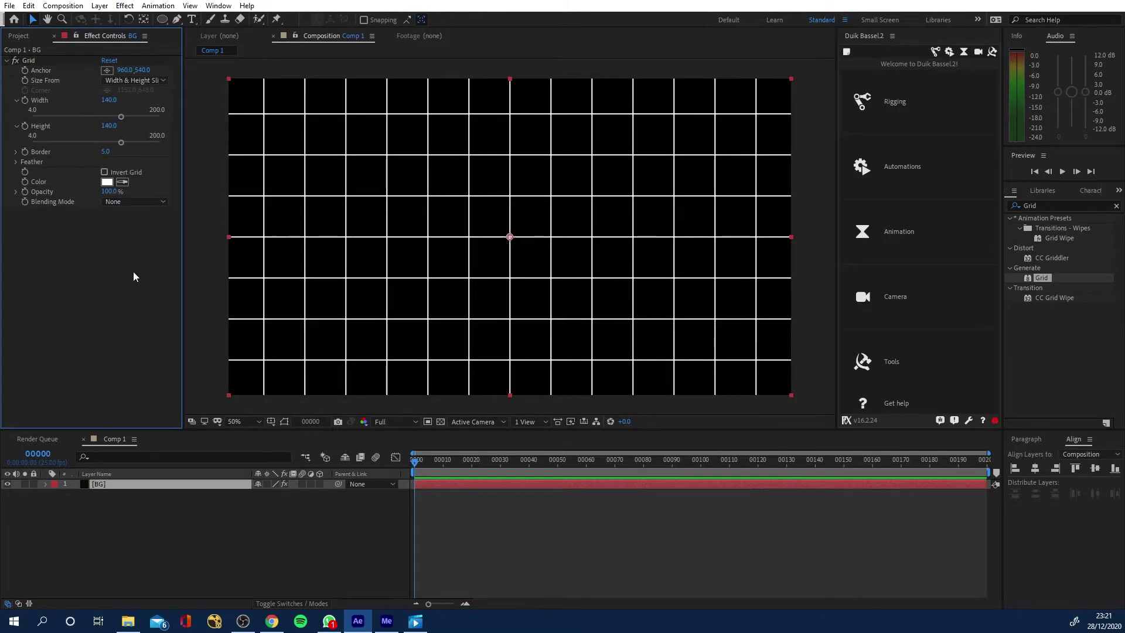
# Try a 70 cell size, then restore grid width and height to 140.
pyautogui.click(109, 127)
pyautogui.write('70')
pyautogui.hotkey('shift', 'Tab')
pyautogui.write('70')
pyautogui.press('Return')
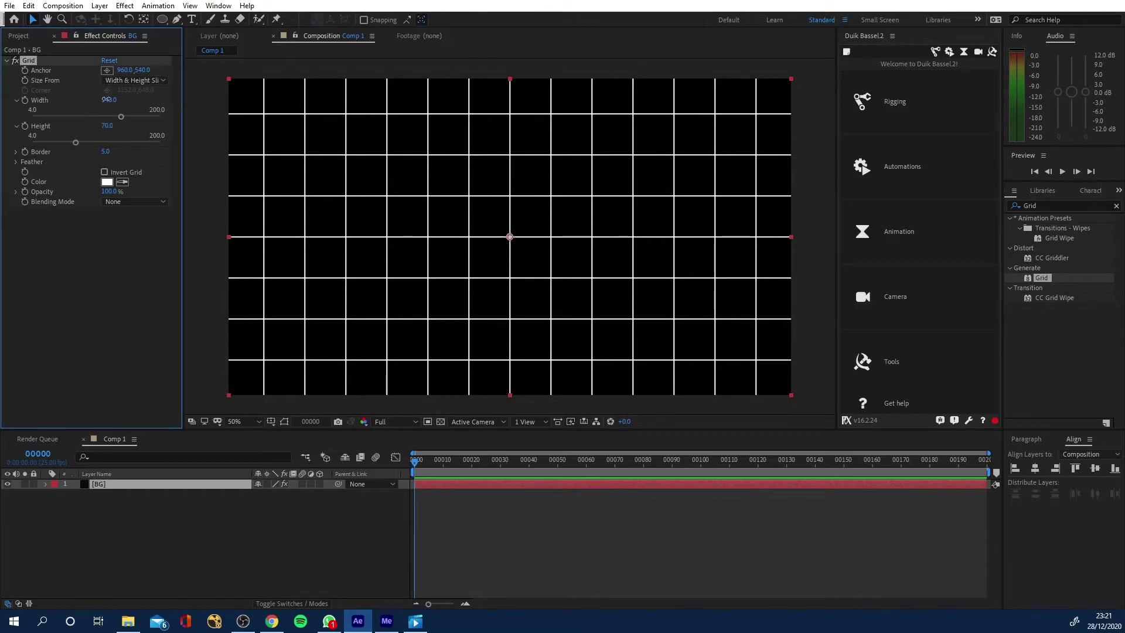
pyautogui.click(109, 126)
pyautogui.click(108, 99)
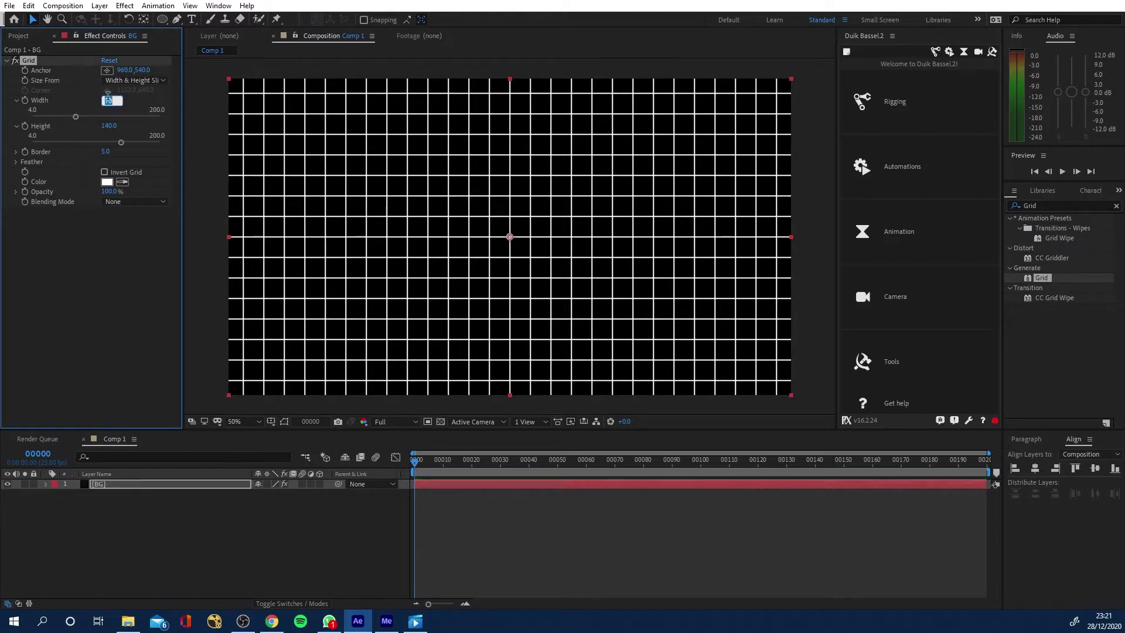
pyautogui.write('1')
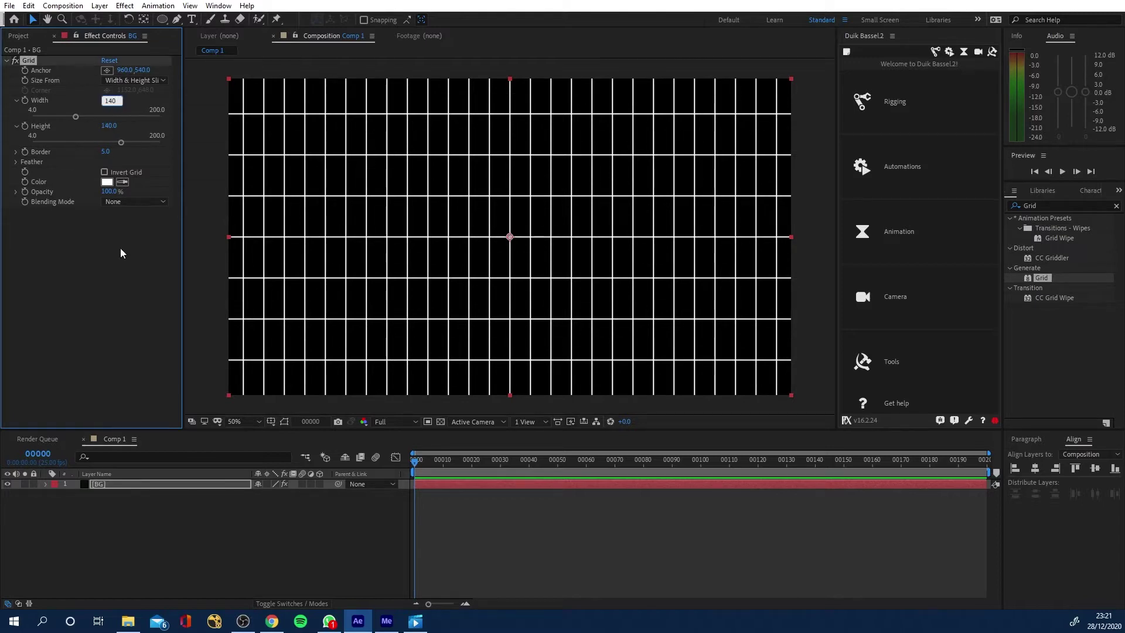
pyautogui.write('40')
pyautogui.press('Return')
# Set the Grid effect's line colour to dark green (144600).
pyautogui.click(107, 182)
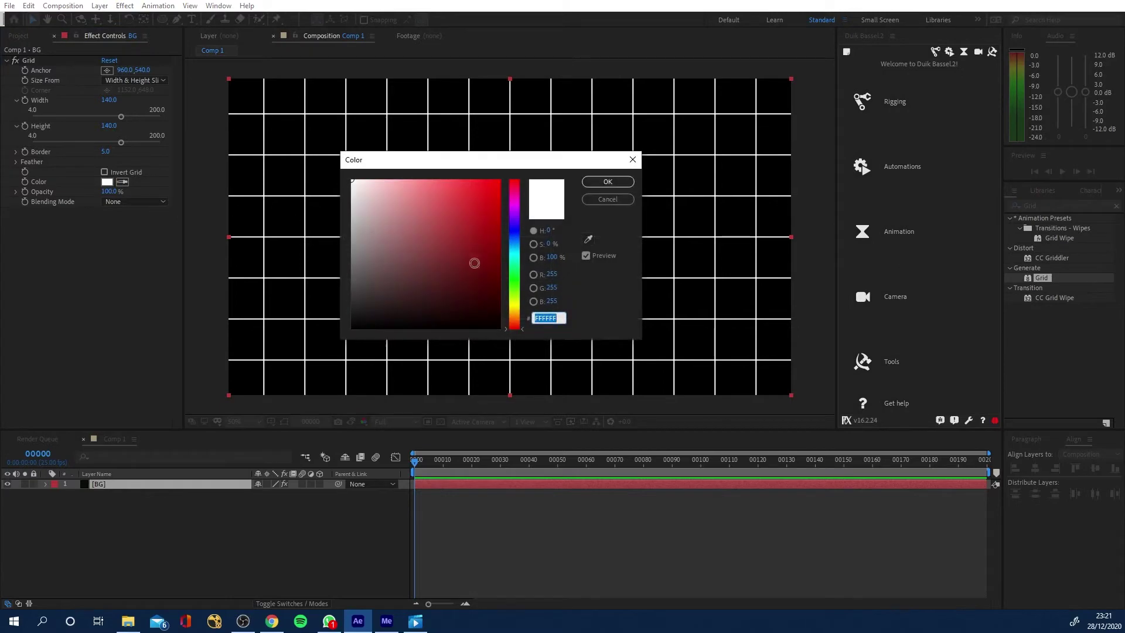
pyautogui.click(516, 285)
pyautogui.moveTo(476, 244)
pyautogui.mouseDown()
pyautogui.moveTo(493, 234)
pyautogui.moveTo(520, 288)
pyautogui.mouseUp()
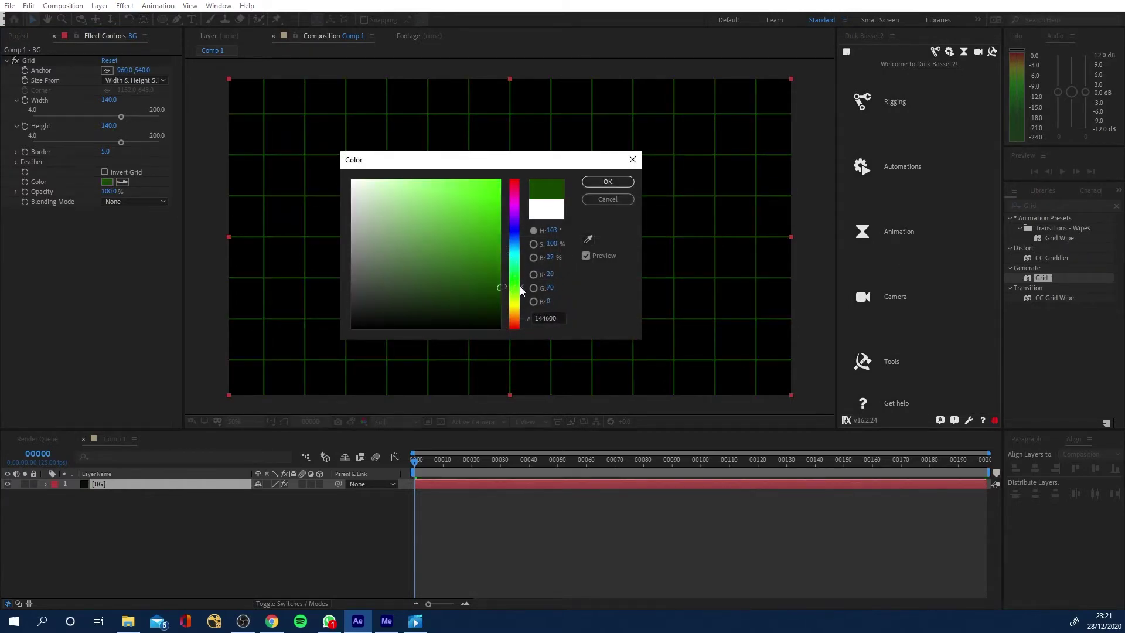
pyautogui.click(608, 182)
# Set the grid's Blending Mode to Screen and show the Project panel.
pyautogui.click(134, 204)
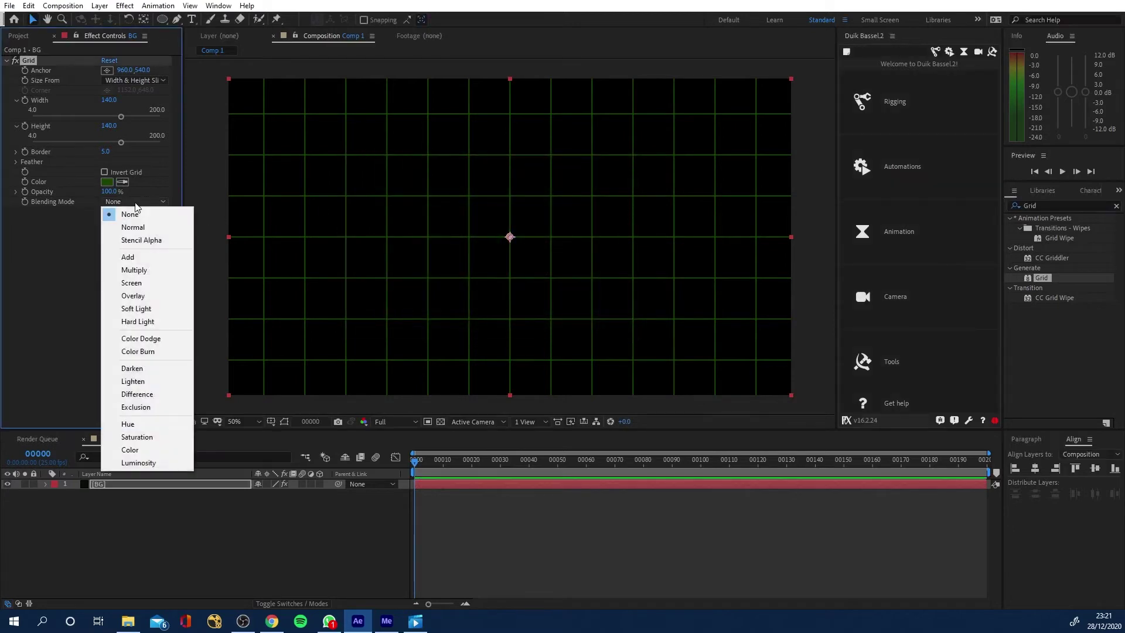
pyautogui.click(132, 283)
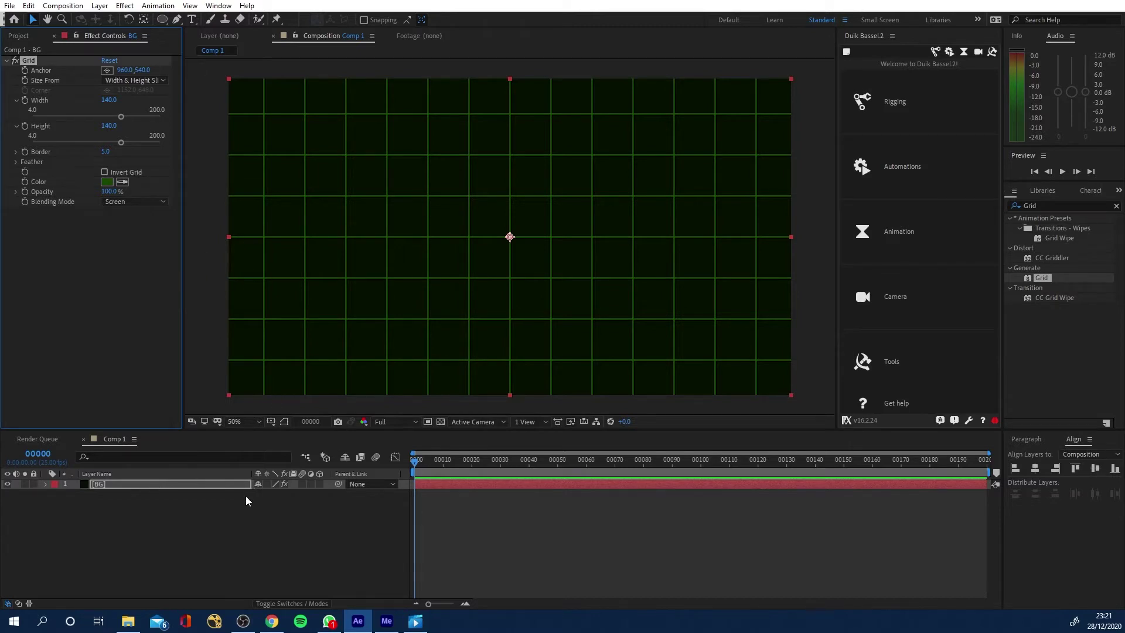
pyautogui.click(19, 36)
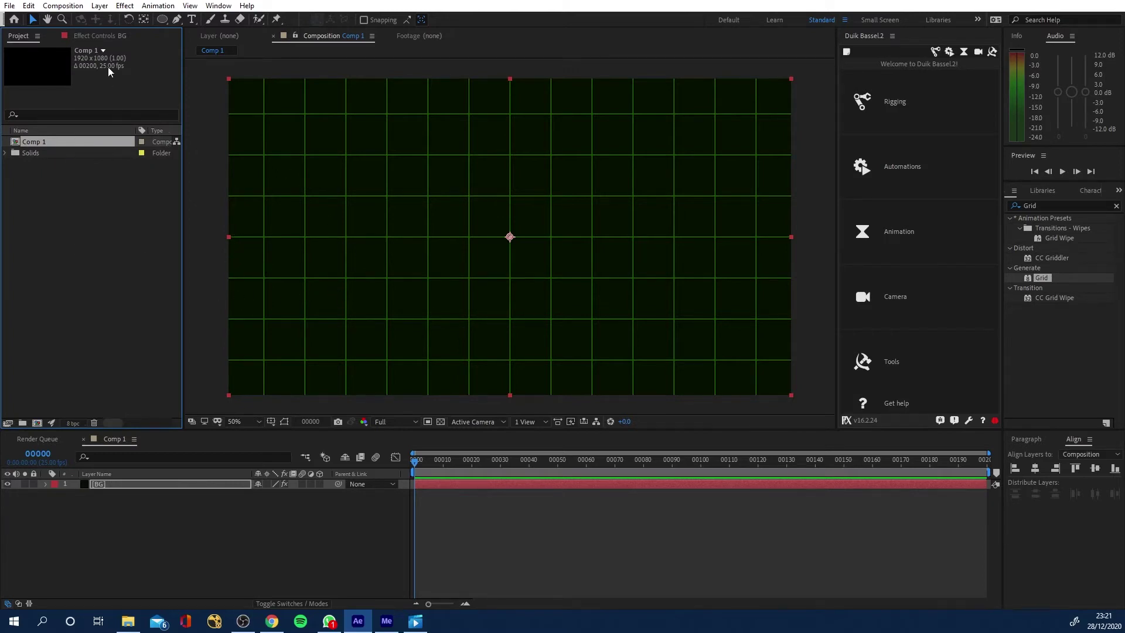
# Import HB Guide.jpg from File Explorer and add it as a layer in Comp 1.
pyautogui.click(159, 546)
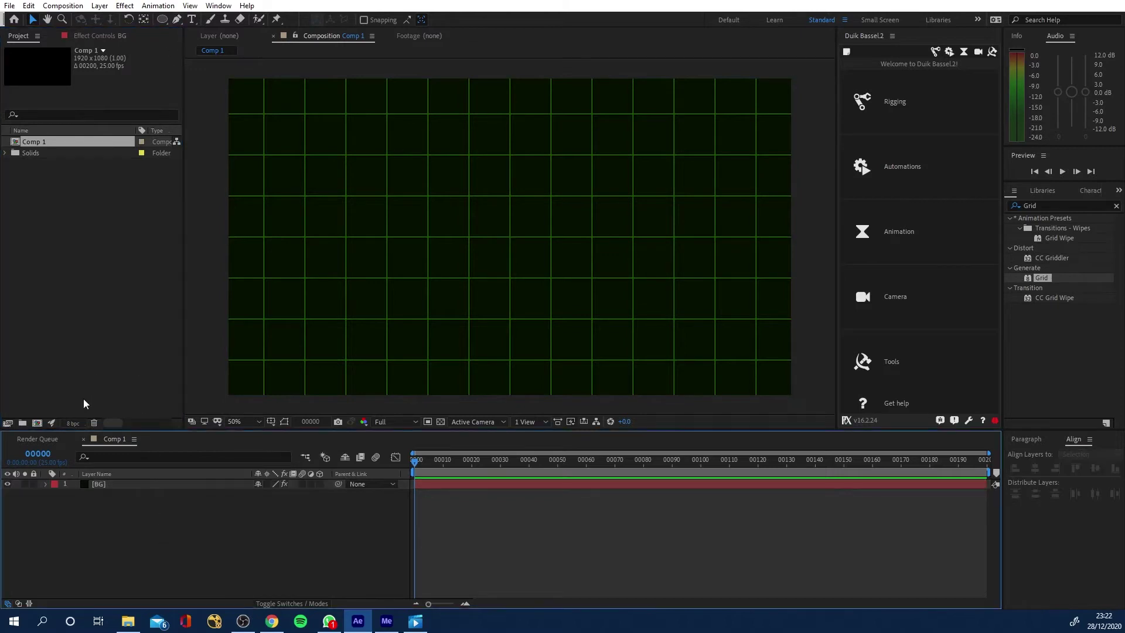
pyautogui.click(128, 621)
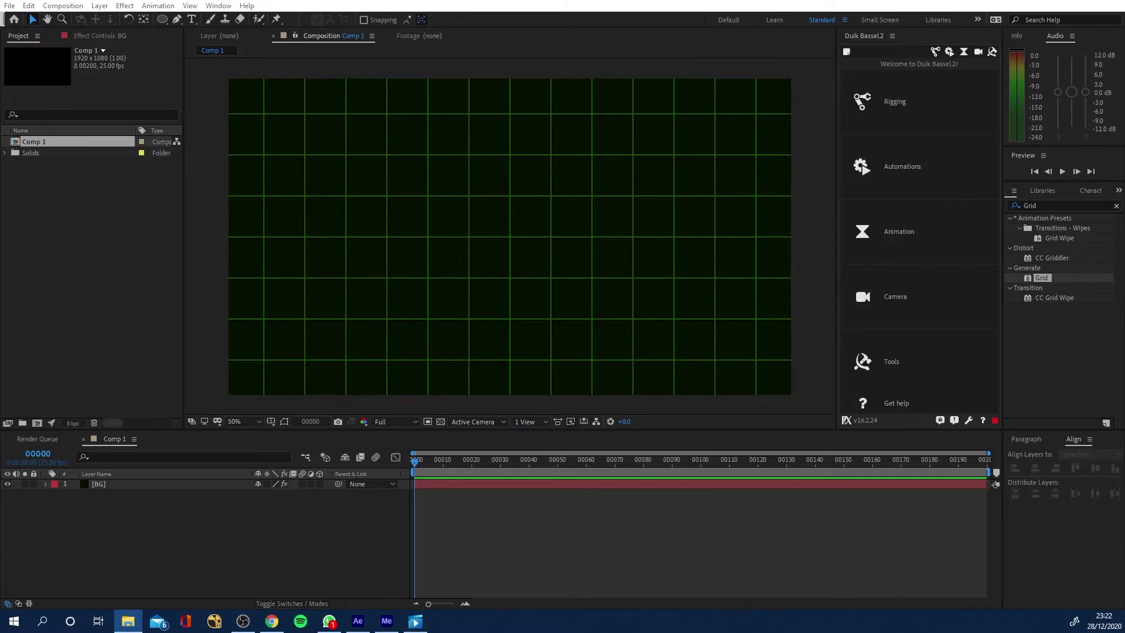
pyautogui.moveTo(71, 358); pyautogui.dragTo(69, 273)
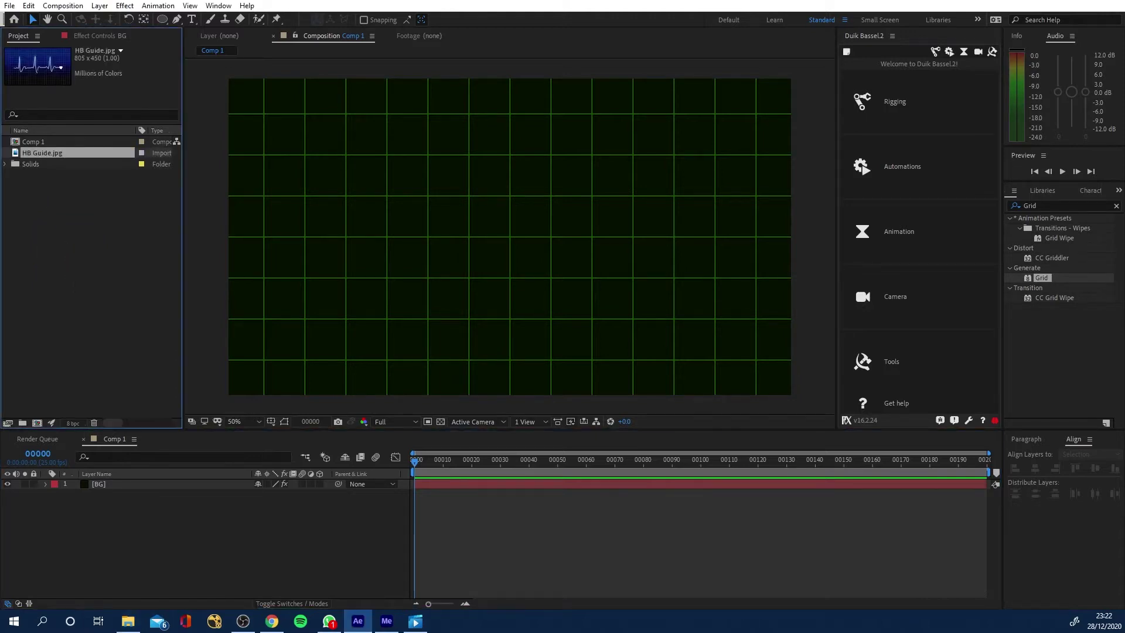
pyautogui.moveTo(85, 153); pyautogui.dragTo(117, 479)
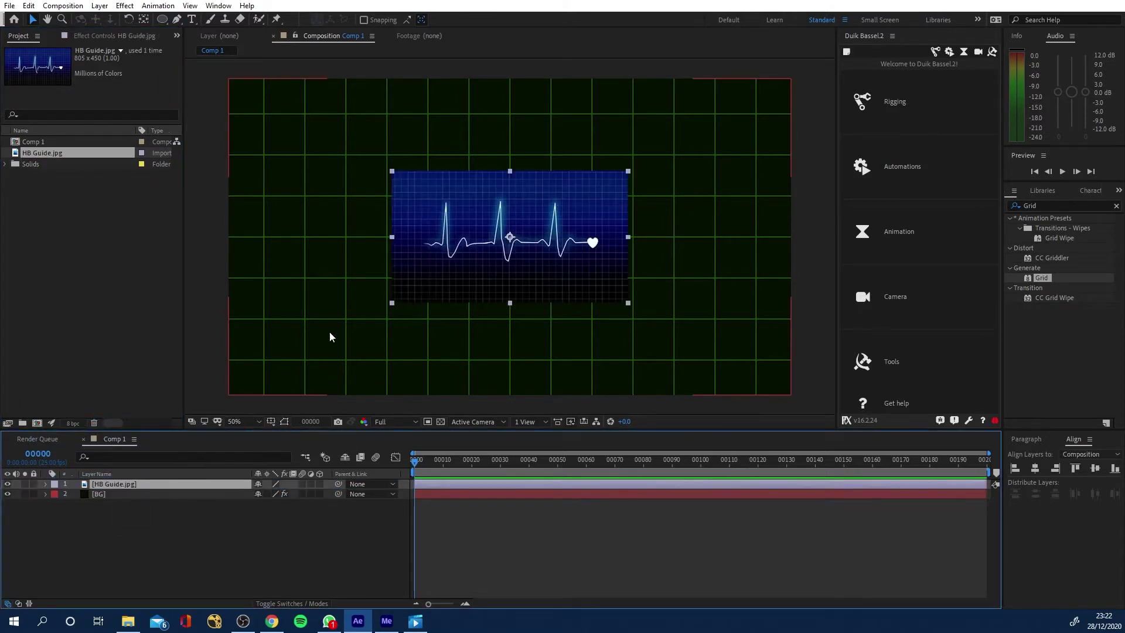
# Scale the HB Guide image to 209% and position it over the grid.
pyautogui.press('s')
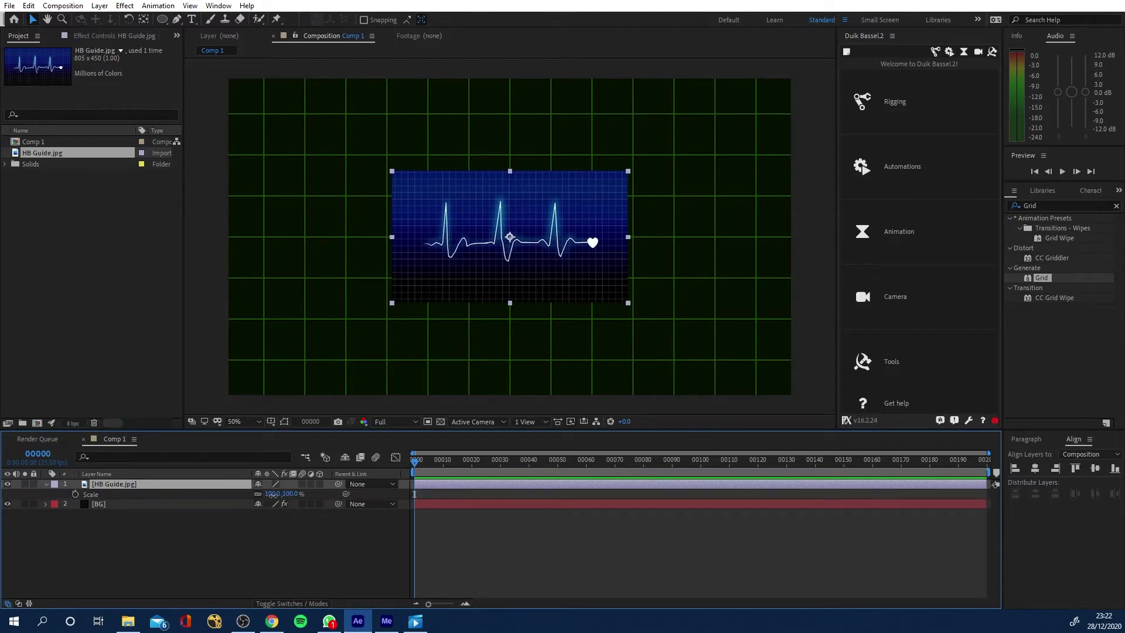
pyautogui.moveTo(274, 494); pyautogui.dragTo(387, 413)
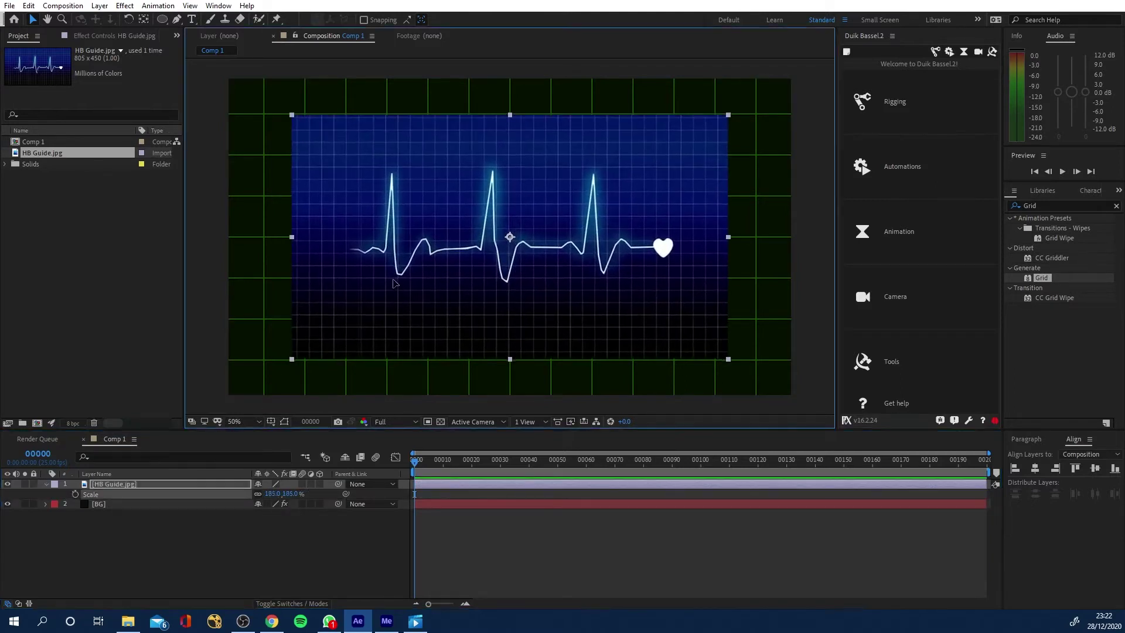
pyautogui.moveTo(390, 286); pyautogui.dragTo(311, 321)
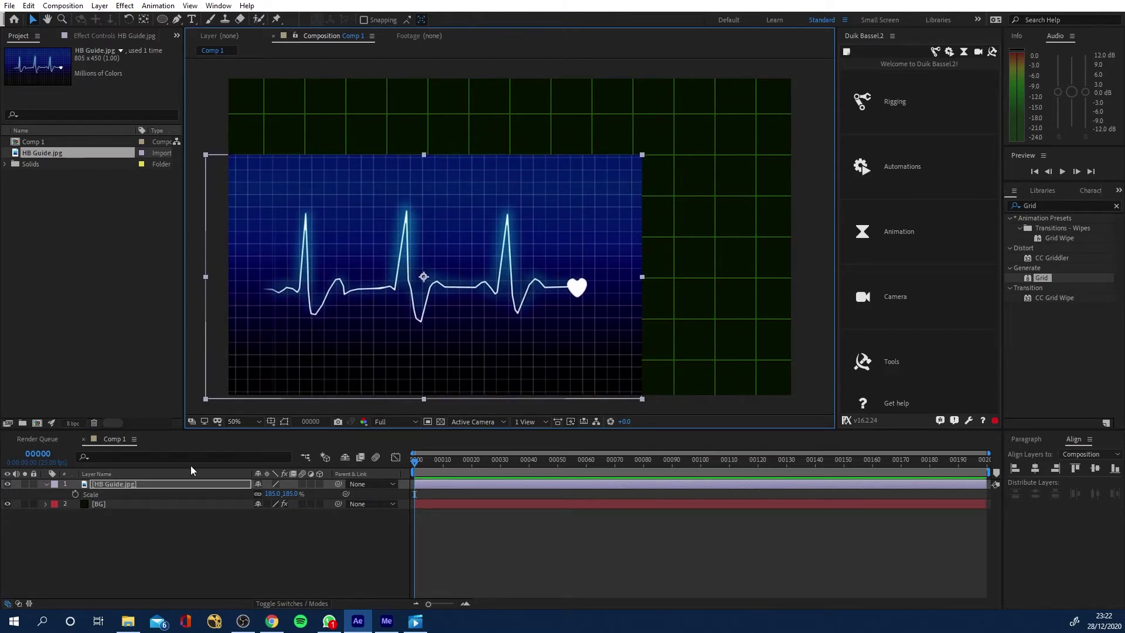
pyautogui.moveTo(272, 493); pyautogui.dragTo(286, 494)
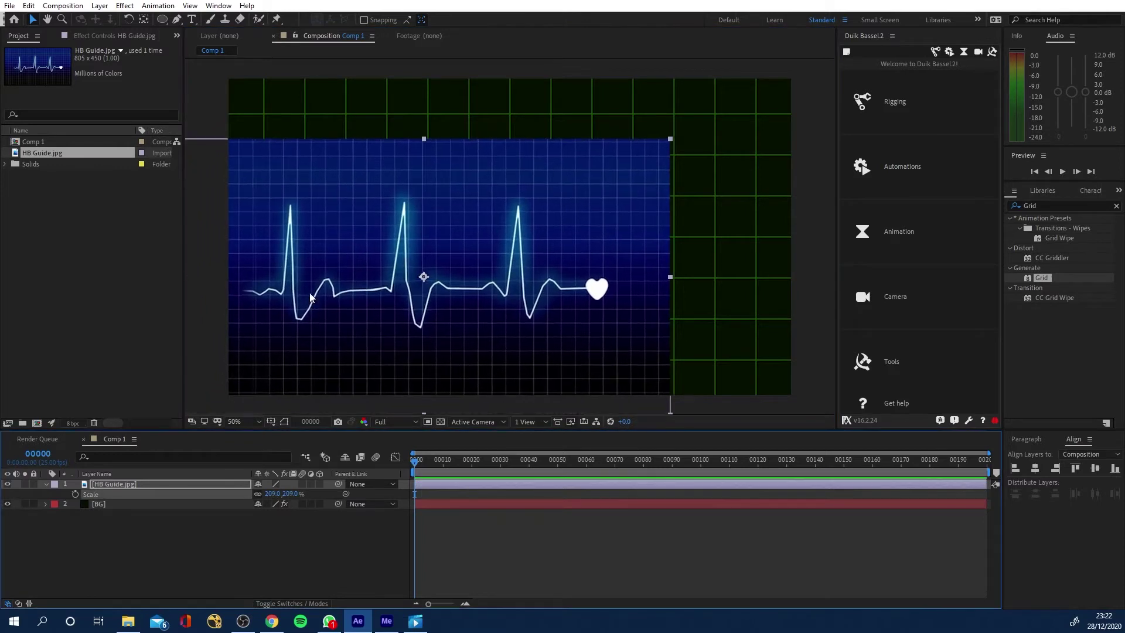
pyautogui.moveTo(311, 297); pyautogui.dragTo(337, 290)
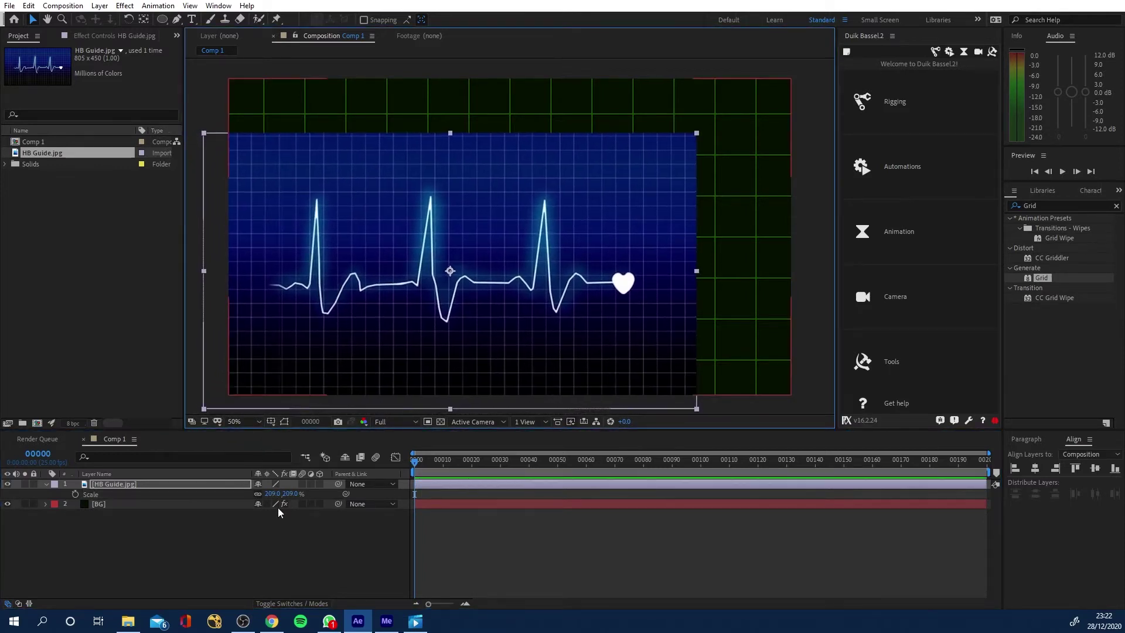
# Set the HB Guide layer's opacity to 50%.
pyautogui.press('t')
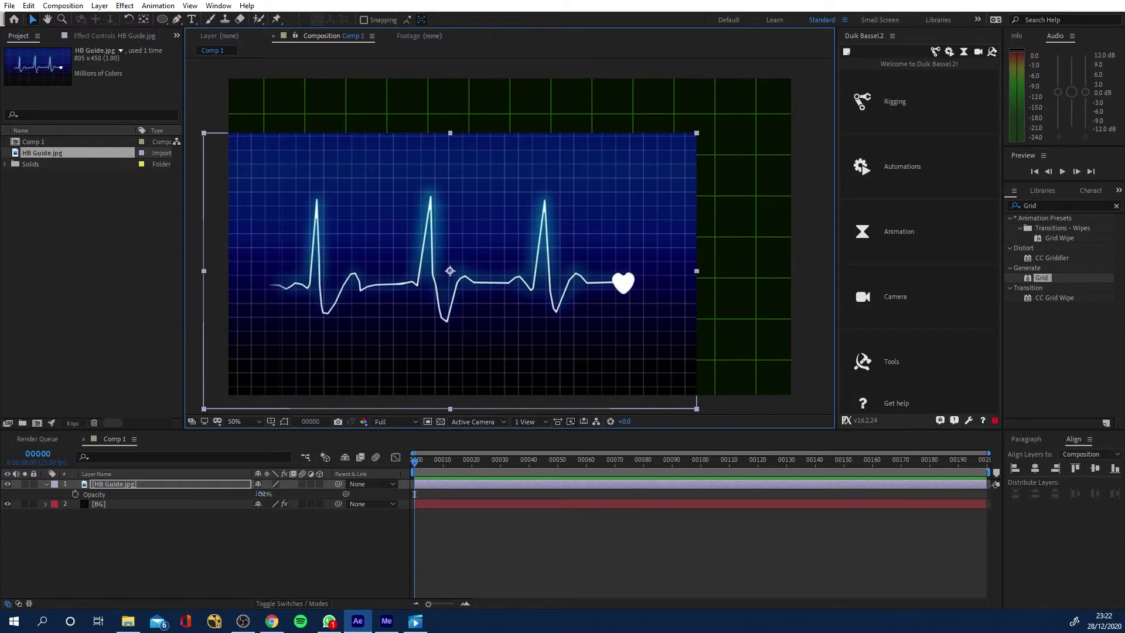
pyautogui.click(262, 493)
pyautogui.write('50')
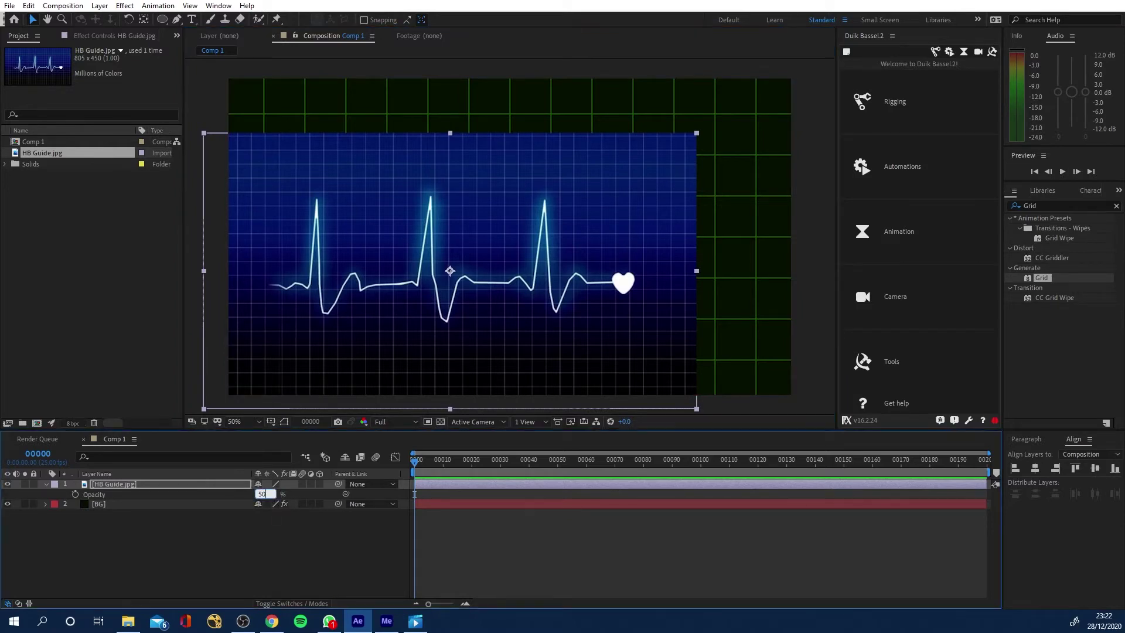
pyautogui.press('Return')
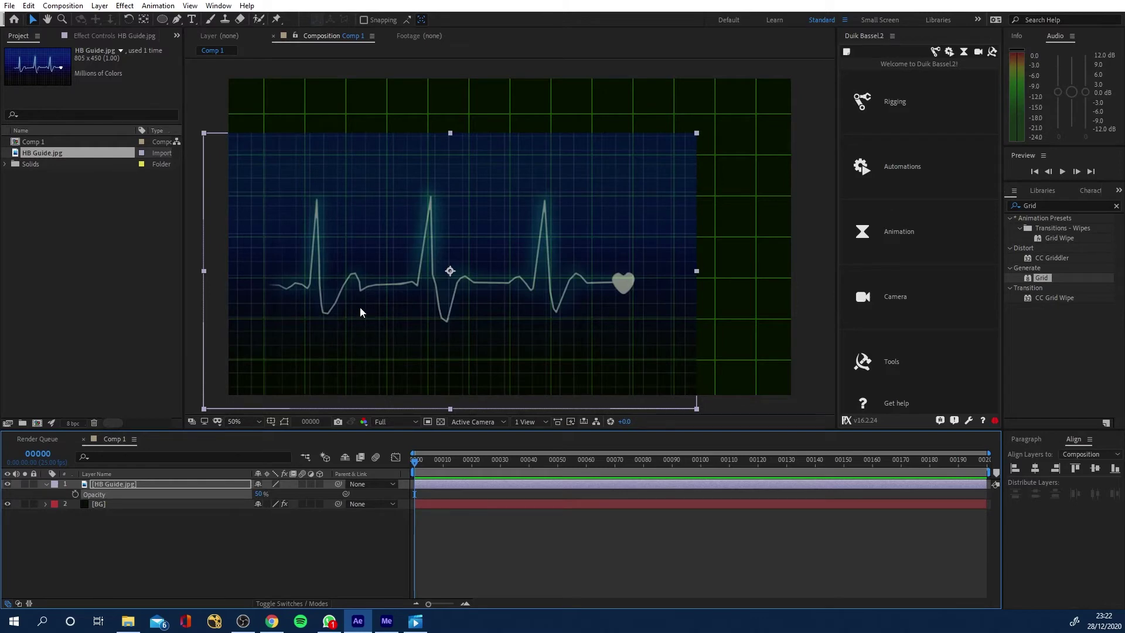
# Nudge the guide image slightly upward and lock both HB Guide and BG layers.
pyautogui.press('Up')
pyautogui.press('Up')
pyautogui.press('Up')
pyautogui.press('Up')
pyautogui.press('Up')
pyautogui.press('Up')
pyautogui.press('Up')
pyautogui.press('Up')
pyautogui.press('Up')
pyautogui.press('Up')
pyautogui.press('Up')
pyautogui.press('Up')
pyautogui.press('Up')
pyautogui.press('Up')
pyautogui.press('Up')
pyautogui.press('Up')
pyautogui.press('Up')
pyautogui.press('Up')
pyautogui.press('Up')
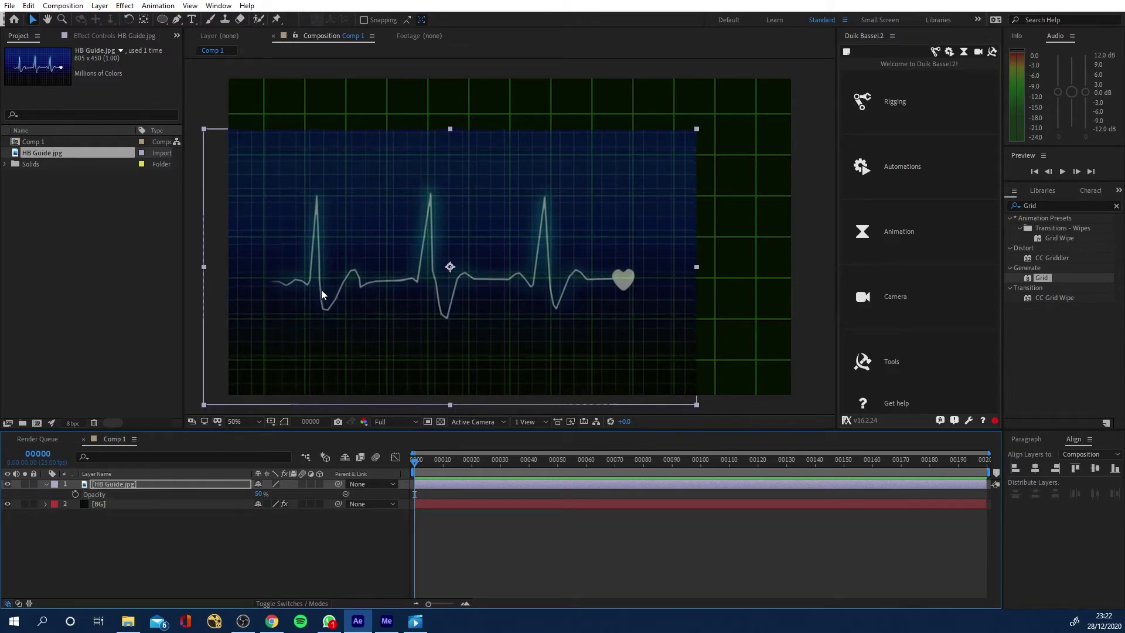
pyautogui.scroll(2, 270, 288)
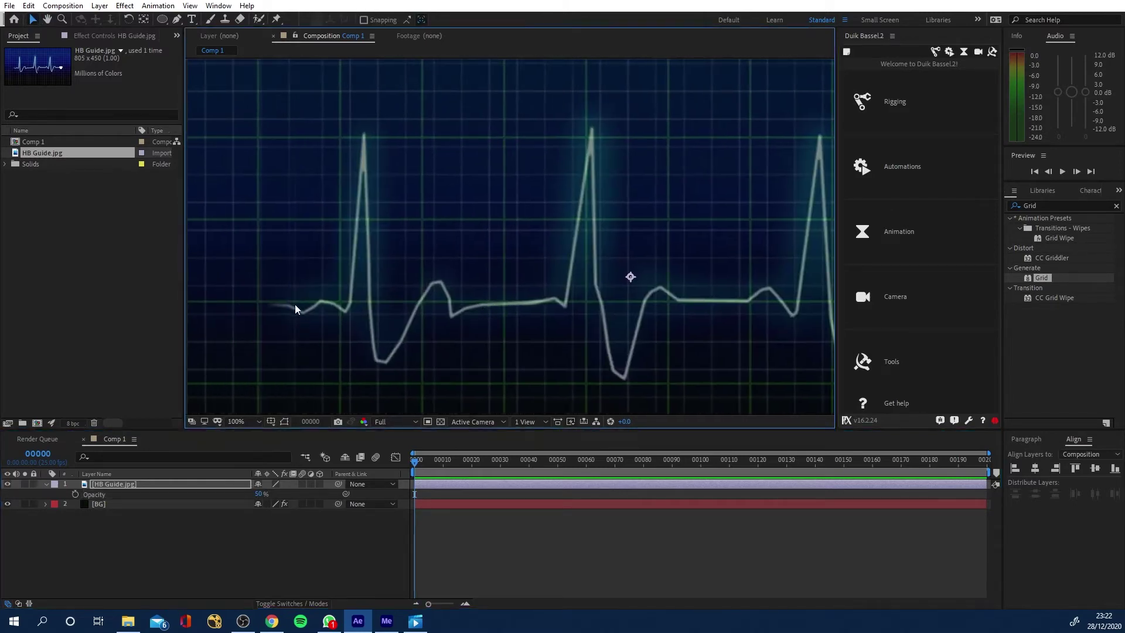
pyautogui.press('Up')
pyautogui.press('Up')
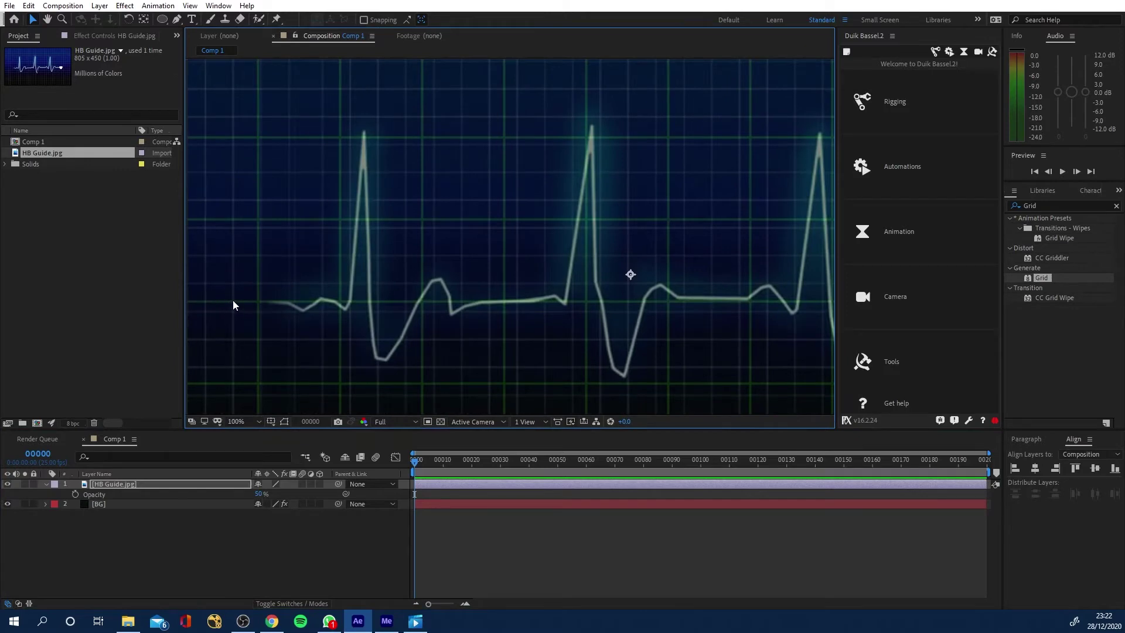
pyautogui.scroll(-4, 375, 289)
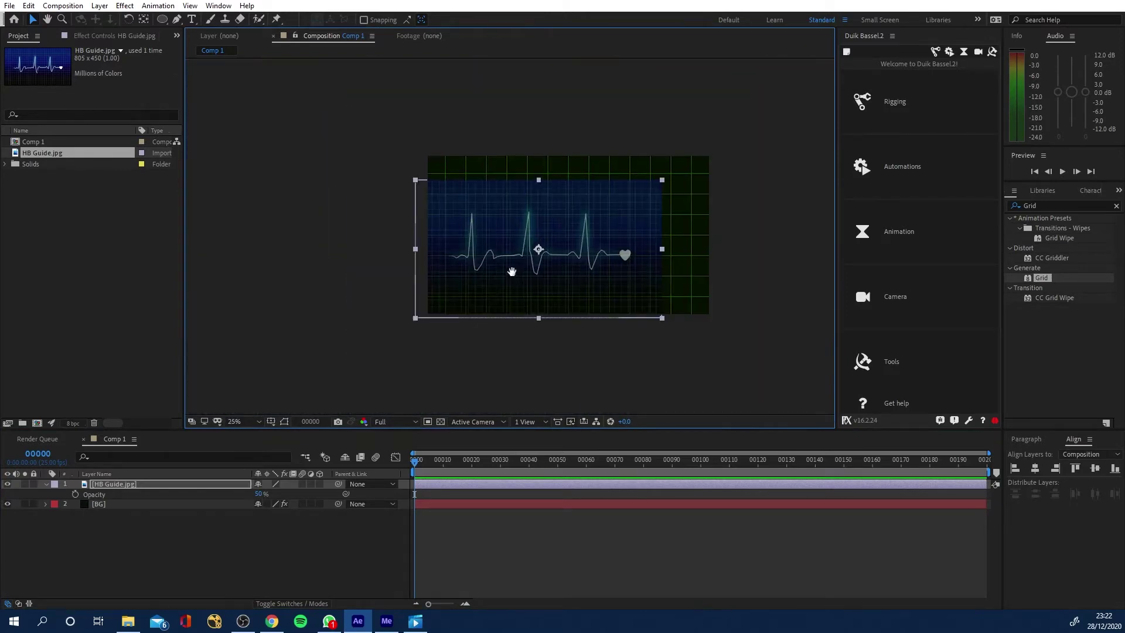
pyautogui.scroll(2, 449, 262)
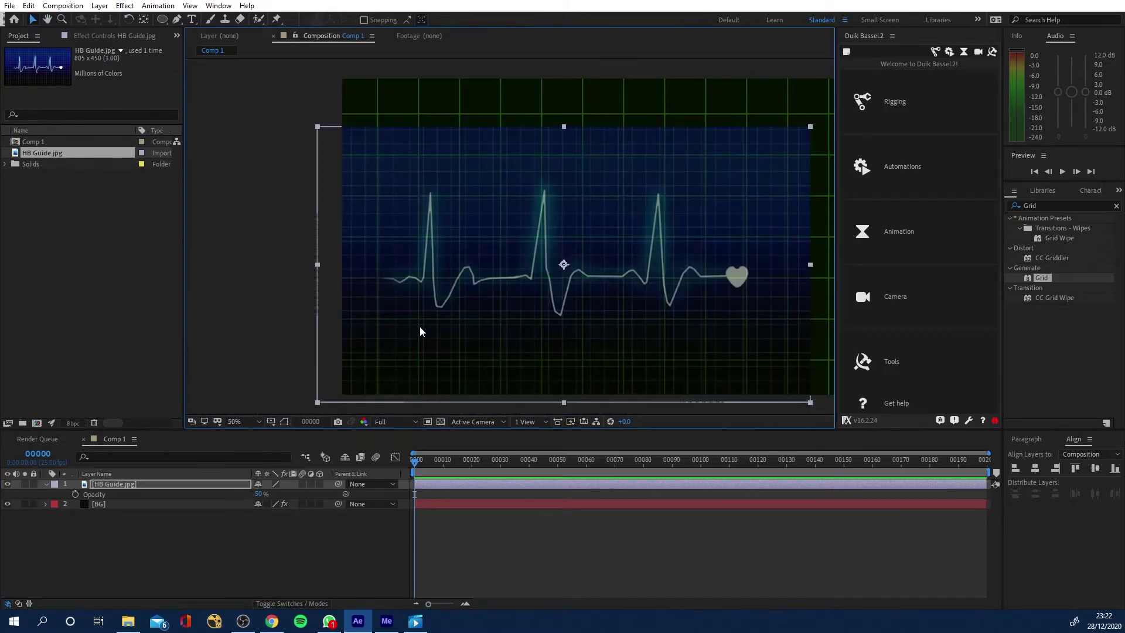
pyautogui.click(34, 484)
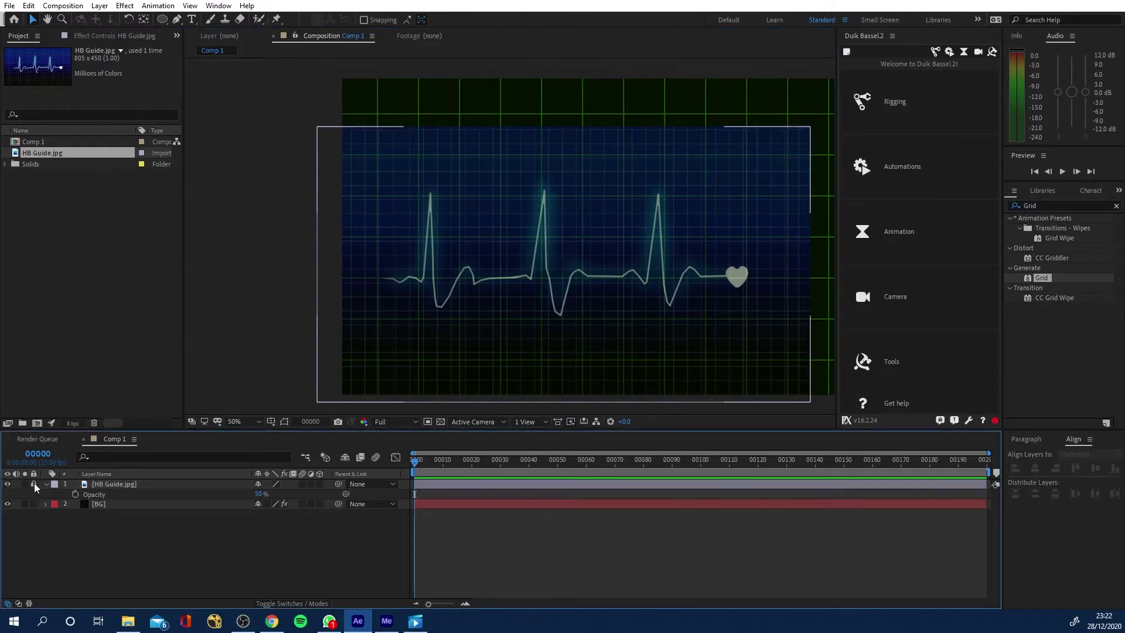
pyautogui.click(33, 504)
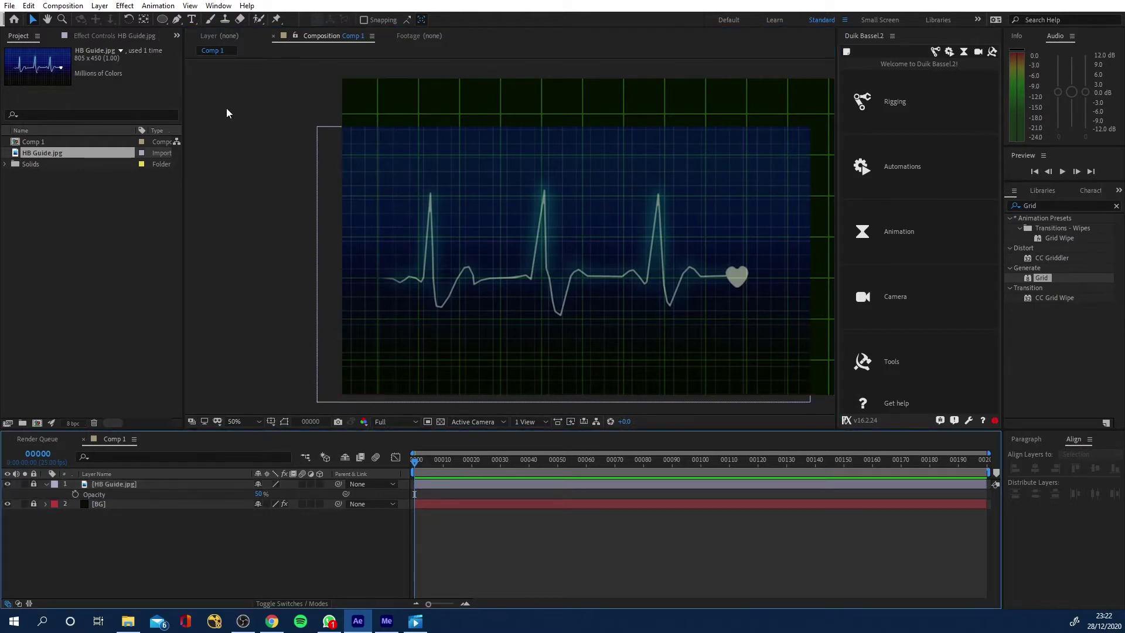
# Set the Pen tool's stroke to 2 px and start the path at the guide's left end.
pyautogui.click(176, 19)
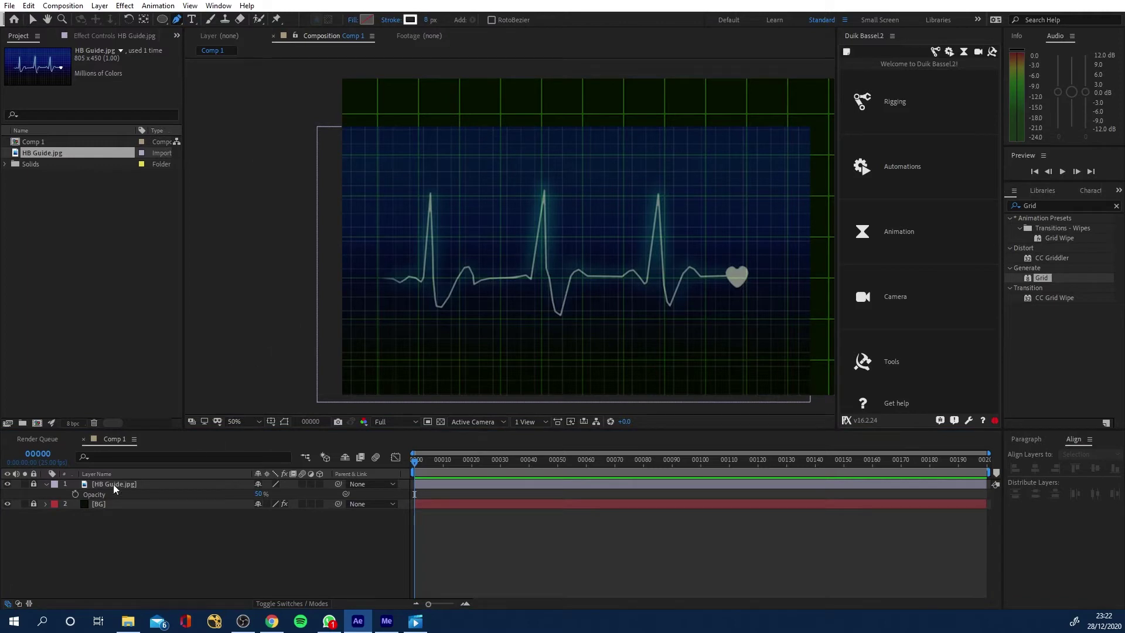
pyautogui.click(131, 508)
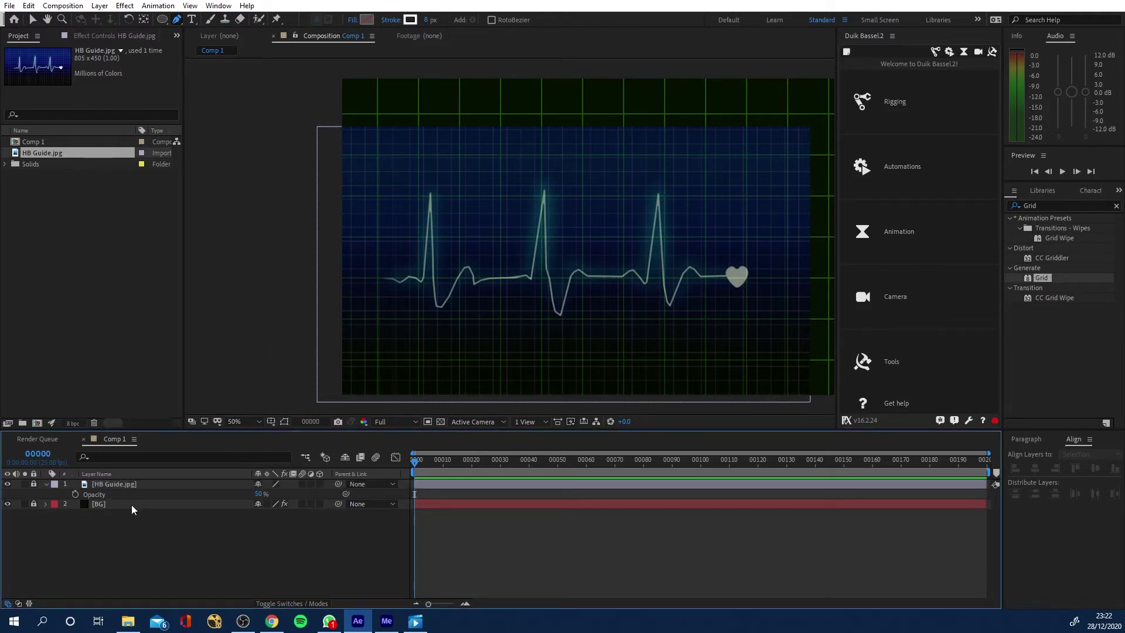
pyautogui.click(329, 284)
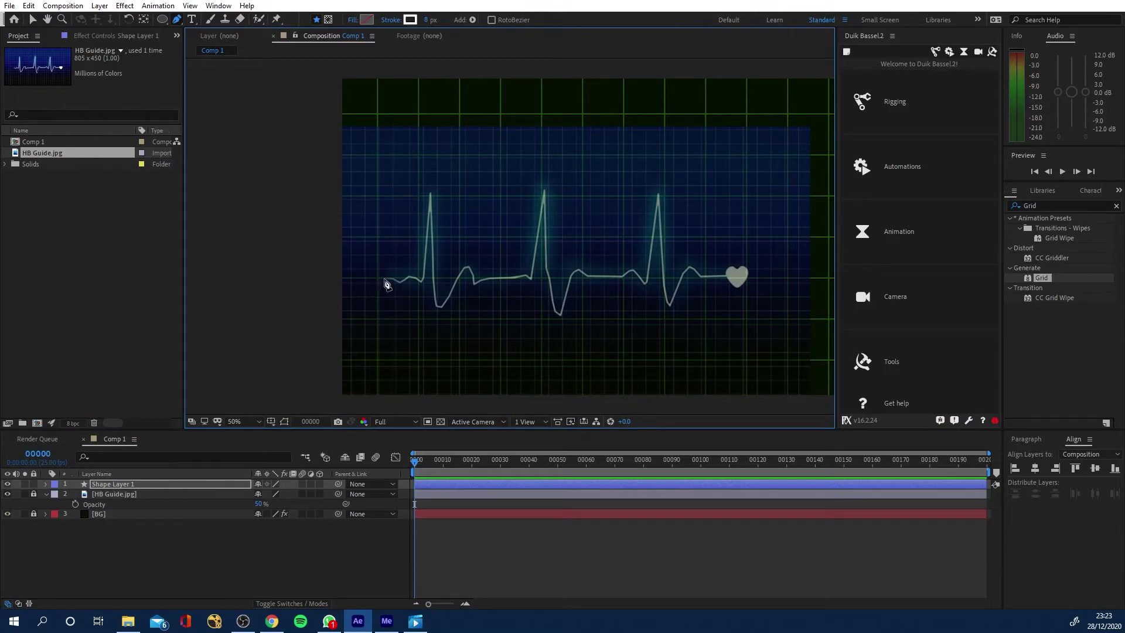
pyautogui.click(386, 280)
pyautogui.scroll(2, 392, 288)
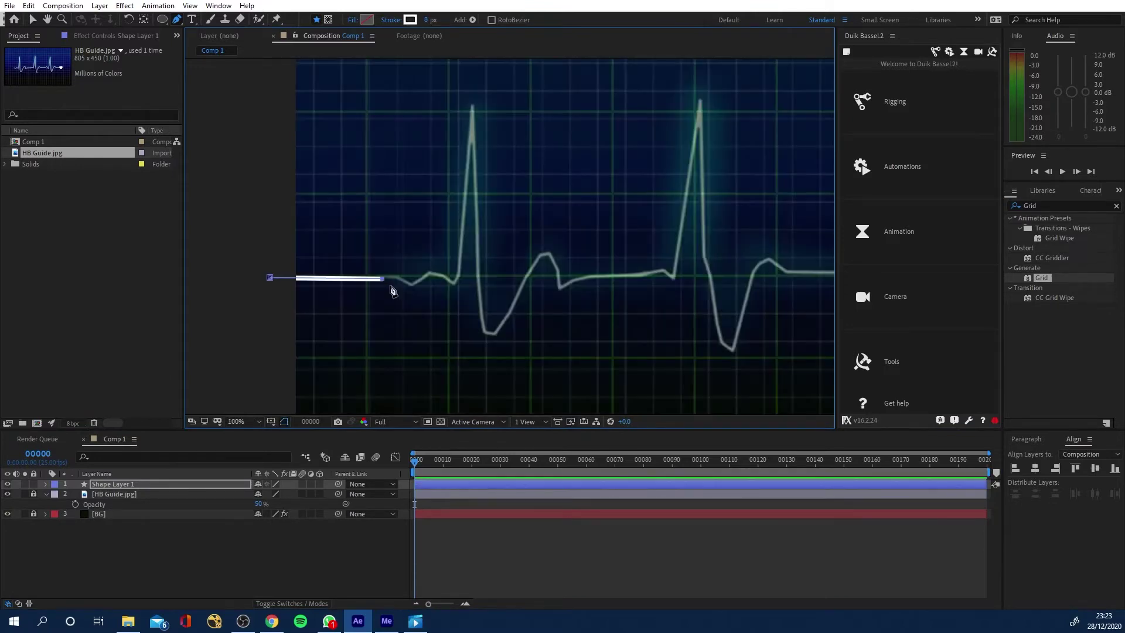
pyautogui.click(428, 21)
pyautogui.write('2')
pyautogui.press('Return')
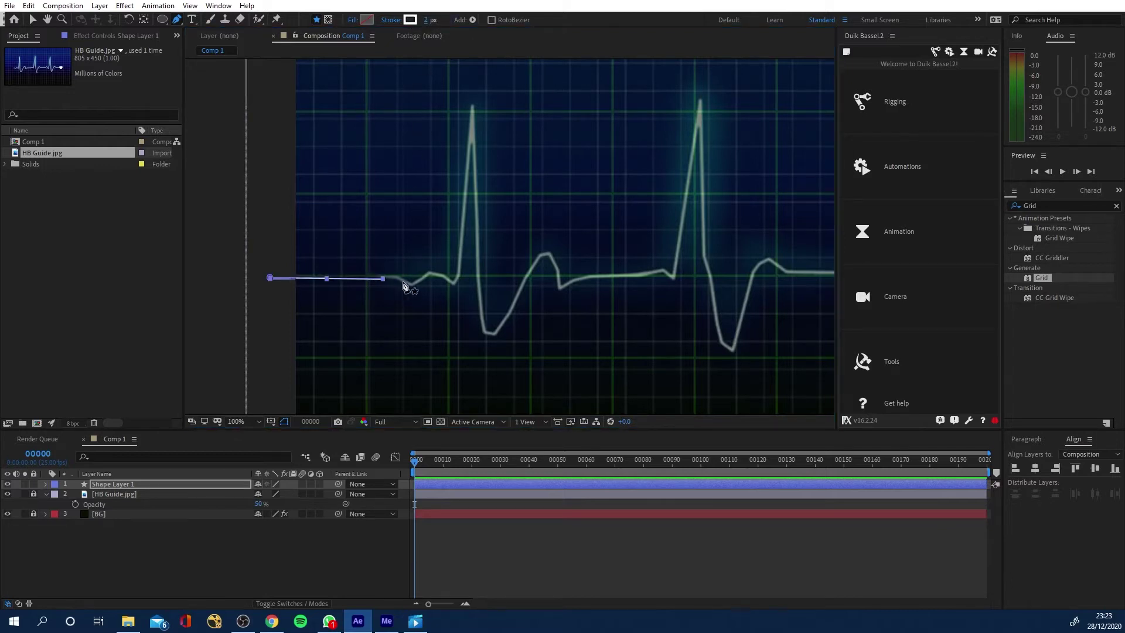
pyautogui.scroll(1, 414, 293)
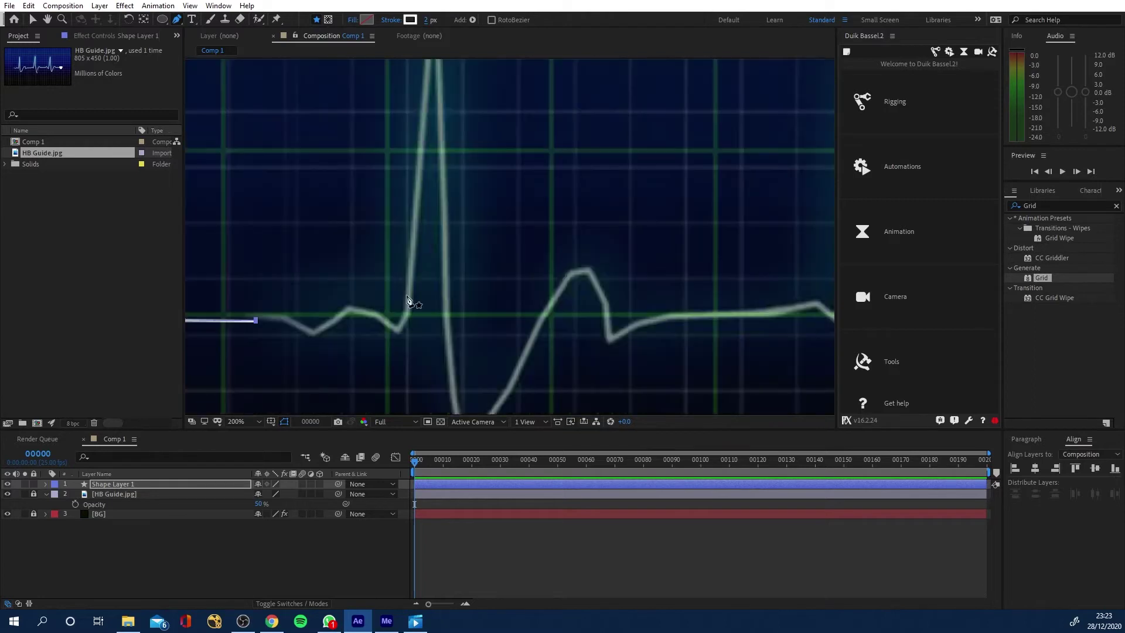
pyautogui.moveTo(364, 317)
pyautogui.mouseDown()
pyautogui.moveTo(386, 303)
pyautogui.moveTo(535, 294)
pyautogui.mouseUp()
pyautogui.hotkey('ctrl', 'z')
pyautogui.hotkey('ctrl', 'z')
pyautogui.hotkey('ctrl', 'z')
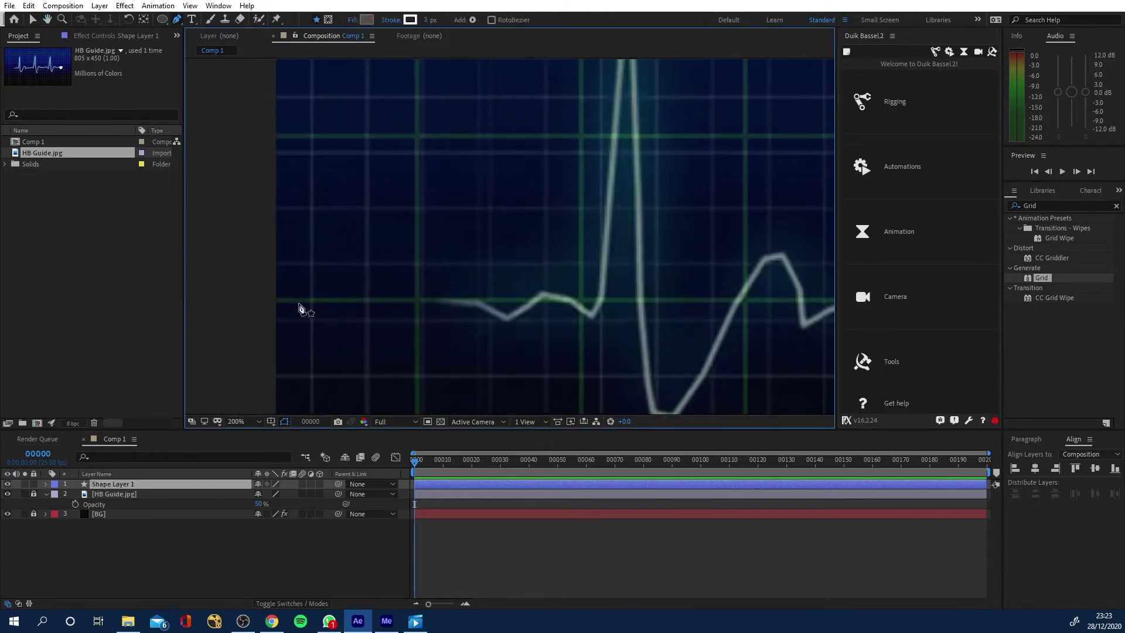
pyautogui.click(430, 21)
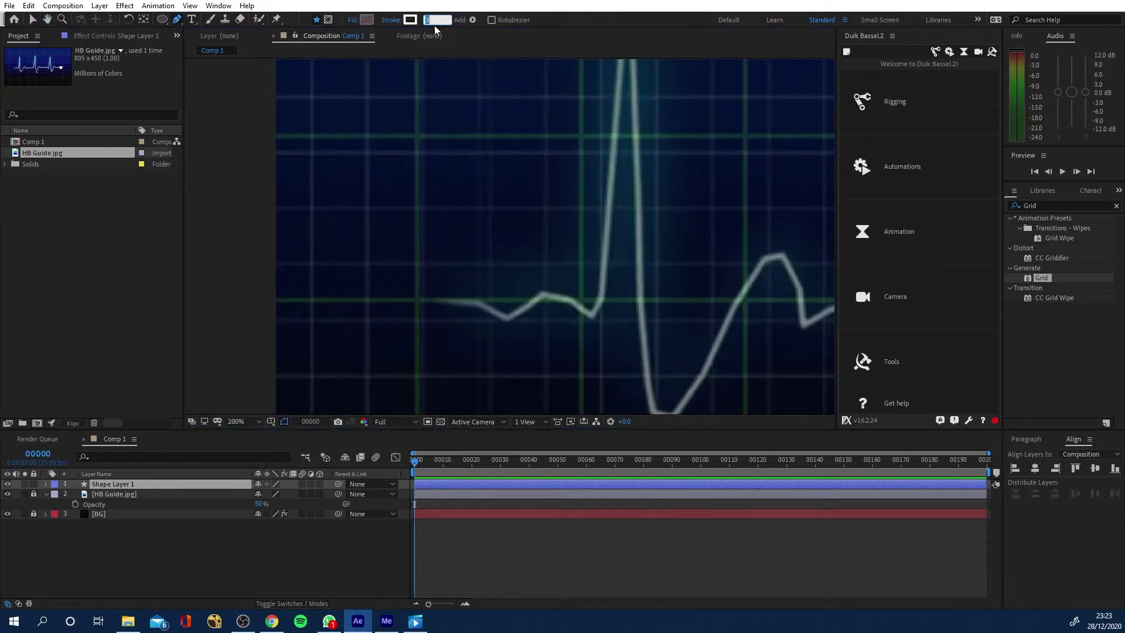
pyautogui.click(260, 302)
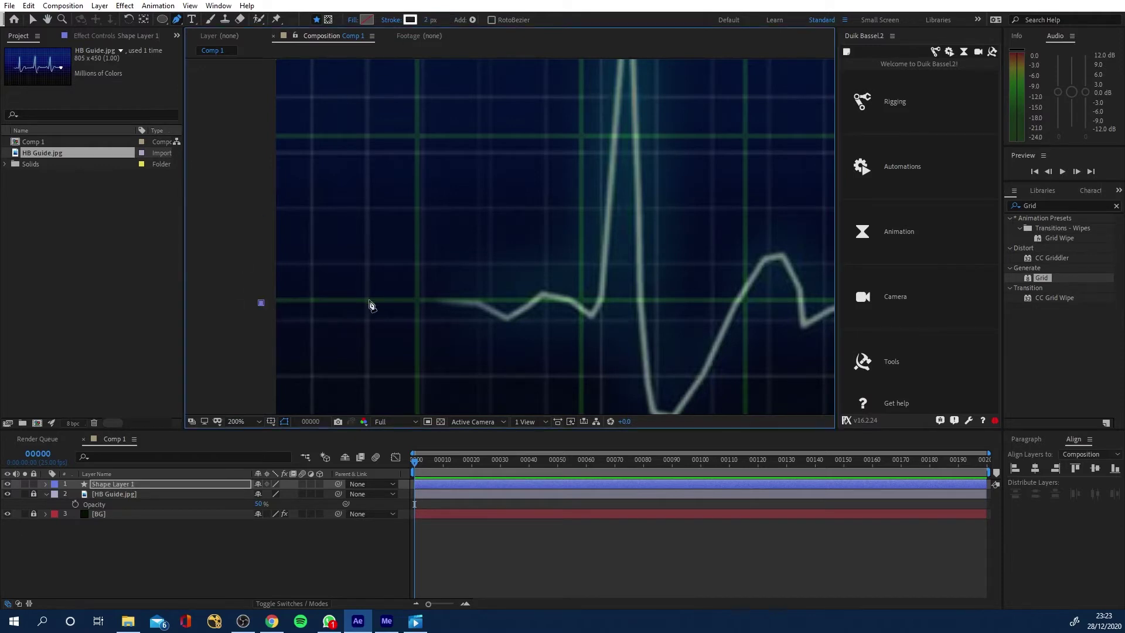
# Trace the flat baseline, small bump and dip leading into the first spike.
pyautogui.click(444, 301)
pyautogui.click(480, 302)
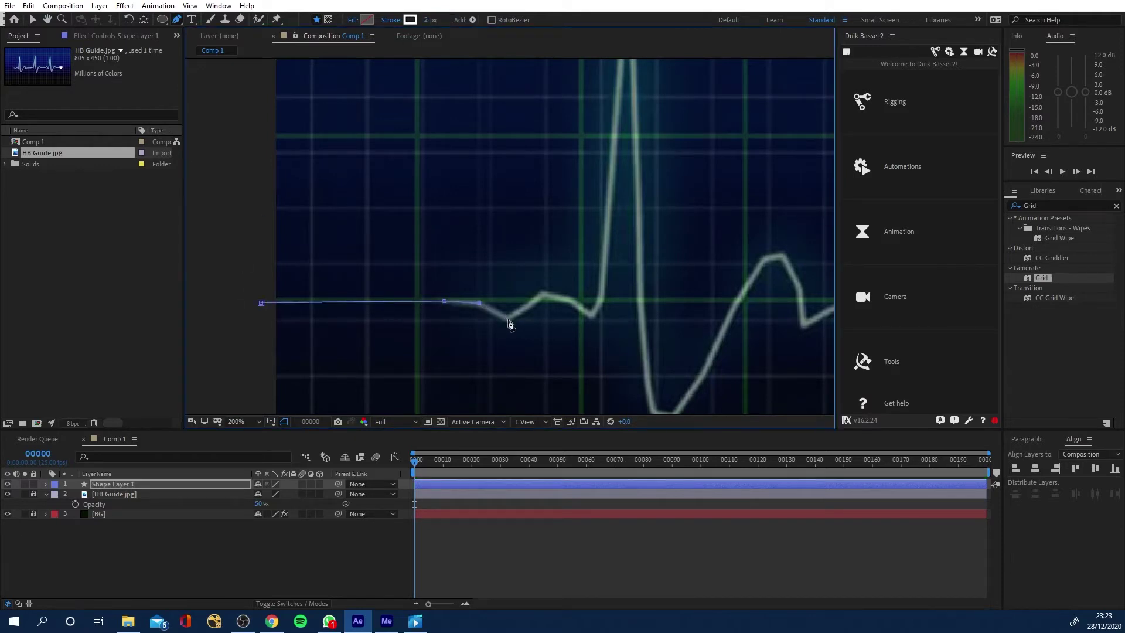
pyautogui.click(541, 293)
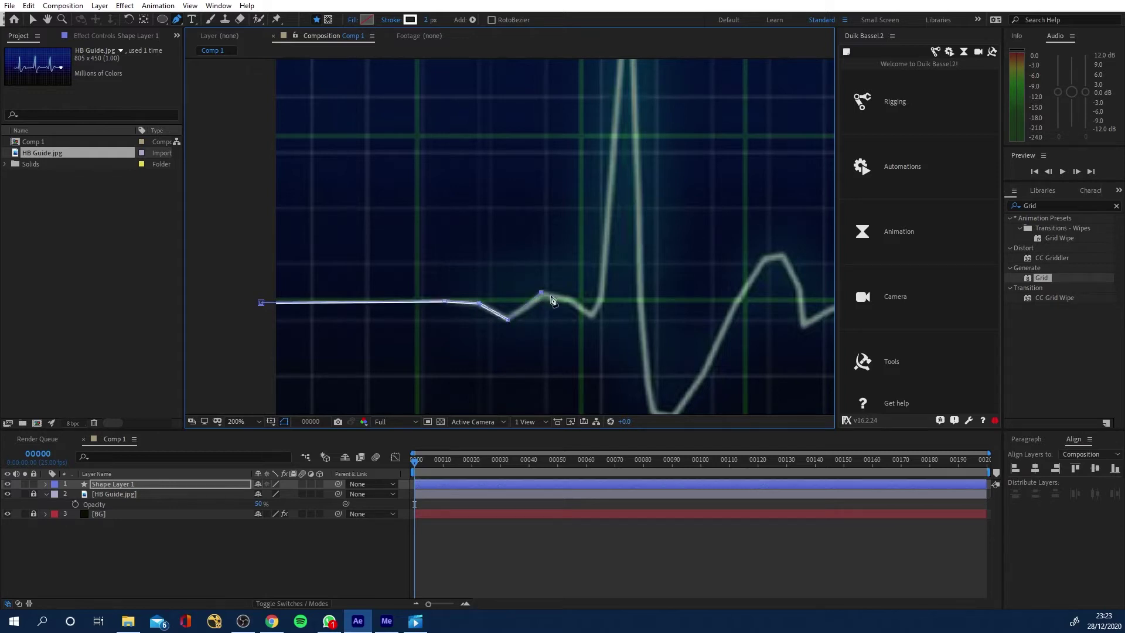
pyautogui.click(571, 303)
pyautogui.click(591, 318)
pyautogui.click(603, 300)
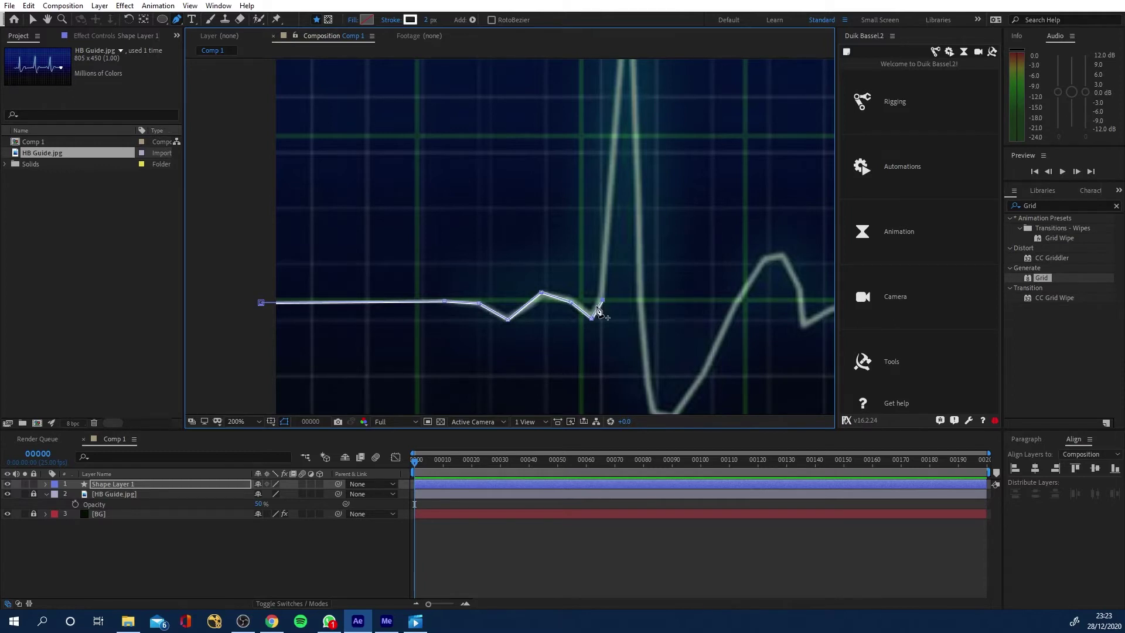
# Trace up to the first spike's peak and down through its trough back to baseline.
pyautogui.scroll(-2, 598, 275)
pyautogui.click(546, 137)
pyautogui.click(550, 304)
pyautogui.click(554, 341)
pyautogui.click(557, 359)
pyautogui.click(567, 364)
pyautogui.click(582, 341)
pyautogui.click(599, 305)
# Trace the rounded bump after the first spike and extend the path along the baseline.
pyautogui.click(613, 283)
pyautogui.click(622, 281)
pyautogui.click(631, 297)
pyautogui.click(631, 316)
pyautogui.click(647, 307)
pyautogui.click(663, 303)
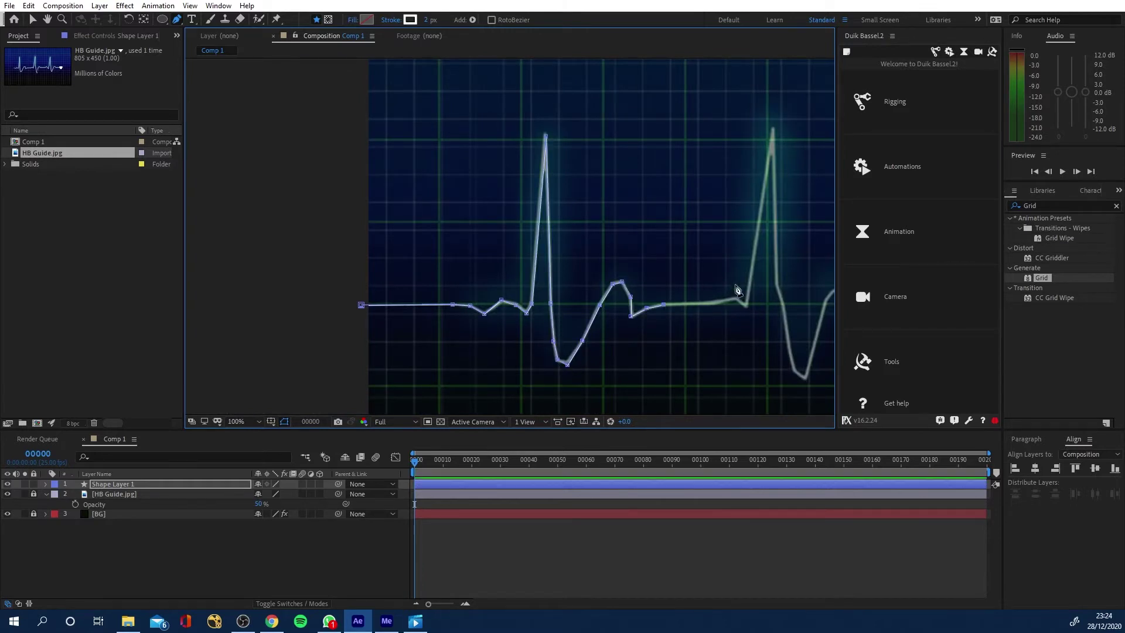
pyautogui.scroll(-2, 601, 275)
pyautogui.moveTo(600, 275); pyautogui.dragTo(506, 301)
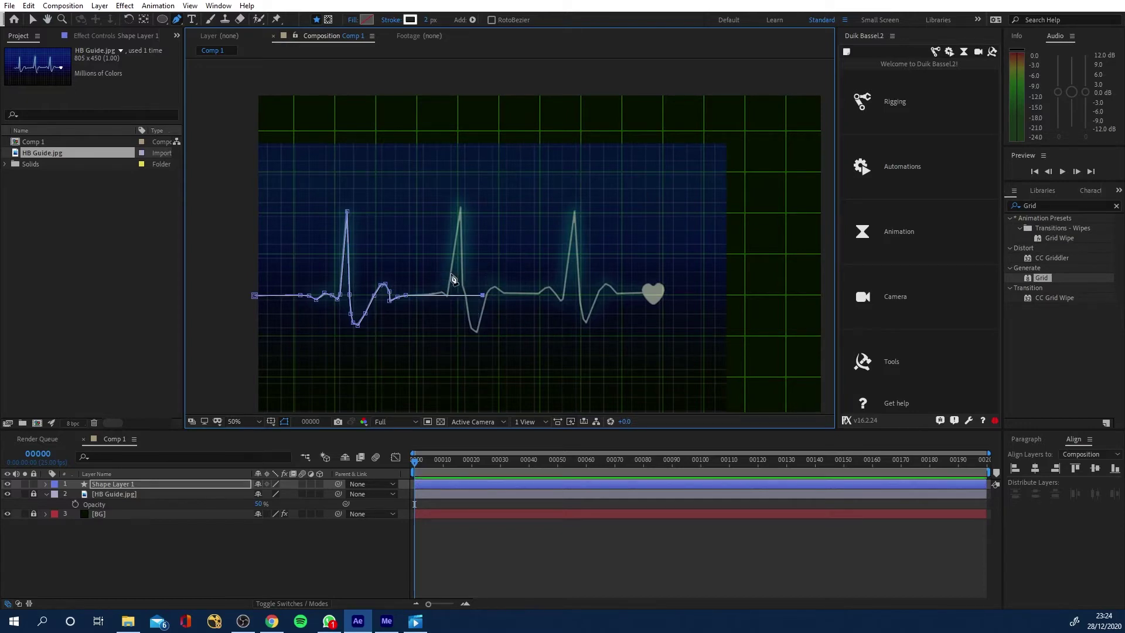
# Briefly slide the unlocked HB Guide image right, then undo the move.
pyautogui.click(33, 494)
pyautogui.click(93, 498)
pyautogui.press('p')
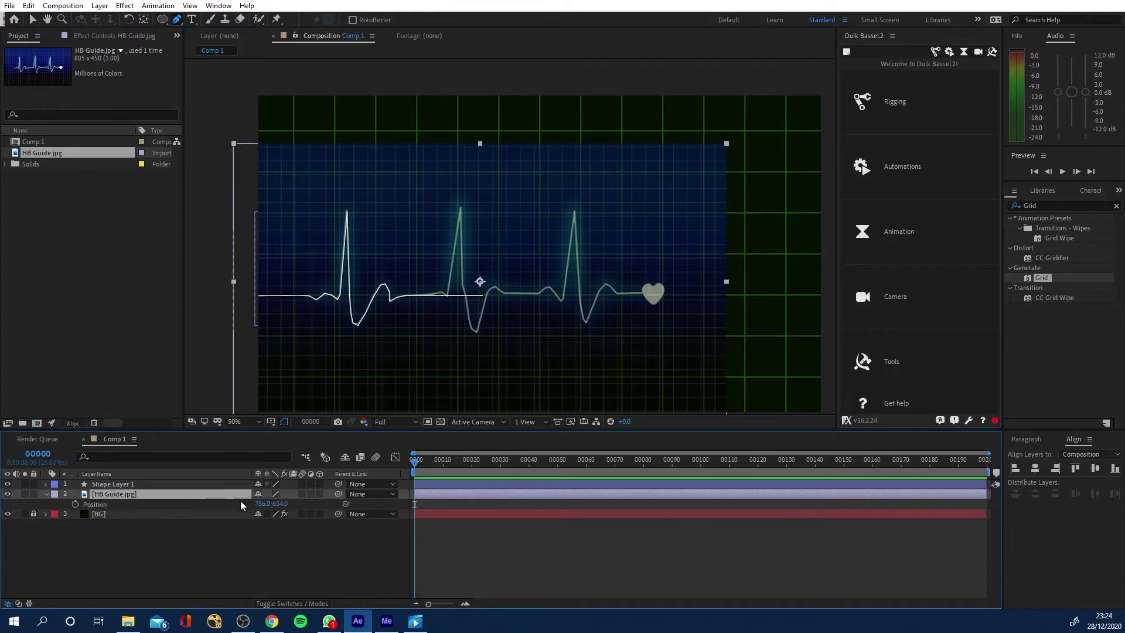
pyautogui.moveTo(256, 504); pyautogui.dragTo(389, 512)
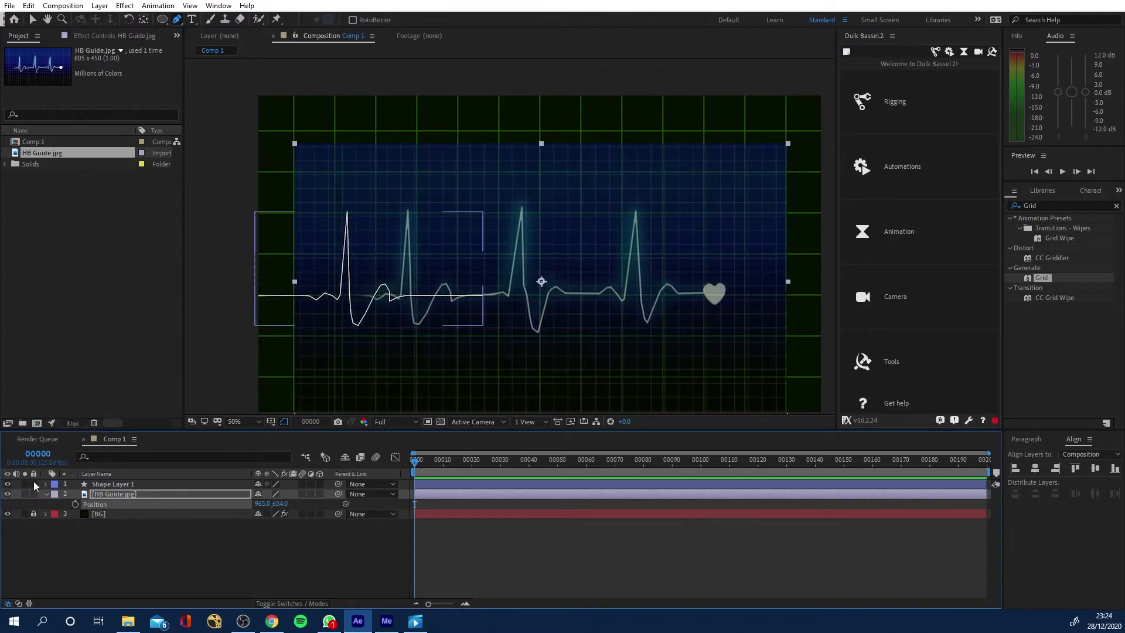
pyautogui.click(82, 485)
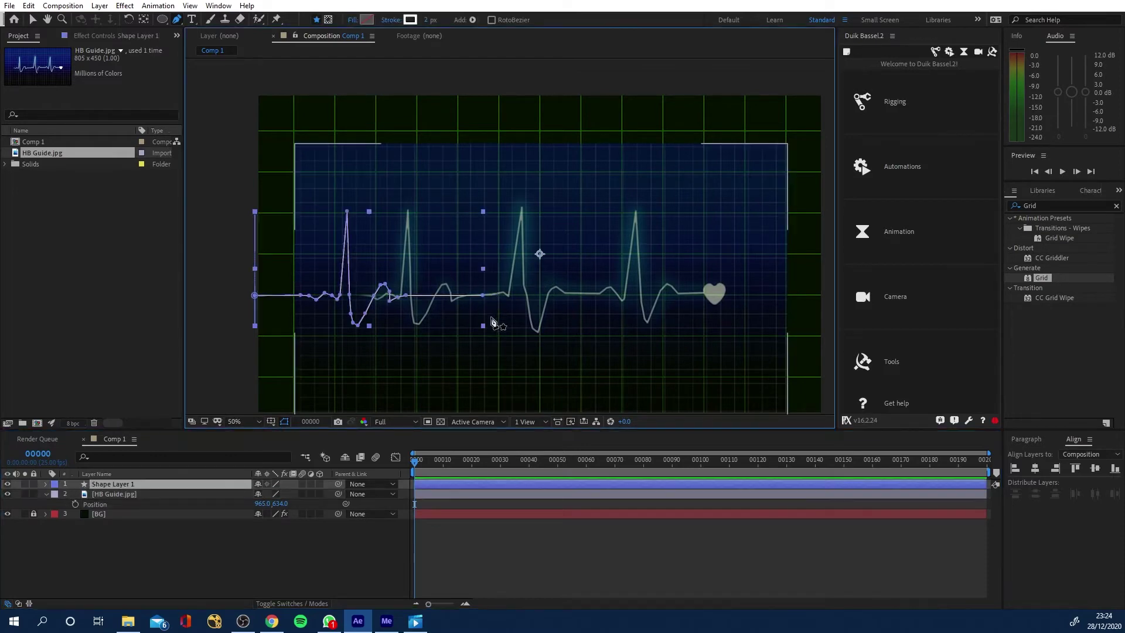
pyautogui.hotkey('ctrl', 'z')
pyautogui.hotkey('ctrl', 'z')
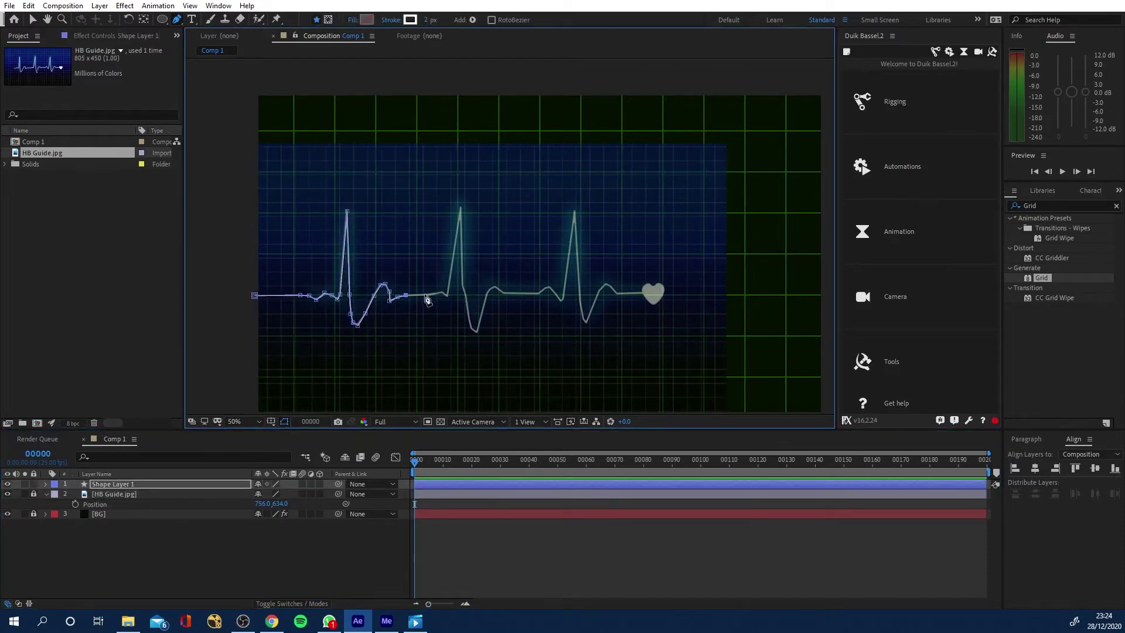
pyautogui.scroll(2, 427, 299)
# Continue the path through the second spike's peak, trough and rounded bump.
pyautogui.click(544, 233)
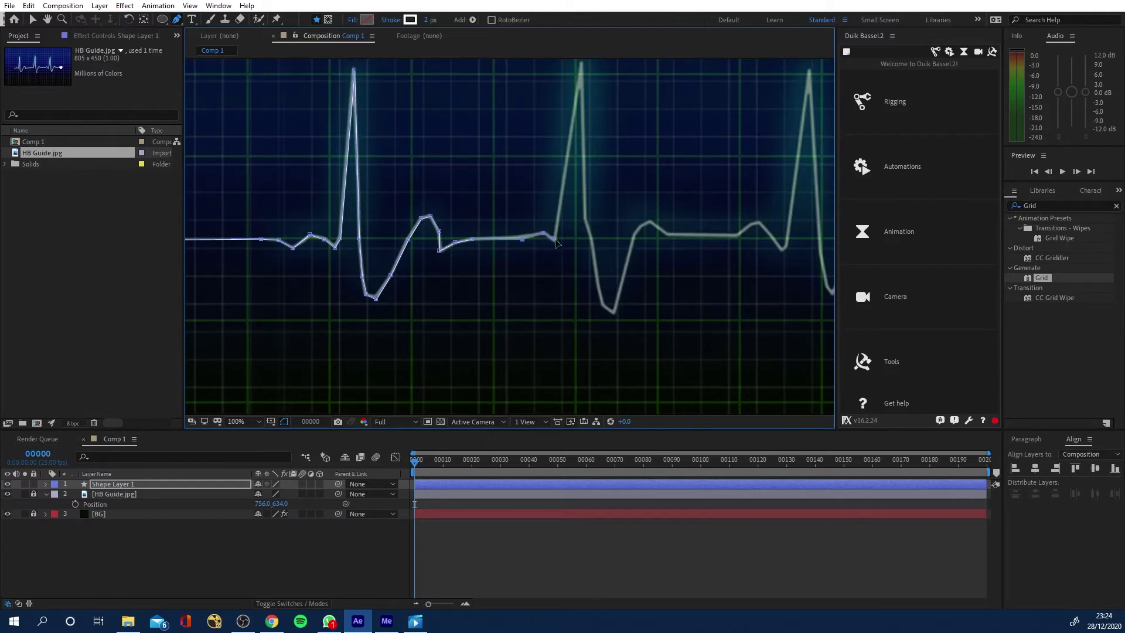
pyautogui.click(554, 239)
pyautogui.click(581, 65)
pyautogui.click(584, 217)
pyautogui.click(592, 239)
pyautogui.click(601, 302)
pyautogui.click(612, 312)
pyautogui.click(635, 233)
pyautogui.click(649, 222)
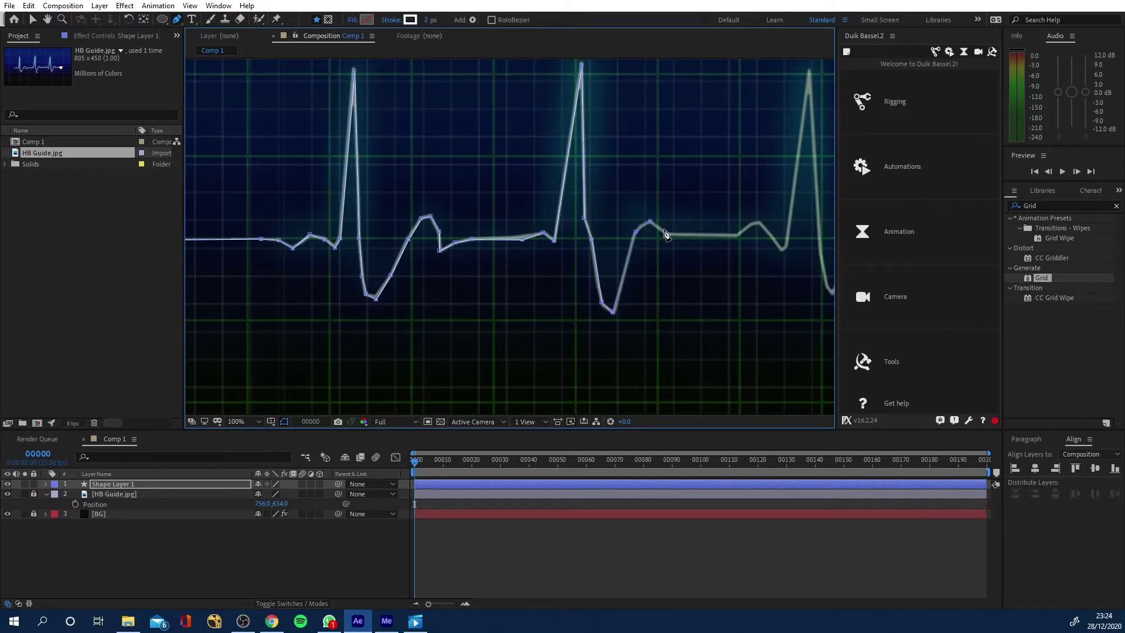
# Trace the flat stretch, small bump and dip before the third spike.
pyautogui.click(752, 223)
pyautogui.click(759, 222)
pyautogui.click(781, 249)
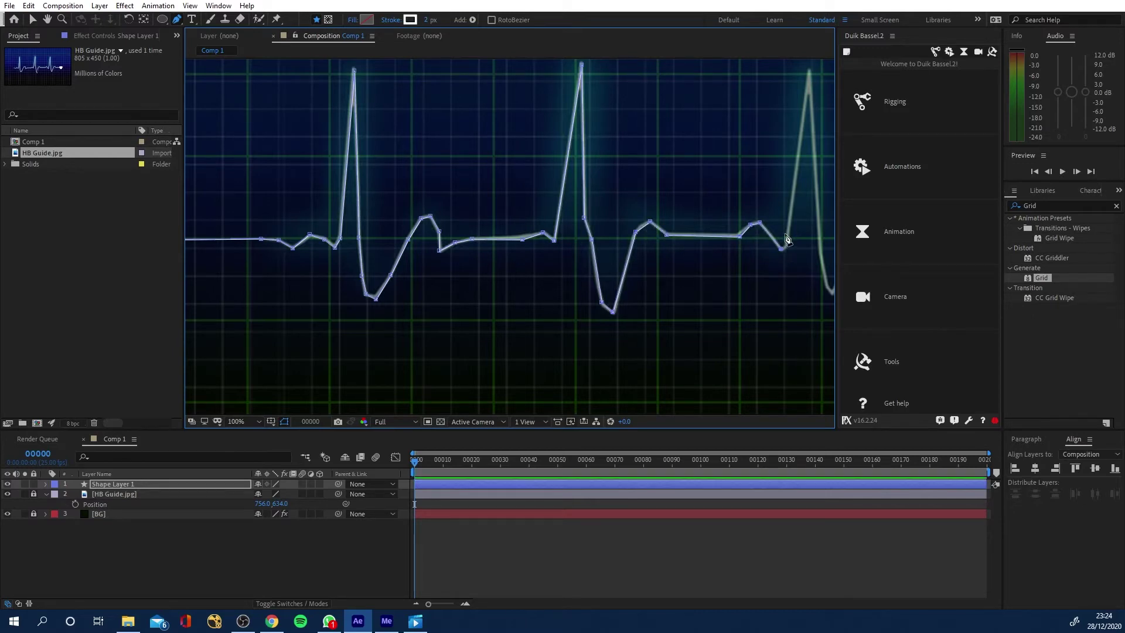
pyautogui.scroll(3, 798, 196)
pyautogui.hscroll(3, 799, 196)
# Trace the third spike, its trough and final bump, ending the path at the heart.
pyautogui.click(725, 170)
pyautogui.click(736, 349)
pyautogui.click(743, 384)
pyautogui.click(748, 391)
pyautogui.click(775, 327)
pyautogui.click(787, 314)
pyautogui.click(798, 318)
pyautogui.moveTo(803, 334); pyautogui.dragTo(690, 301)
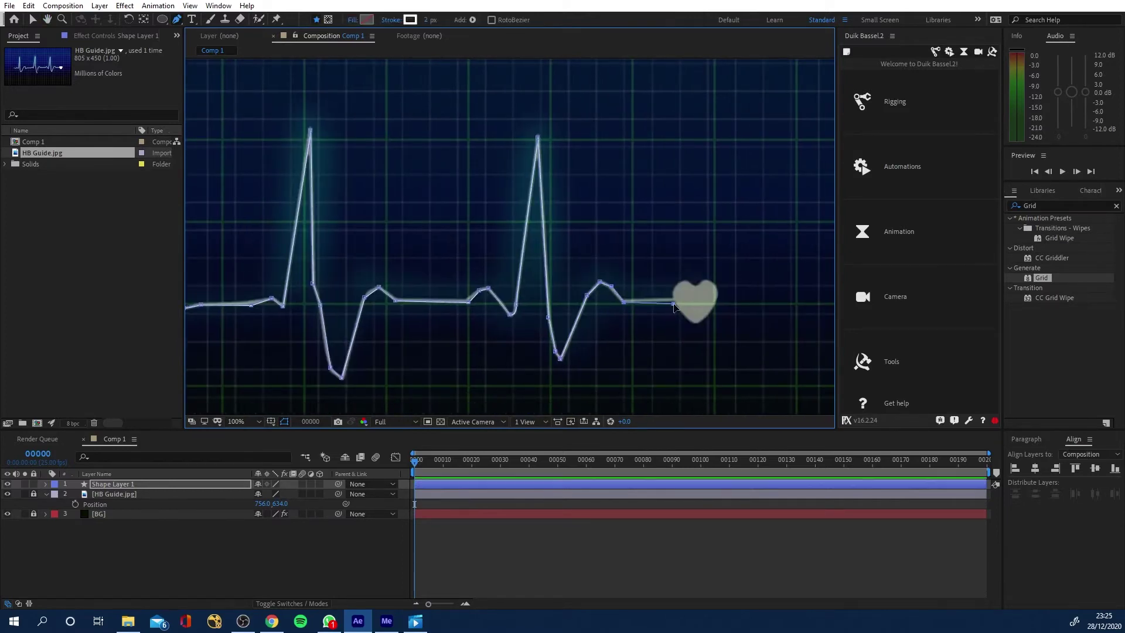
pyautogui.scroll(-2, 673, 301)
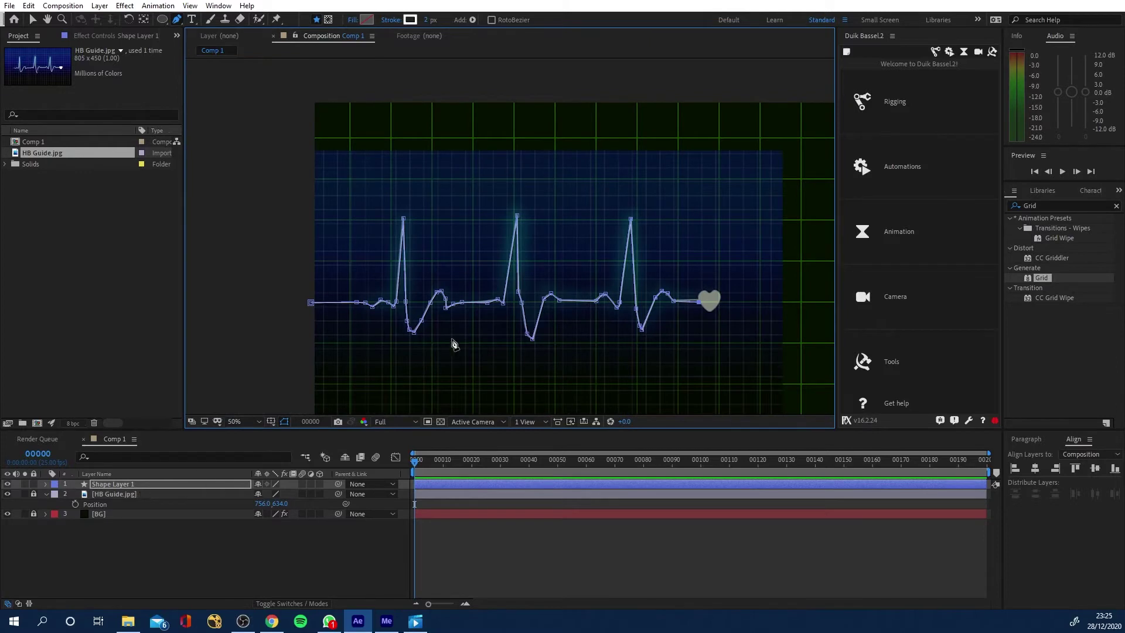
# Lock Shape Layer 1, delete the HB Guide.jpg layer, then unlock Shape Layer 1 again.
pyautogui.hscroll(4, 798, 309)
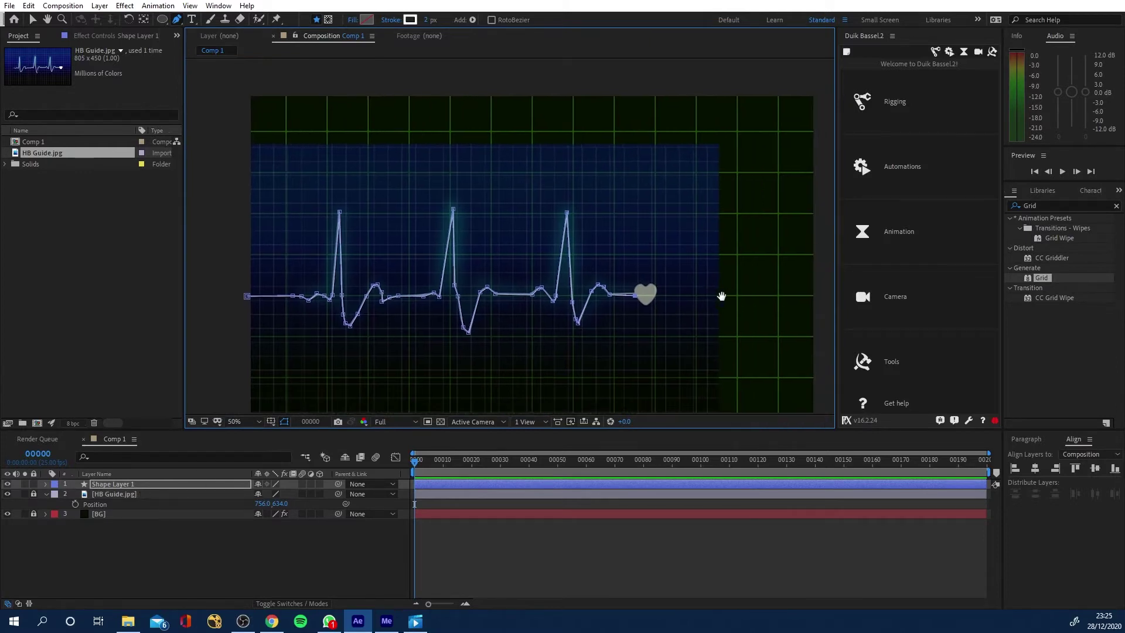
pyautogui.hscroll(-2, 349, 372)
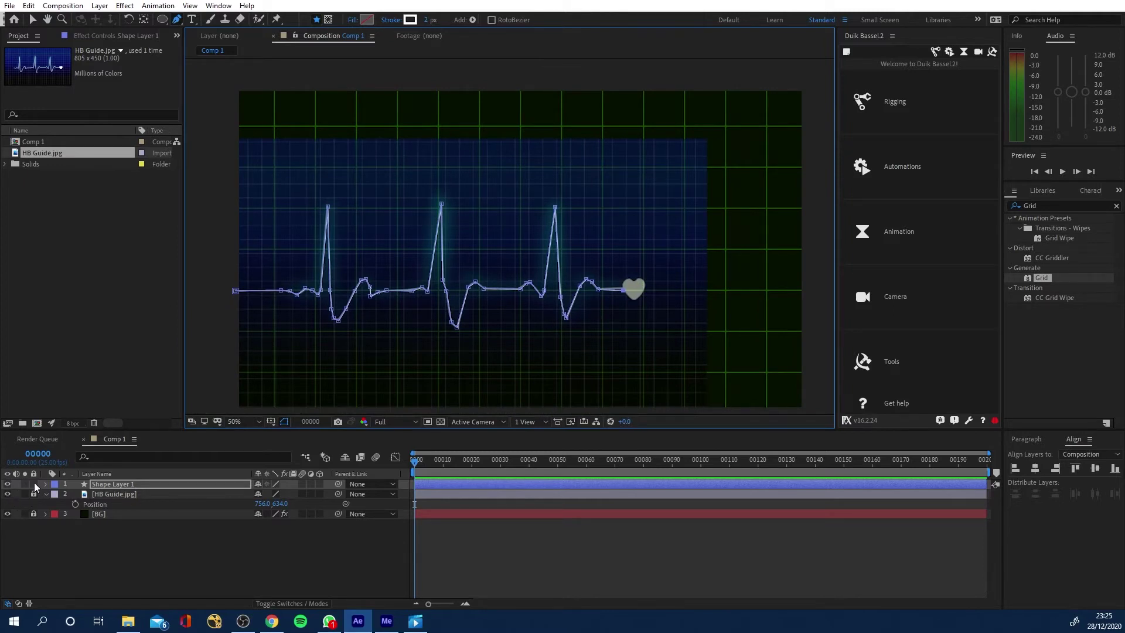
pyautogui.click(120, 555)
pyautogui.click(33, 484)
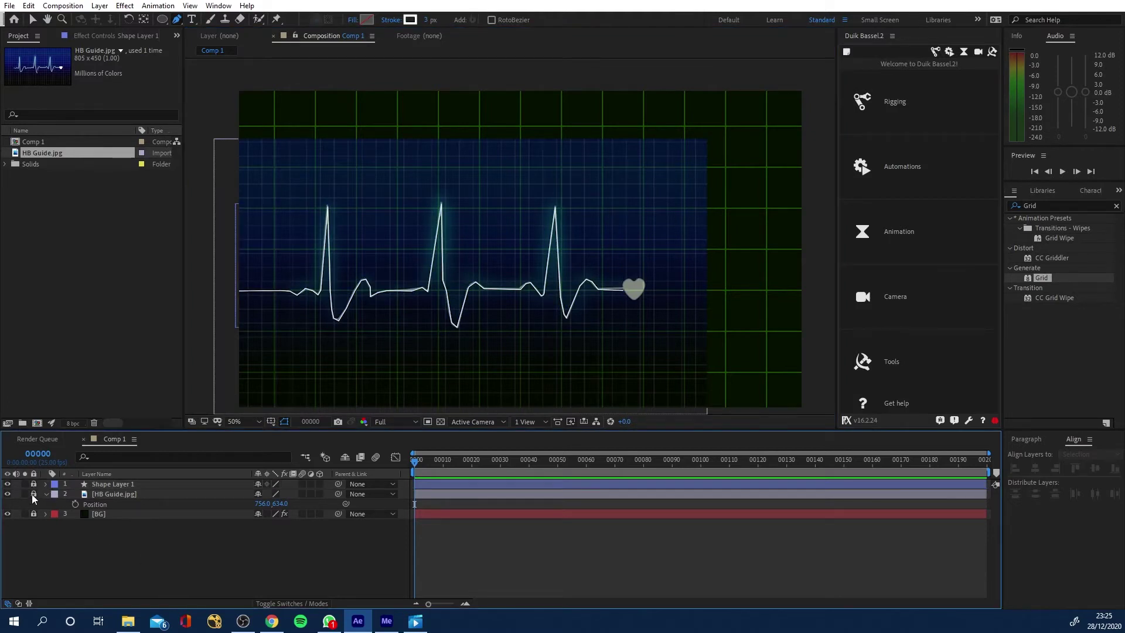
pyautogui.click(33, 494)
pyautogui.click(115, 495)
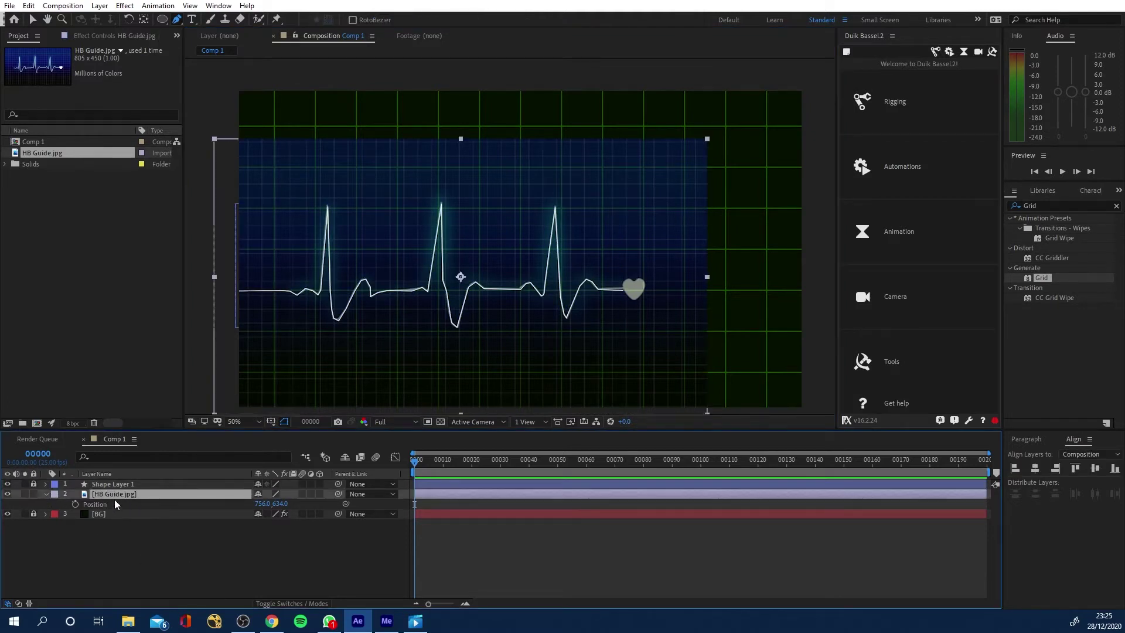
pyautogui.press('Delete')
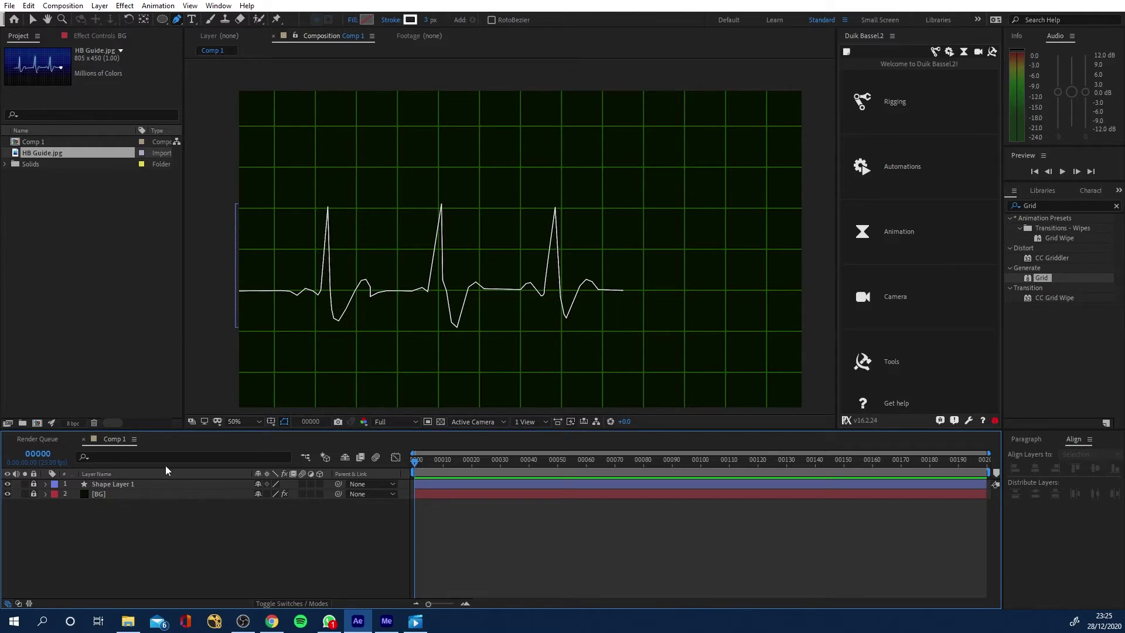
pyautogui.click(33, 484)
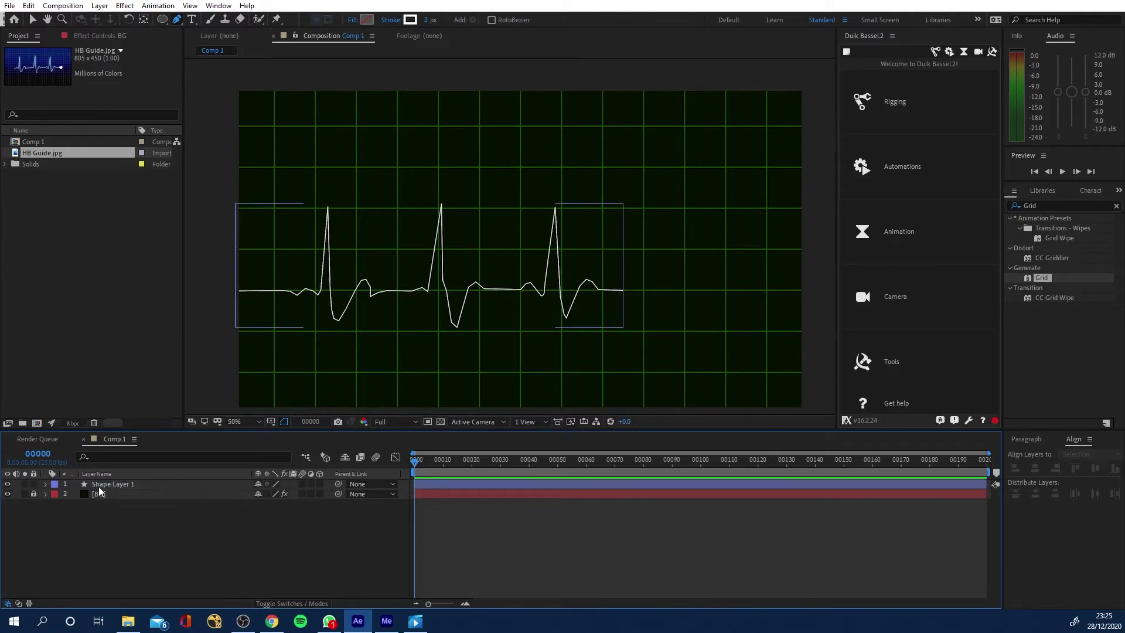
# With the Selection tool, expand Shape Layer 1 down to Path 1 to show its vertices.
pyautogui.click(103, 484)
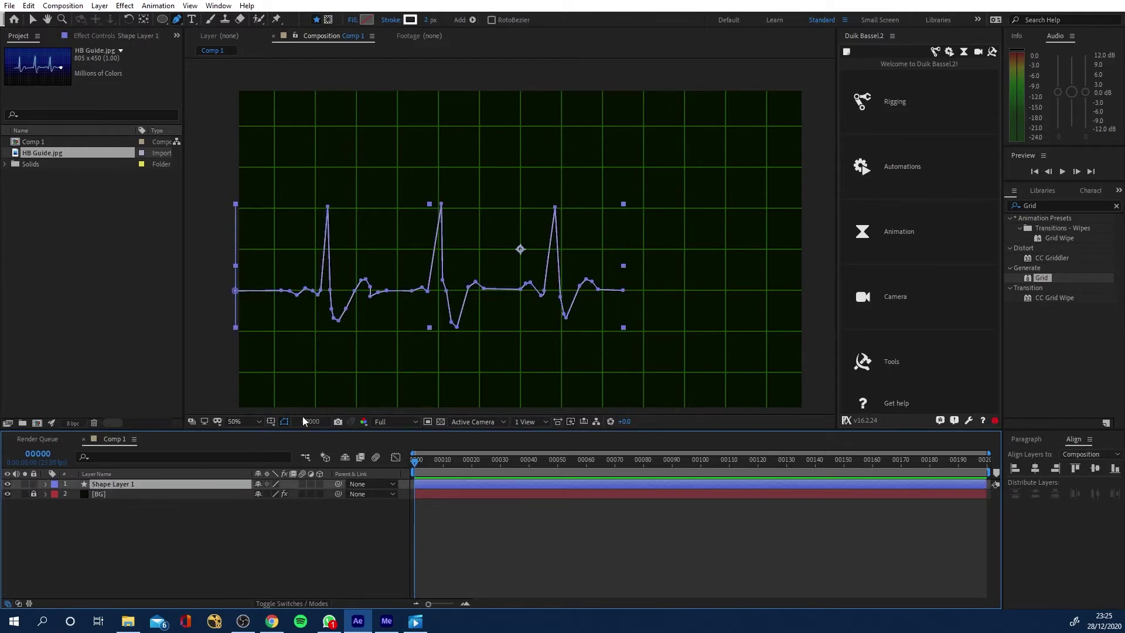
pyautogui.click(33, 19)
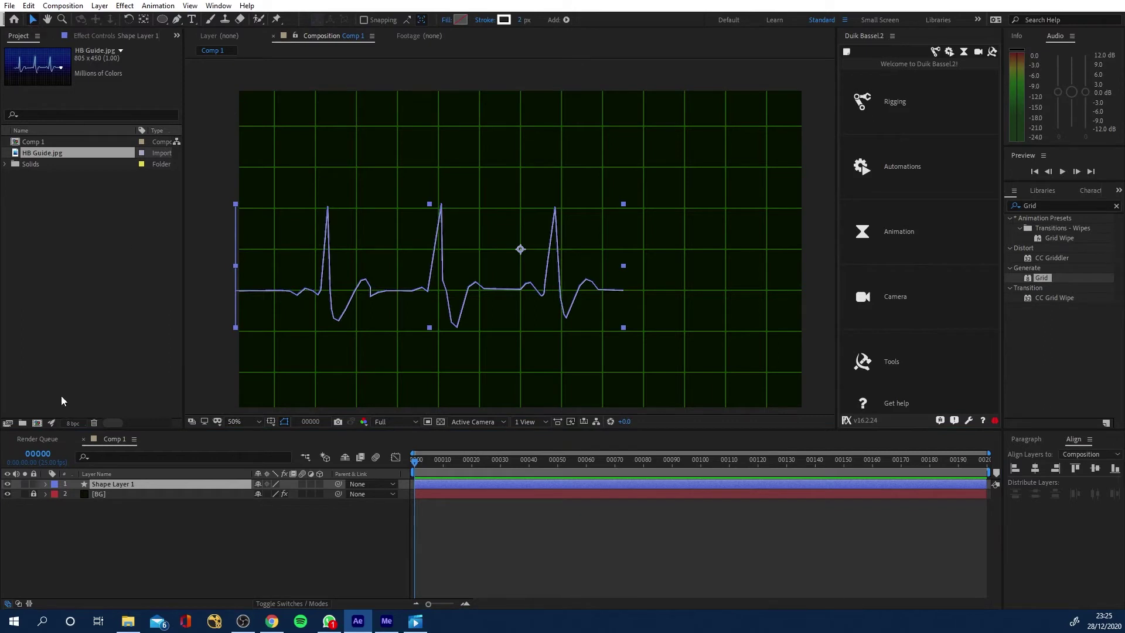
pyautogui.click(44, 484)
pyautogui.click(56, 494)
pyautogui.click(65, 505)
pyautogui.click(75, 515)
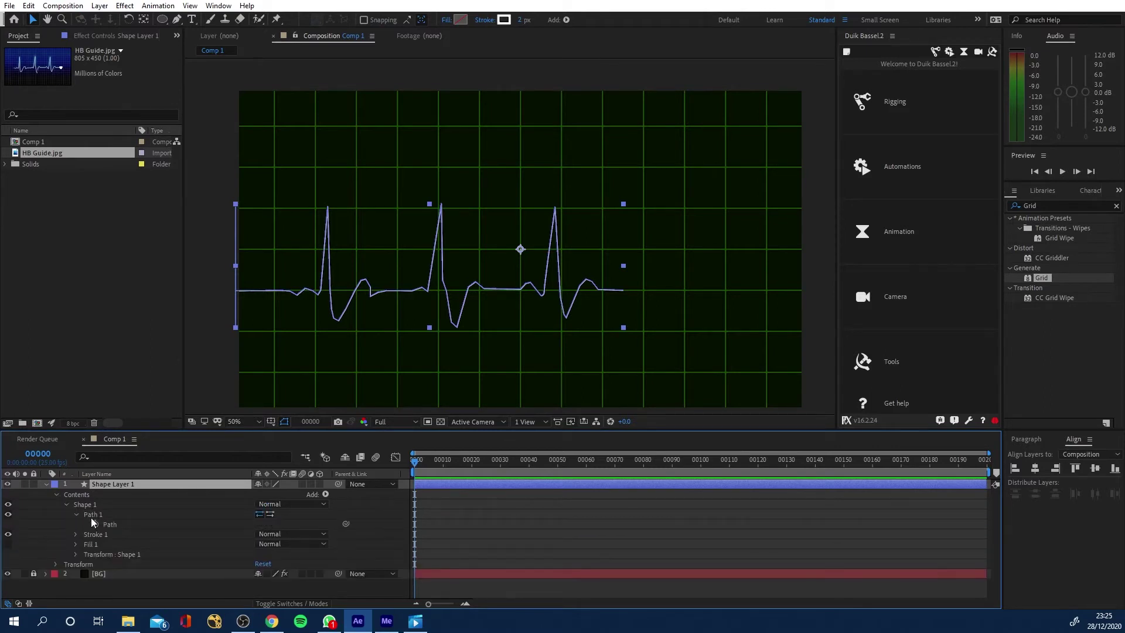
pyautogui.click(94, 514)
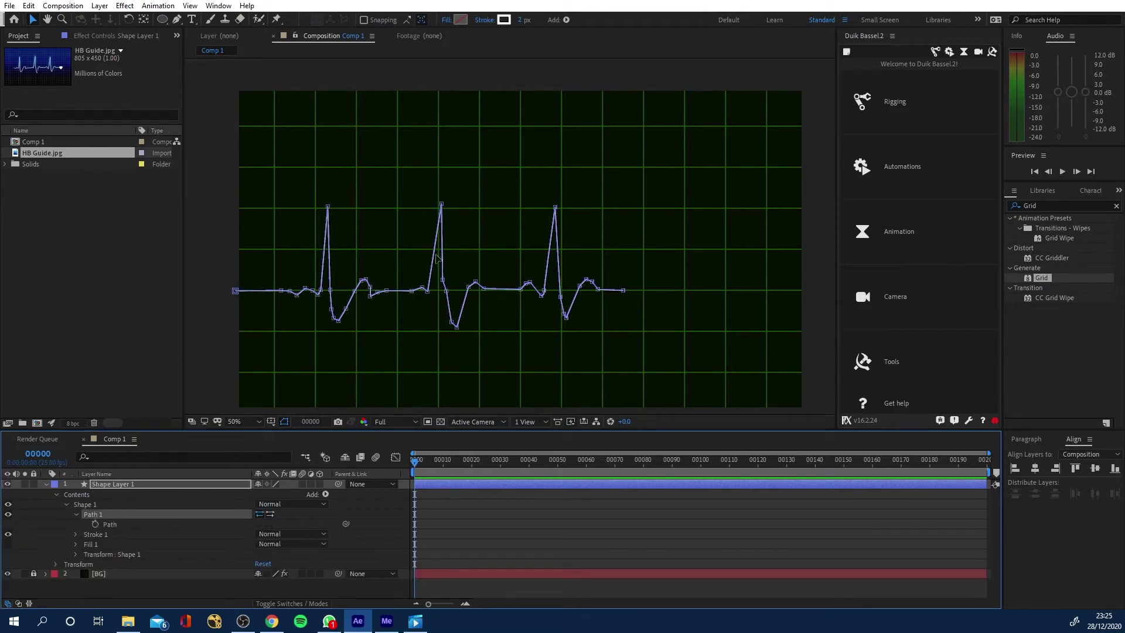
pyautogui.hscroll(-3, 416, 261)
pyautogui.scroll(1, 604, 259)
pyautogui.scroll(-1, 695, 248)
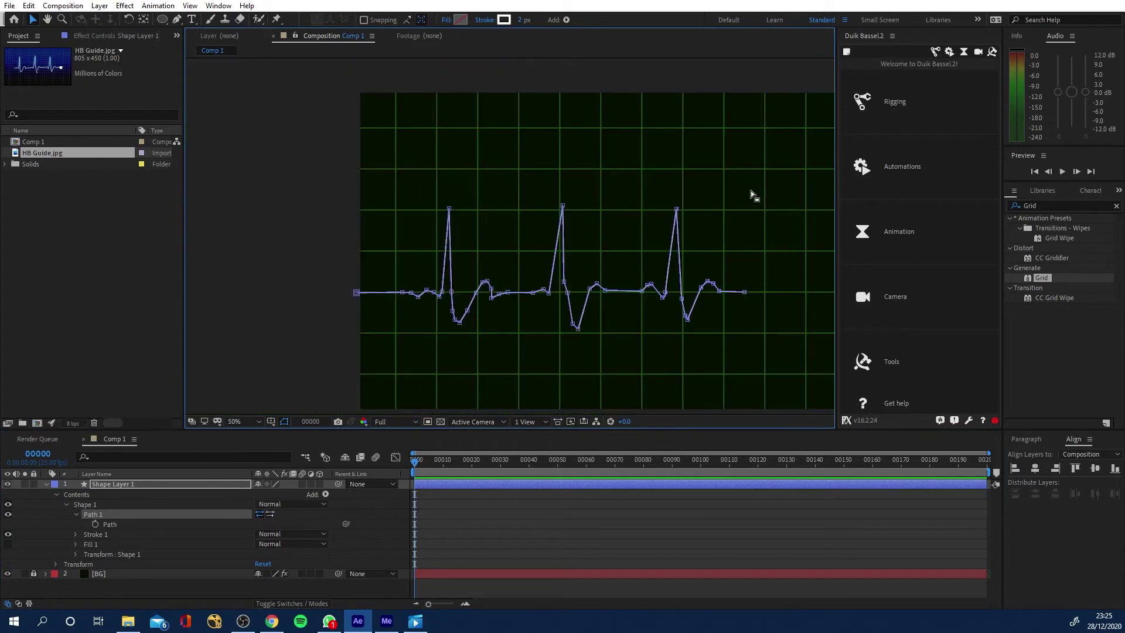
# Drag the right-hand spikes, tail and last spike rightward to lengthen the flat stretches.
pyautogui.moveTo(790, 174); pyautogui.dragTo(518, 367)
pyautogui.scroll(2, 525, 298)
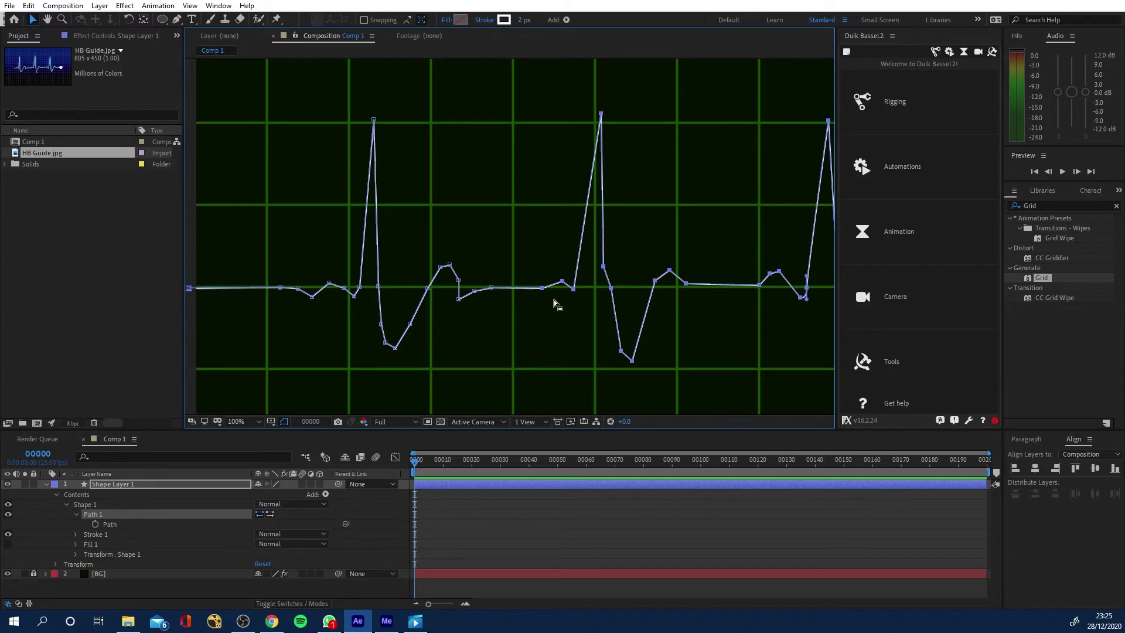
pyautogui.scroll(-3, 557, 303)
pyautogui.scroll(1, 619, 308)
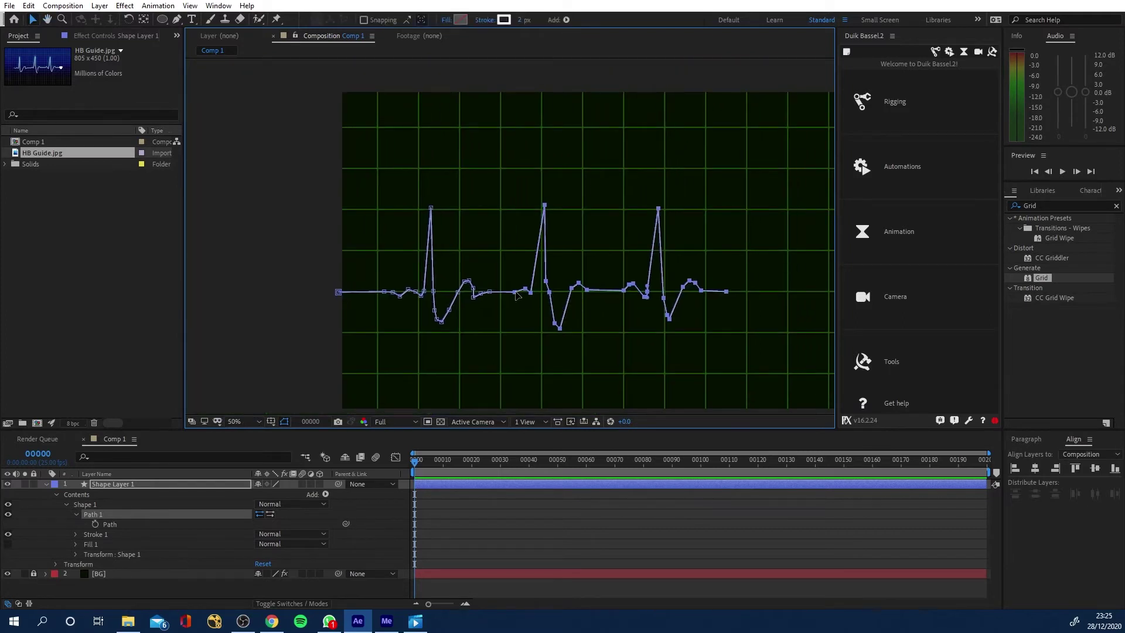
pyautogui.moveTo(516, 295); pyautogui.dragTo(598, 297)
pyautogui.moveTo(693, 271); pyautogui.dragTo(587, 269)
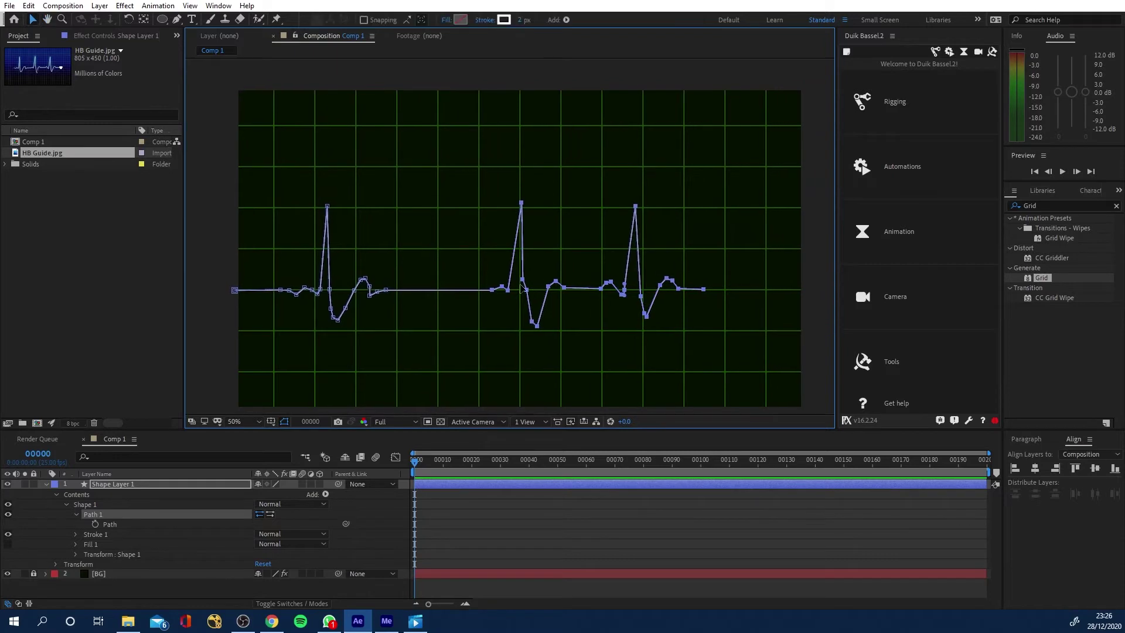
pyautogui.moveTo(496, 293); pyautogui.dragTo(507, 293)
pyautogui.moveTo(767, 137); pyautogui.dragTo(603, 370)
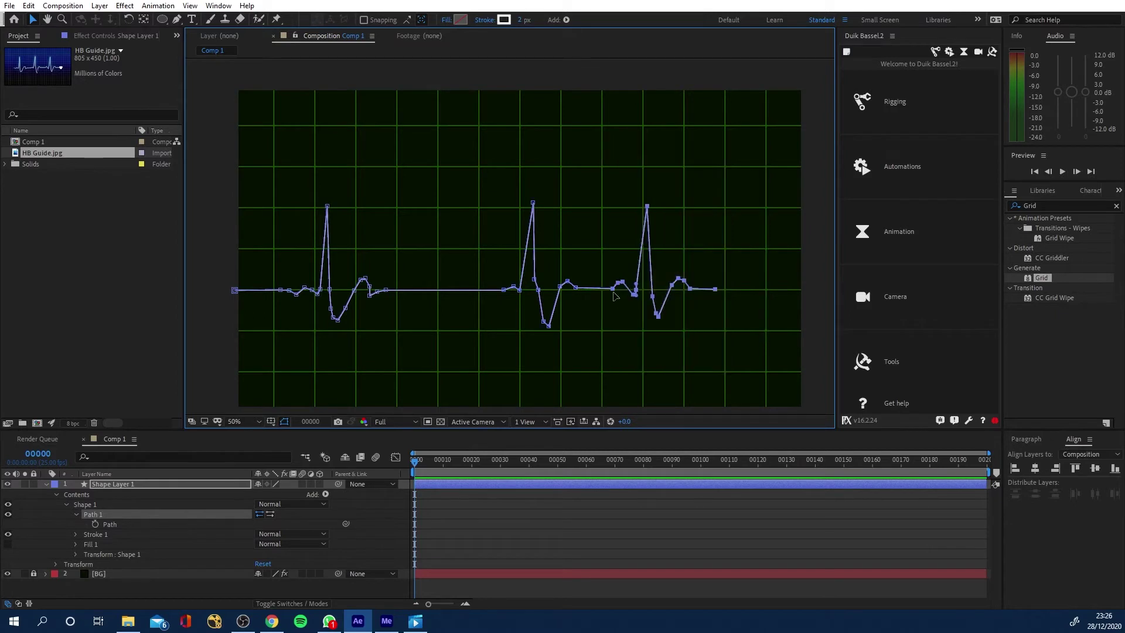
pyautogui.moveTo(613, 296); pyautogui.dragTo(703, 292)
# Rename the traced shape layer to 'HeartBeat'.
pyautogui.click(632, 296)
pyautogui.click(212, 136)
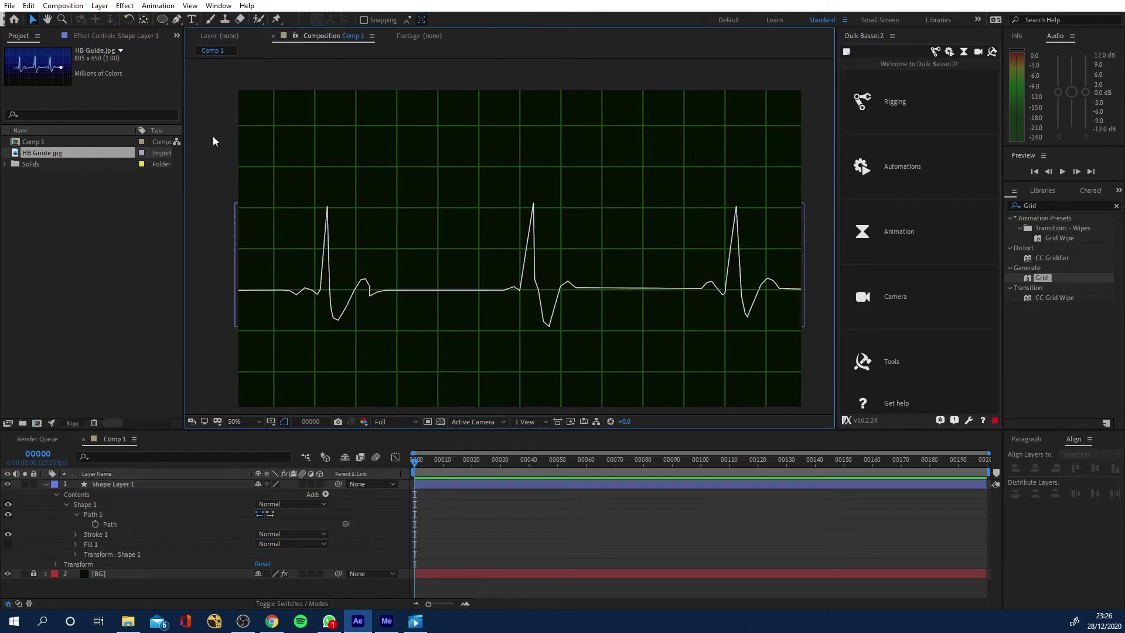
pyautogui.click(46, 484)
pyautogui.rightClick(92, 486)
pyautogui.click(127, 464)
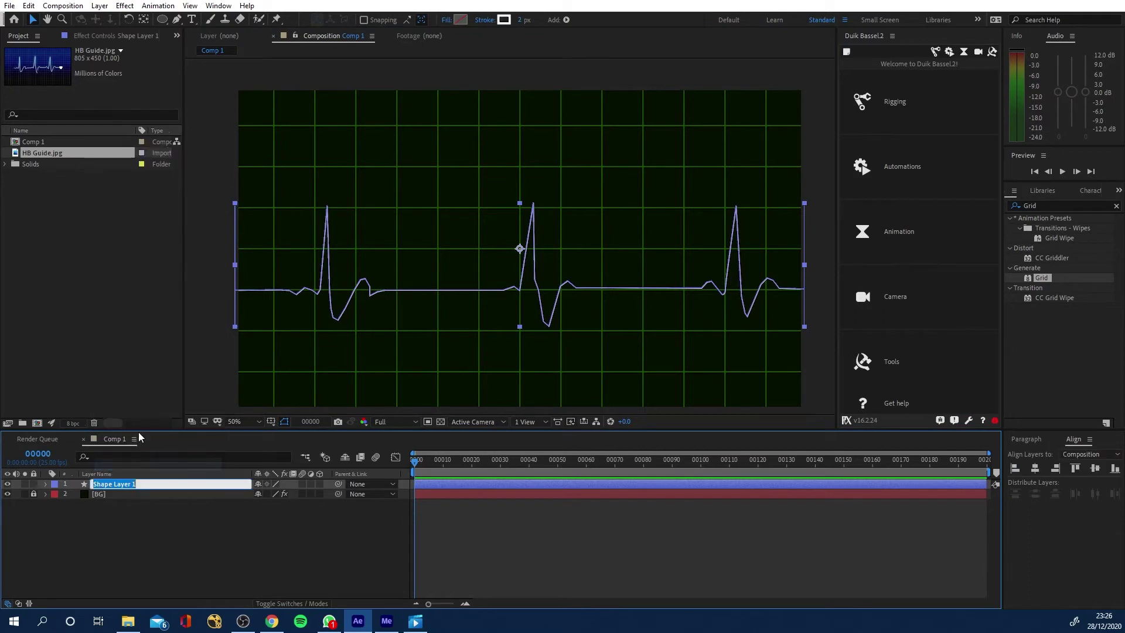
pyautogui.write('HeartBeat')
pyautogui.click(97, 501)
pyautogui.click(137, 487)
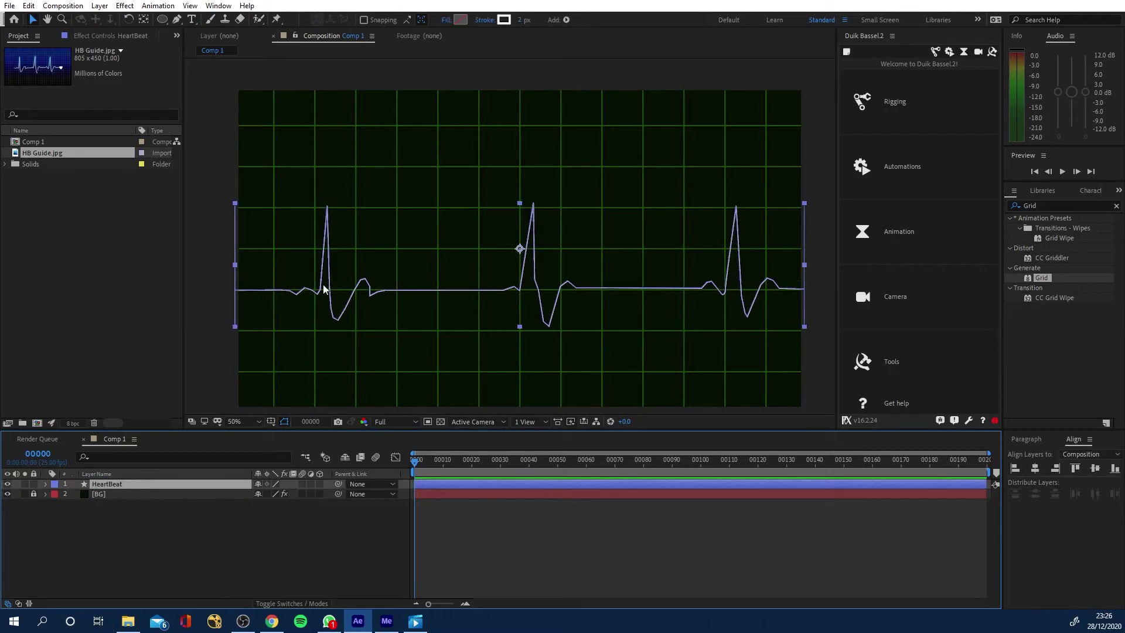
# Set the layer's stroke colour to bright green (1EFF19).
pyautogui.click(504, 19)
pyautogui.click(514, 279)
pyautogui.moveTo(499, 181); pyautogui.dragTo(485, 163)
pyautogui.click(600, 181)
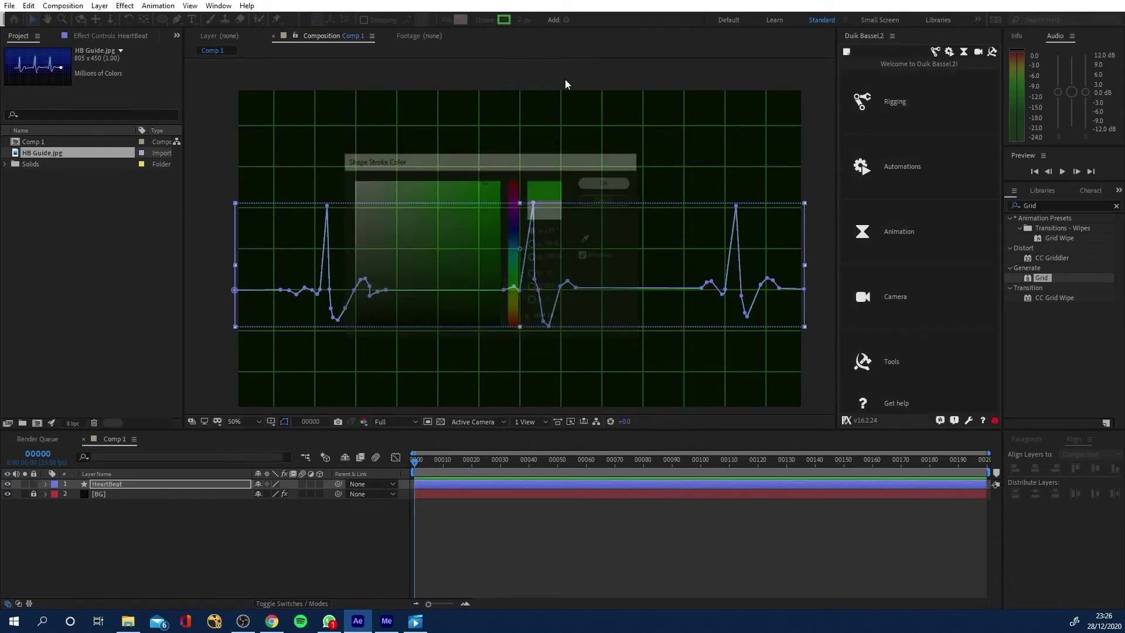
# Set the HeartBeat stroke width to 8 px.
pyautogui.click(521, 19)
pyautogui.write('15')
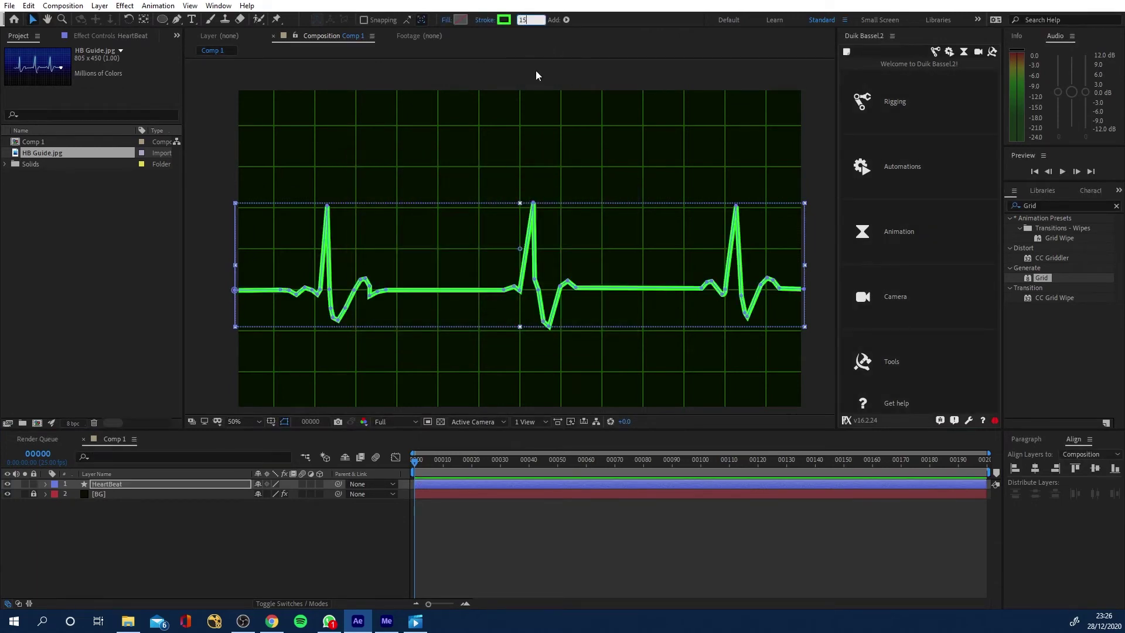
pyautogui.write('10')
pyautogui.press('BackSpace')
pyautogui.press('BackSpace')
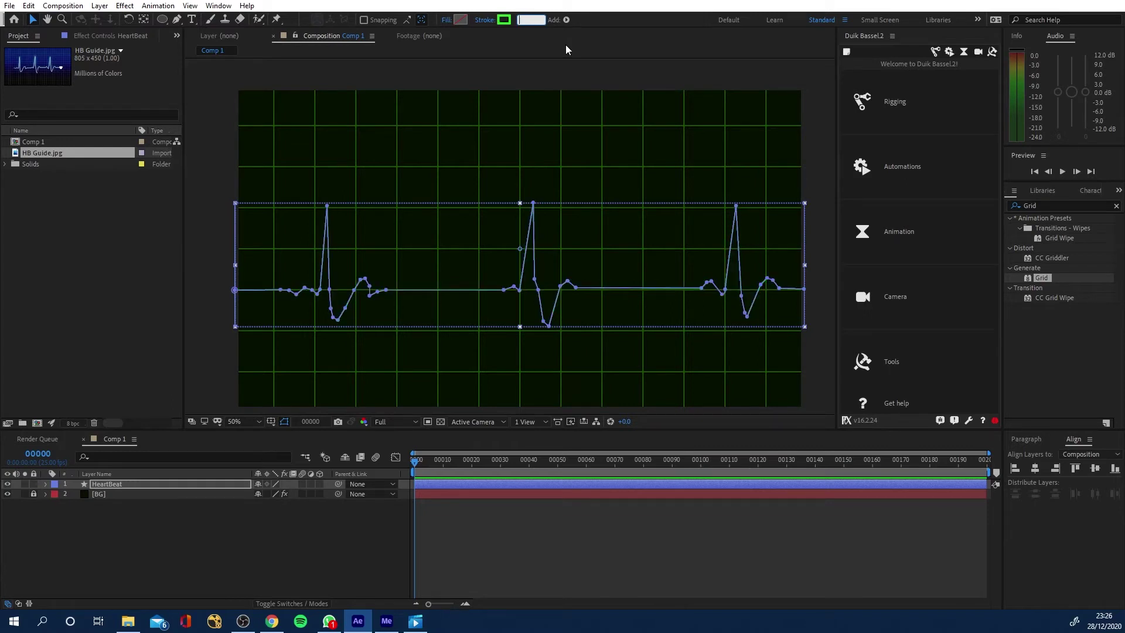
pyautogui.write('8')
pyautogui.click(566, 81)
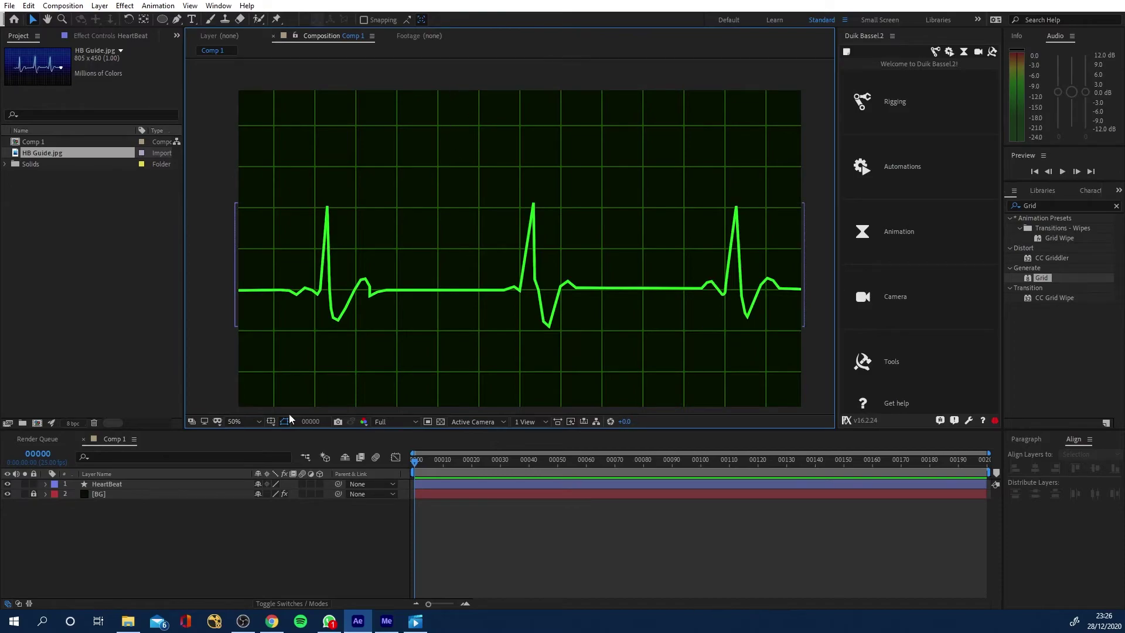
# Scrub through the Heart Rate Monitor reference clip in Movies & TV, then minimise the player.
pyautogui.click(418, 628)
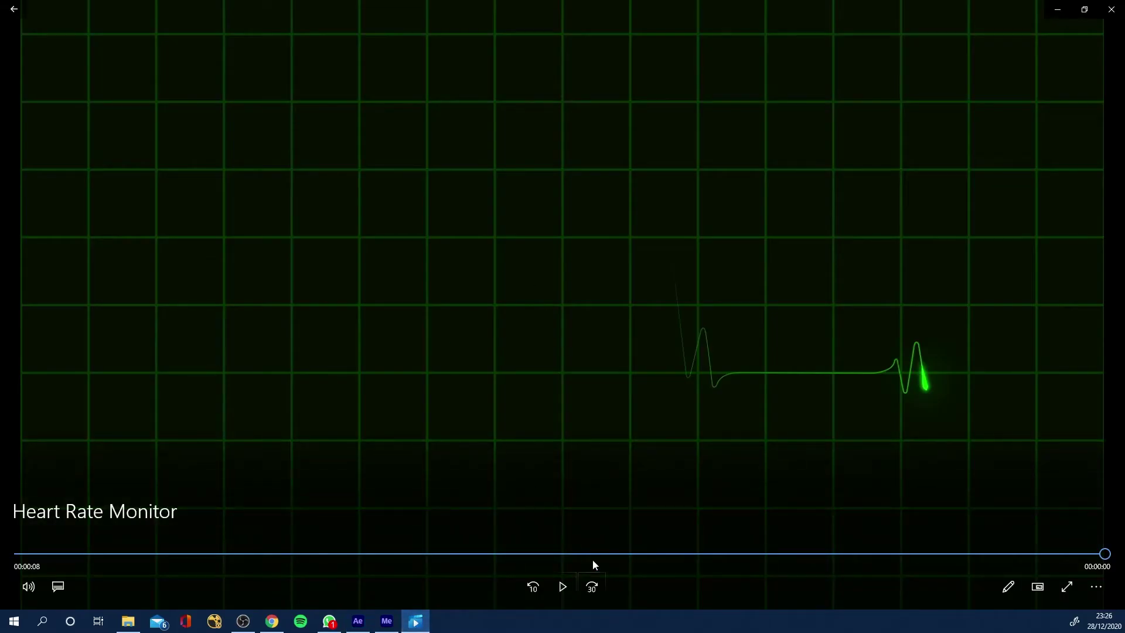
pyautogui.click(566, 555)
pyautogui.moveTo(568, 561); pyautogui.dragTo(697, 555)
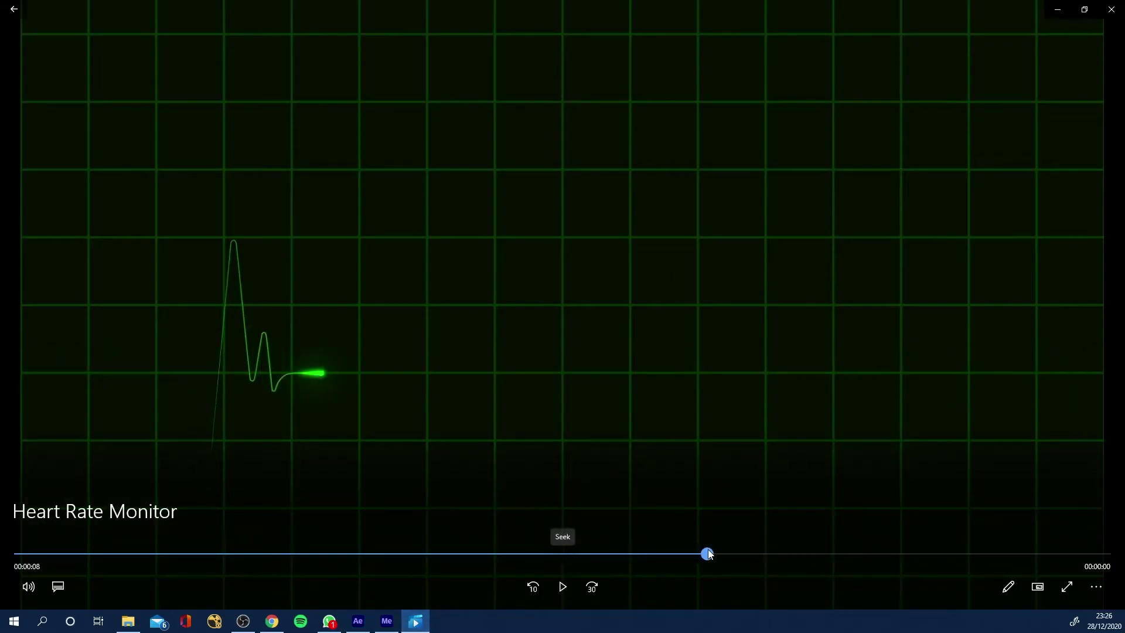
pyautogui.moveTo(708, 554); pyautogui.dragTo(714, 555)
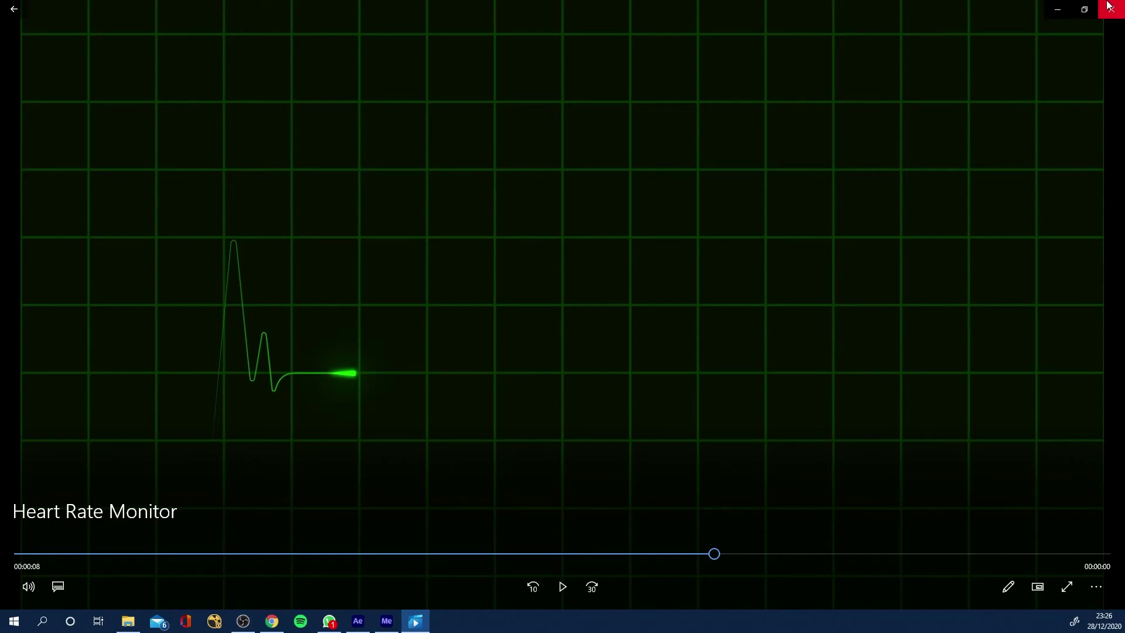
pyautogui.click(1056, 10)
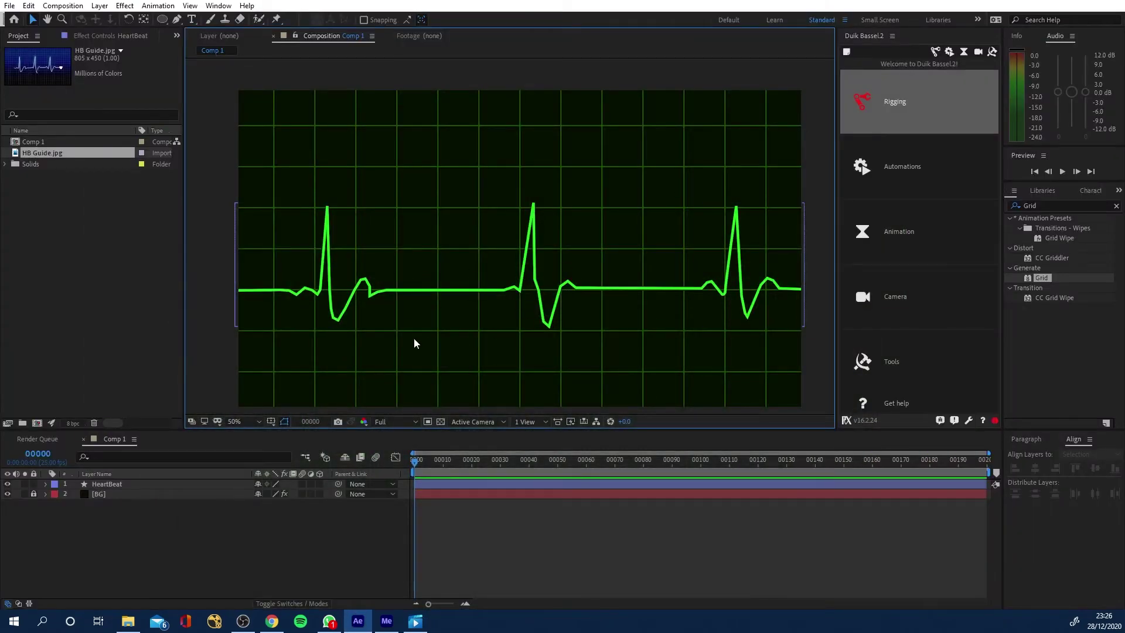
# Draw a curved test path with the Pen tool on the HeartBeat layer.
pyautogui.click(120, 485)
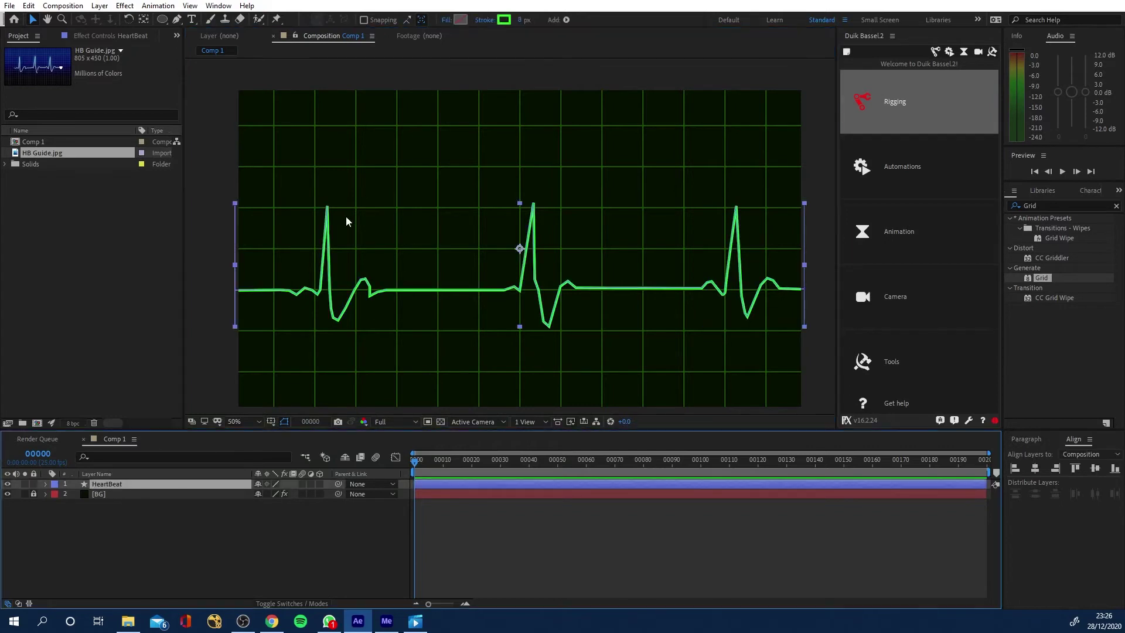
pyautogui.click(176, 19)
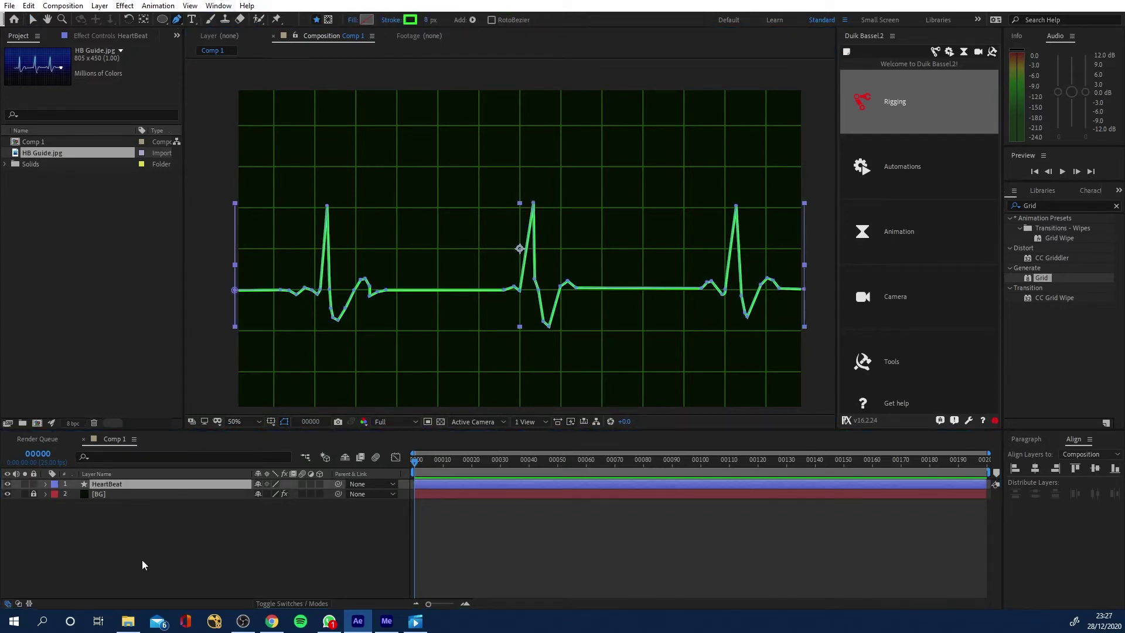
pyautogui.click(377, 122)
pyautogui.moveTo(398, 140); pyautogui.dragTo(417, 139)
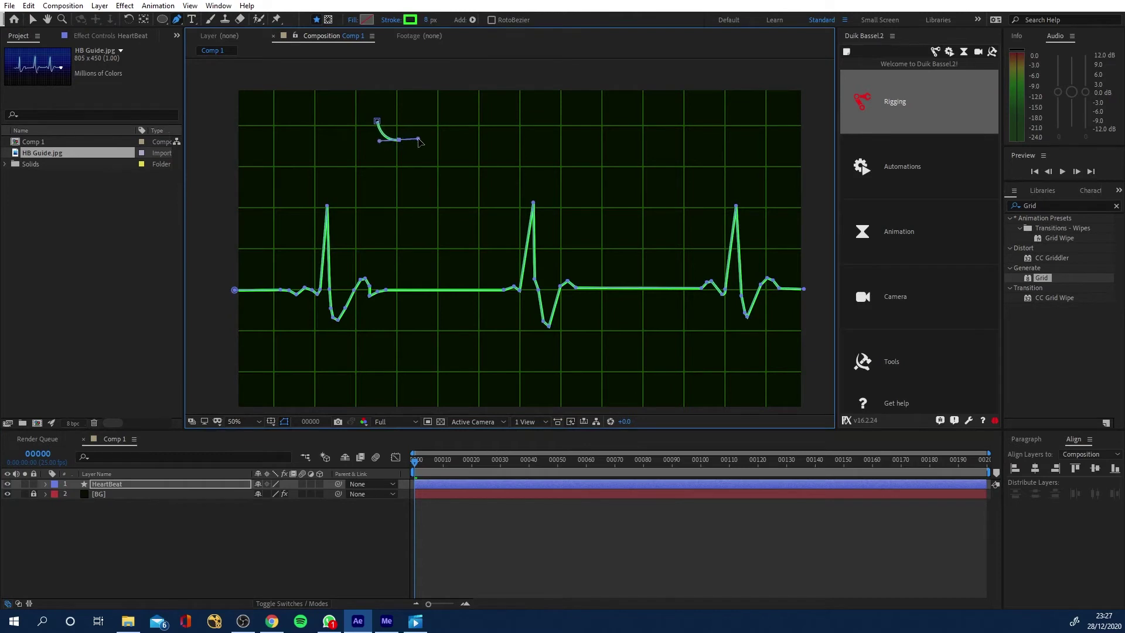
pyautogui.click(421, 95)
pyautogui.moveTo(420, 95); pyautogui.dragTo(423, 89)
pyautogui.moveTo(481, 114); pyautogui.dragTo(484, 154)
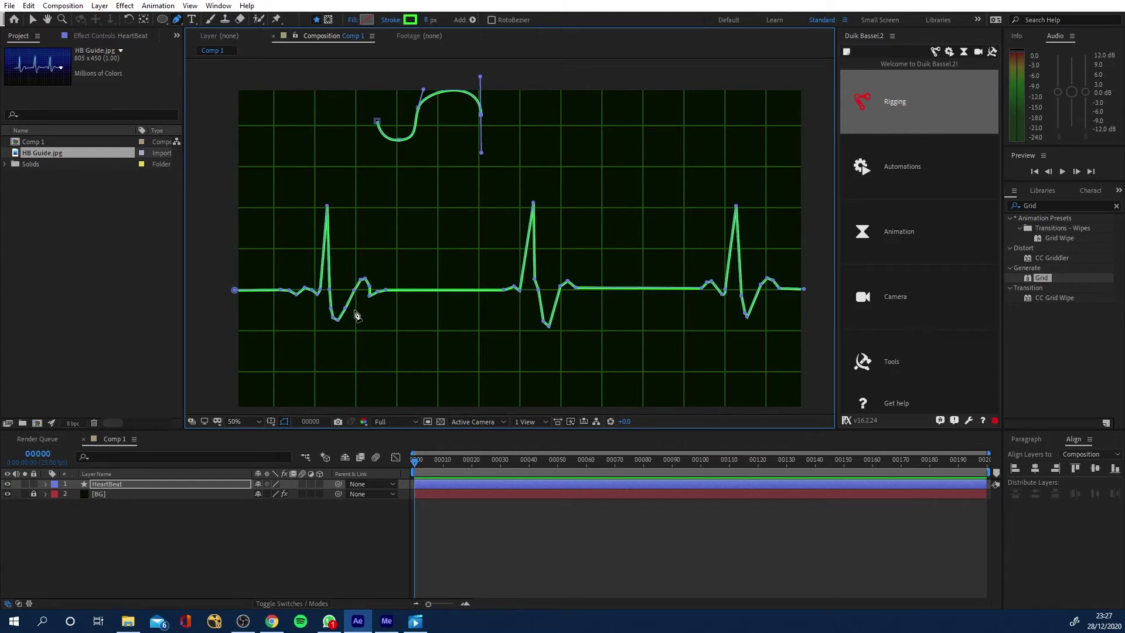
# Delete the stray Shape 2 curve from the HeartBeat layer's contents.
pyautogui.click(125, 527)
pyautogui.click(106, 484)
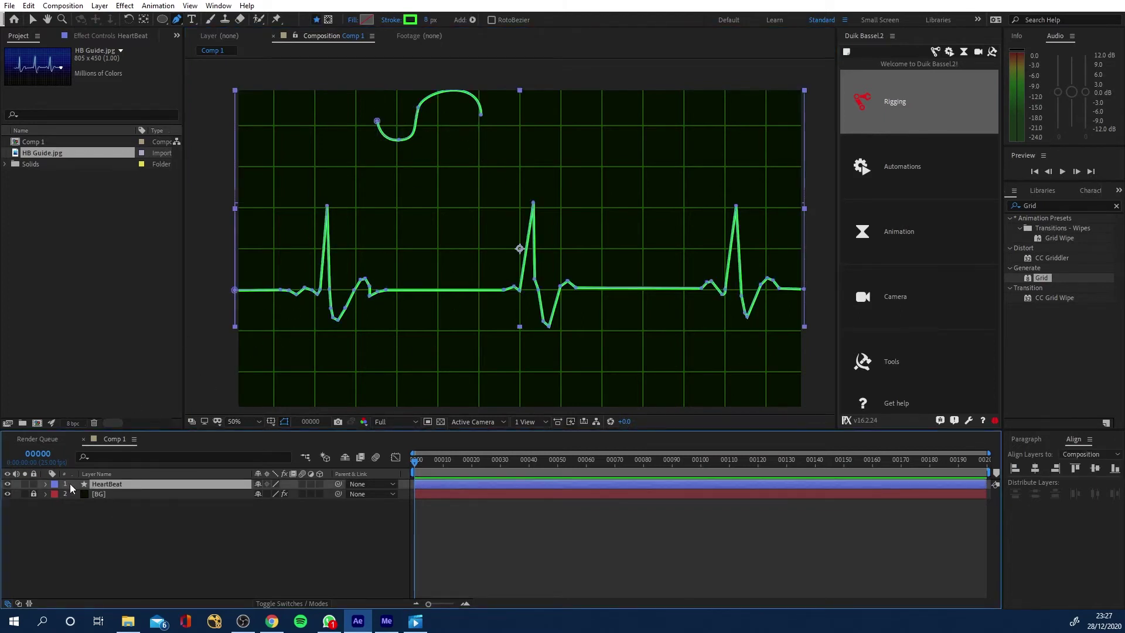
pyautogui.click(46, 484)
pyautogui.click(80, 505)
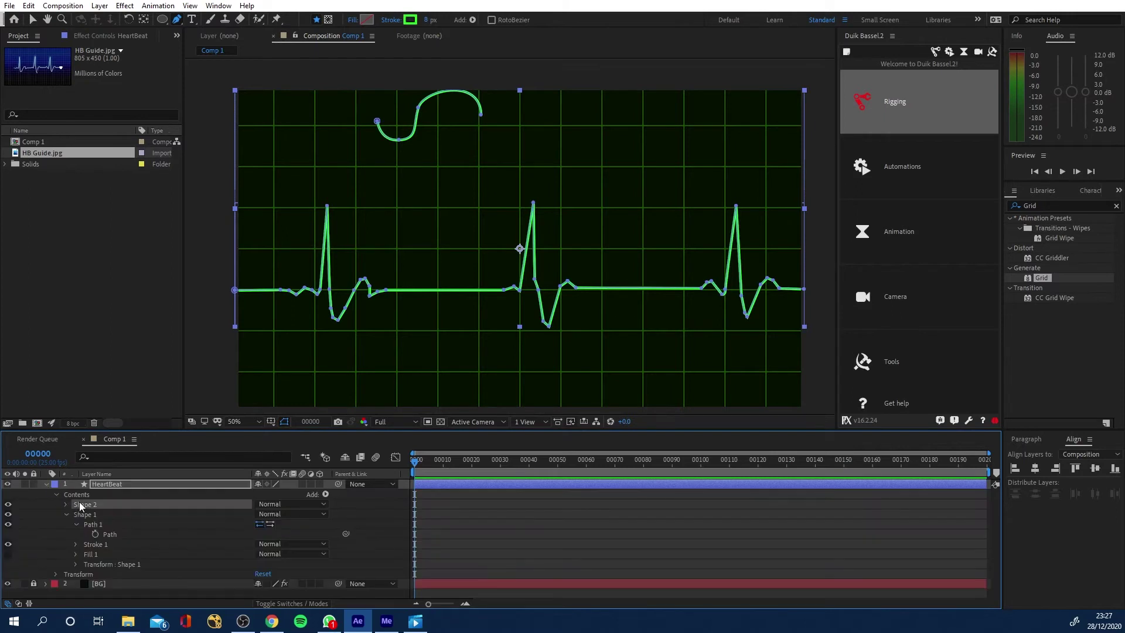
pyautogui.press('Delete')
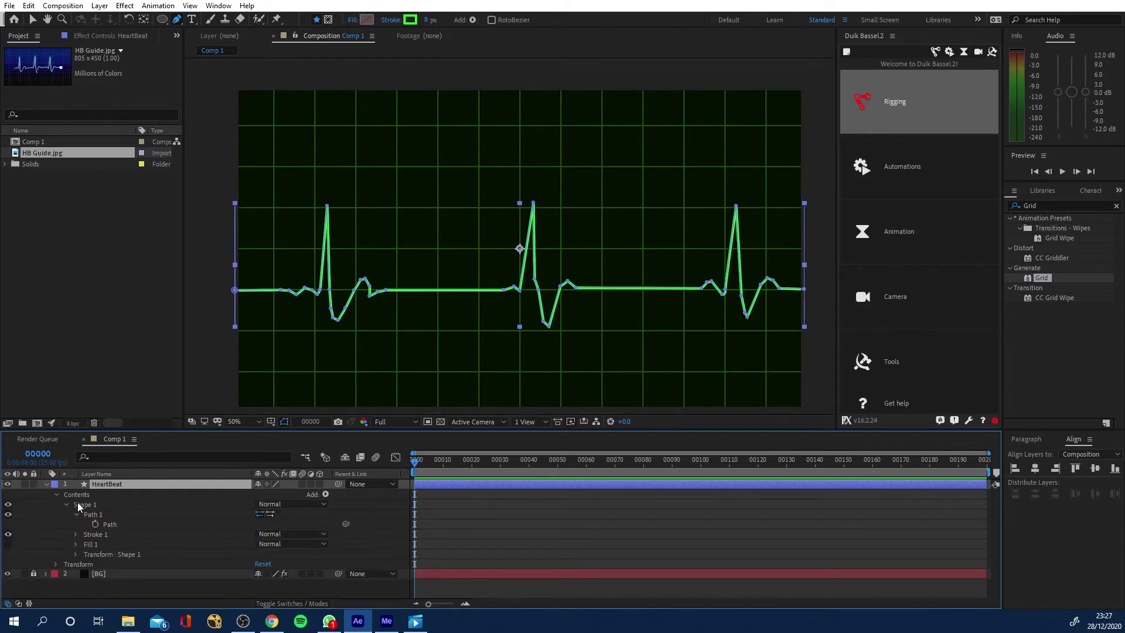
# Add a Trim Paths operation to the HeartBeat shape and show its settings.
pyautogui.click(46, 484)
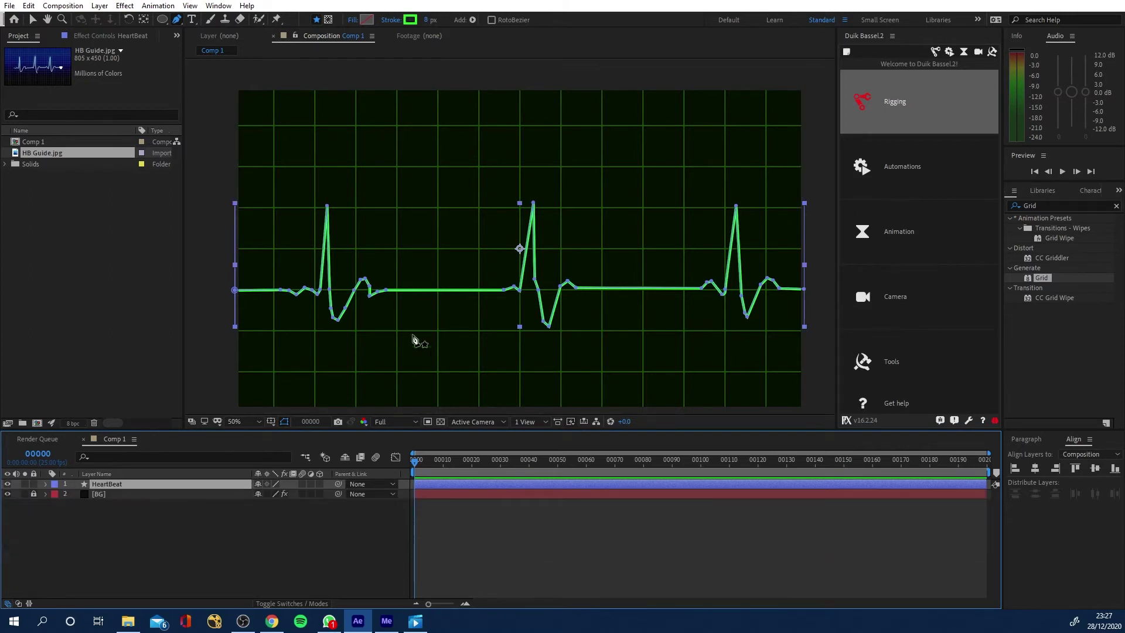
pyautogui.click(45, 486)
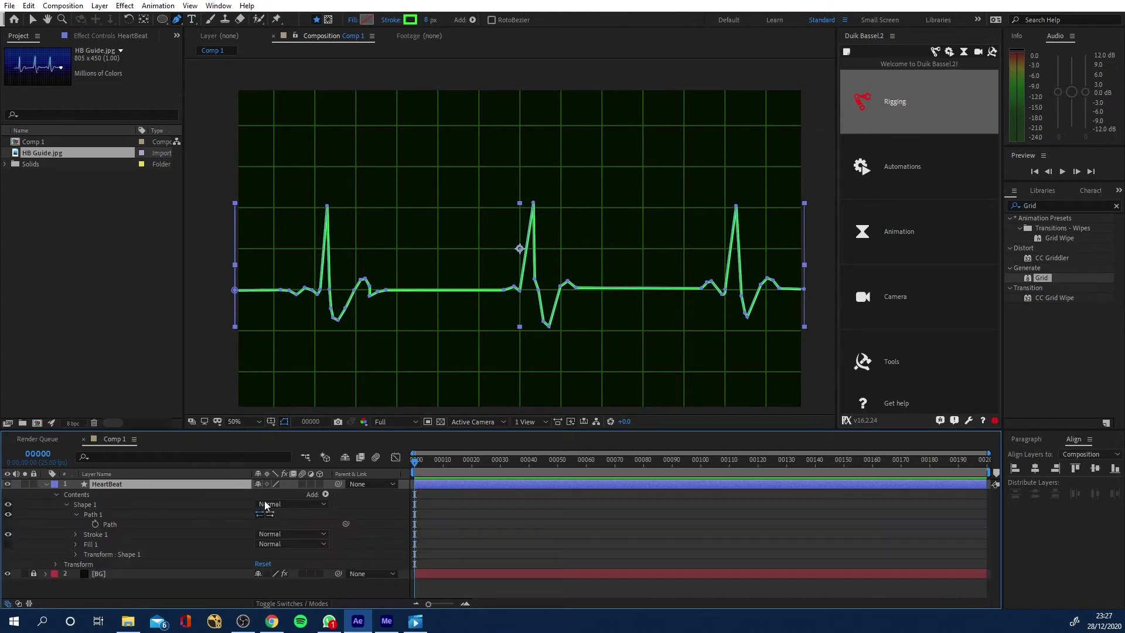
pyautogui.click(325, 494)
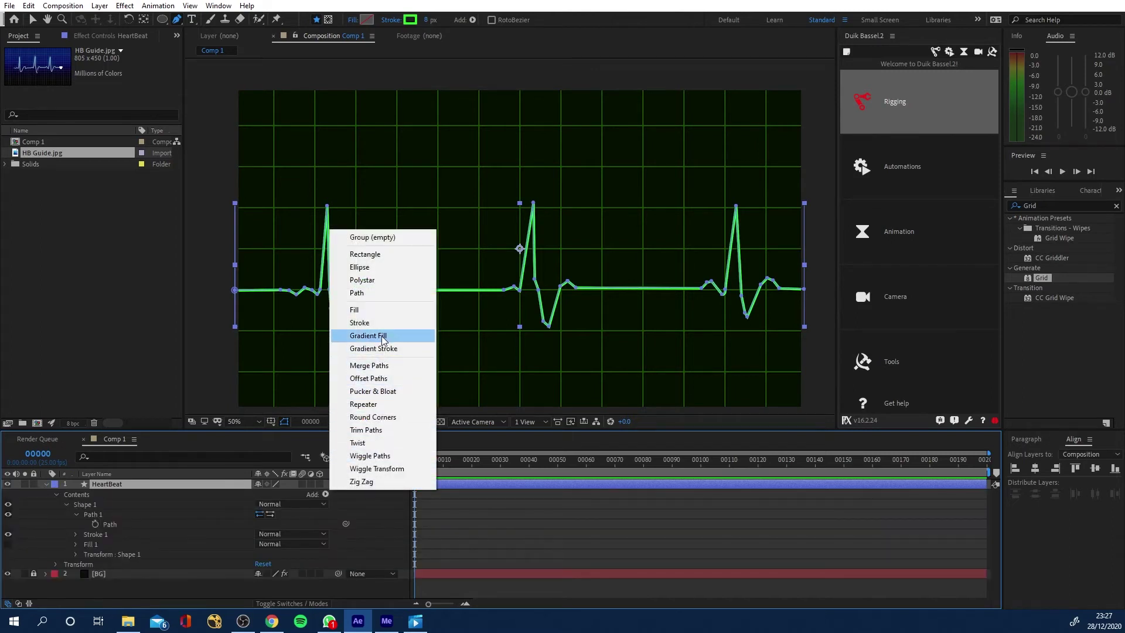
pyautogui.click(378, 429)
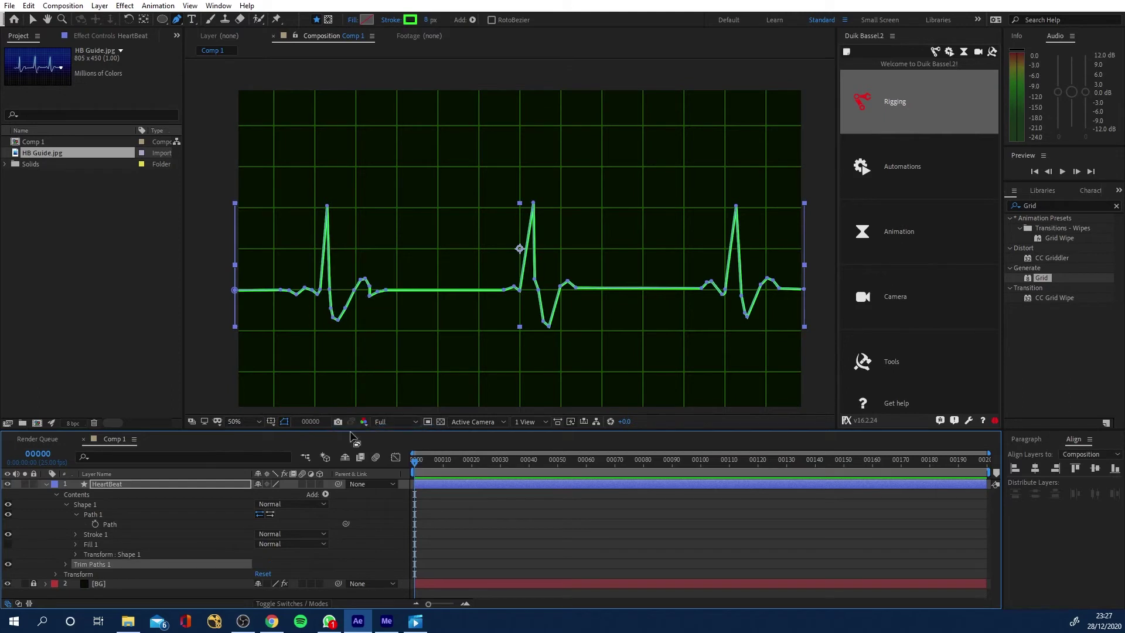
pyautogui.click(65, 565)
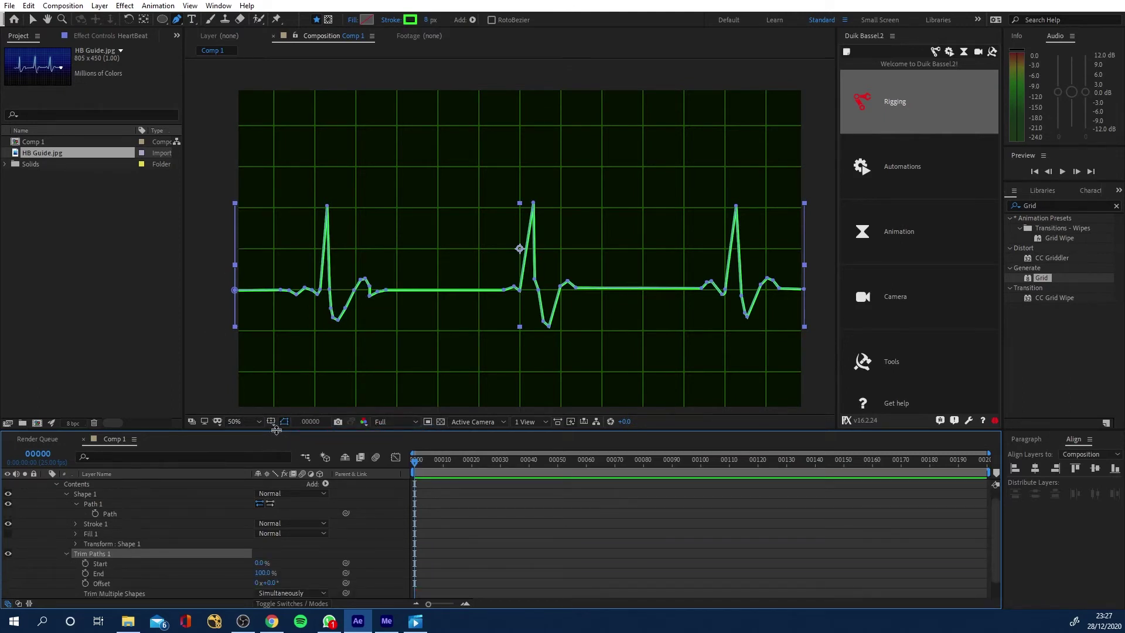
# Set Trim Paths Start to 20% and begin entering the End value.
pyautogui.moveTo(275, 432); pyautogui.dragTo(285, 365)
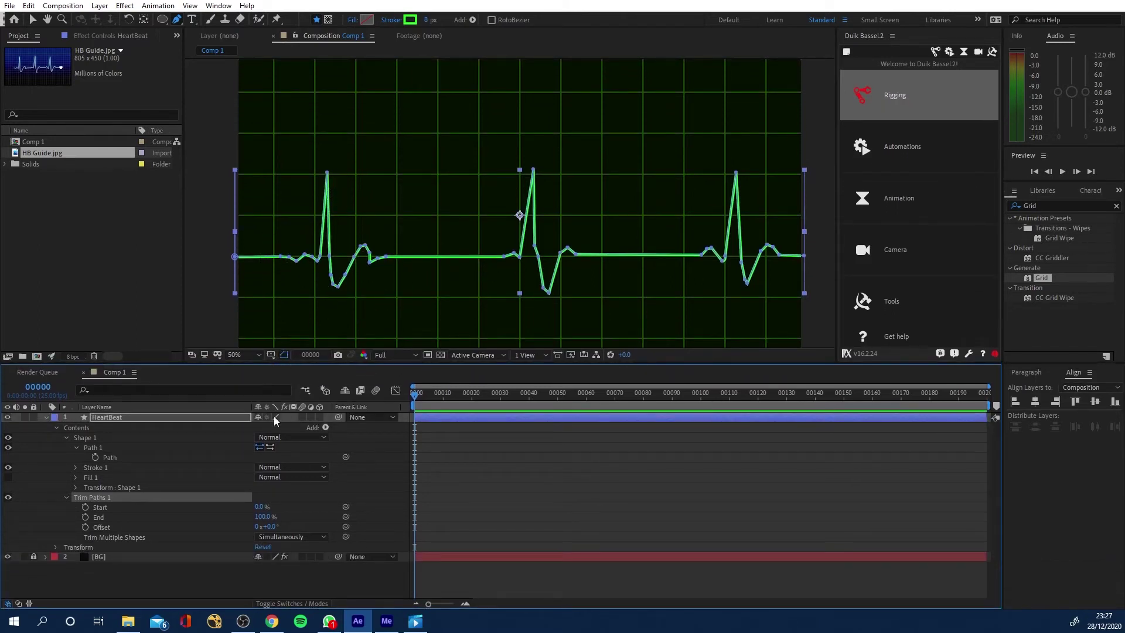
pyautogui.click(284, 356)
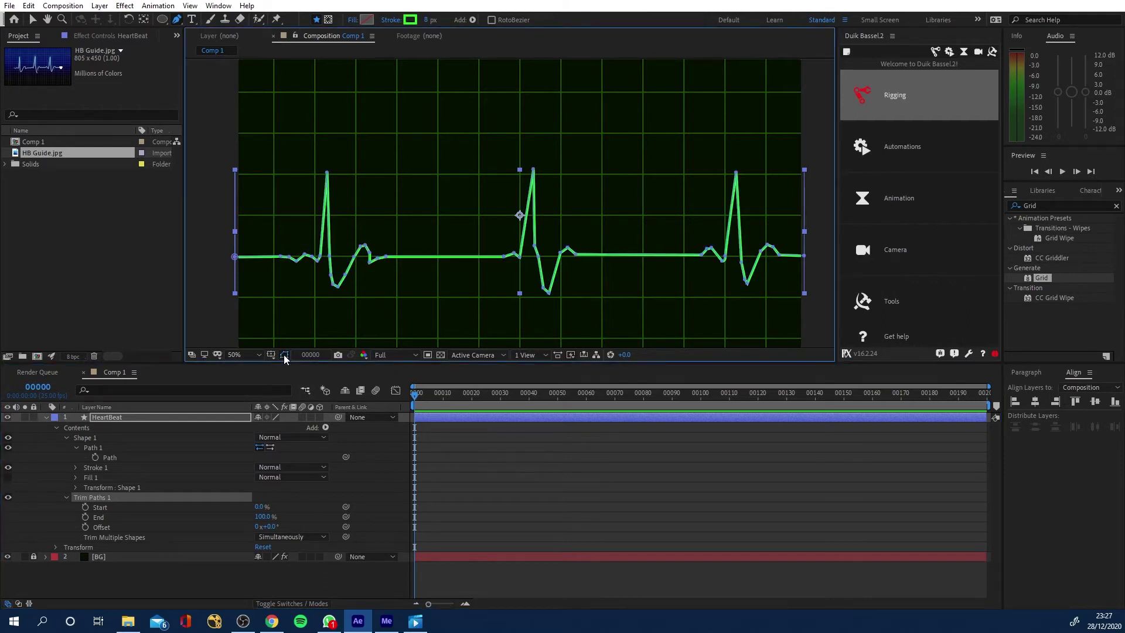
pyautogui.moveTo(261, 517); pyautogui.dragTo(230, 520)
pyautogui.click(260, 517)
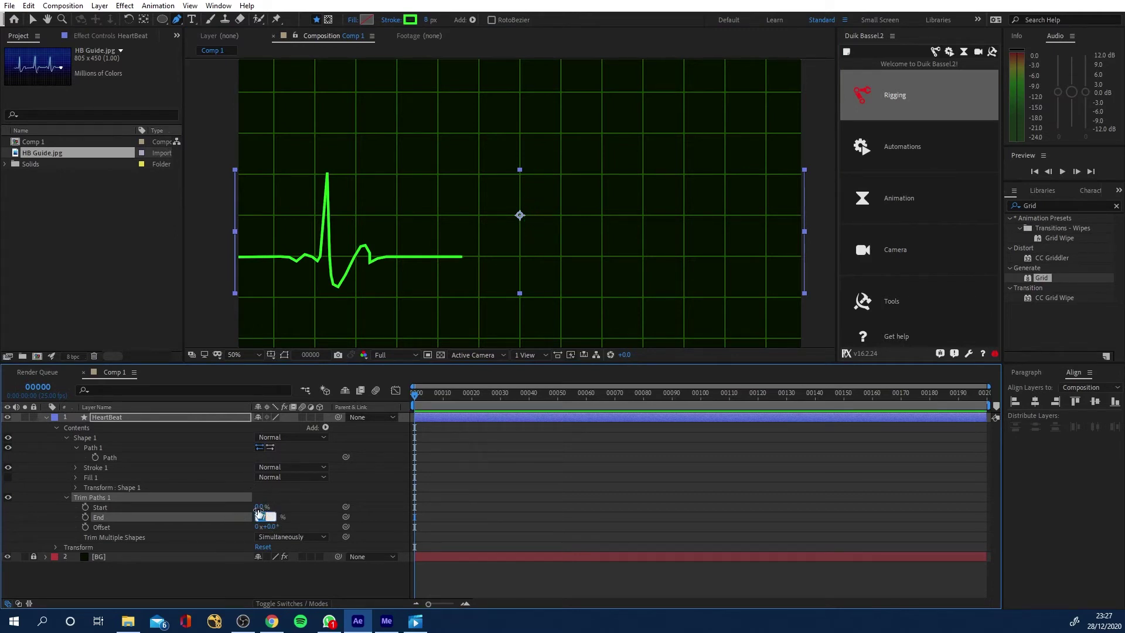
pyautogui.click(266, 508)
pyautogui.write('20')
pyautogui.press('Return')
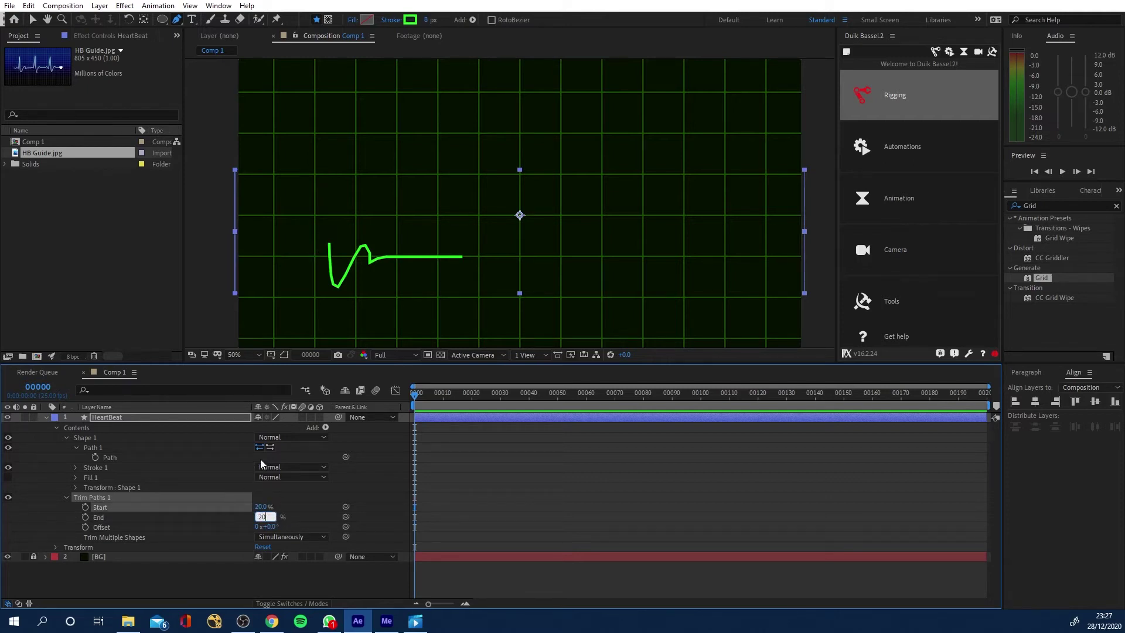
# Set Trim Paths End to 40% and test sliding the Offset along the line.
pyautogui.write('40')
pyautogui.click(197, 592)
pyautogui.moveTo(271, 526); pyautogui.dragTo(364, 529)
pyautogui.moveTo(276, 527)
pyautogui.mouseDown()
pyautogui.moveTo(484, 515)
pyautogui.moveTo(369, 518)
pyautogui.mouseUp()
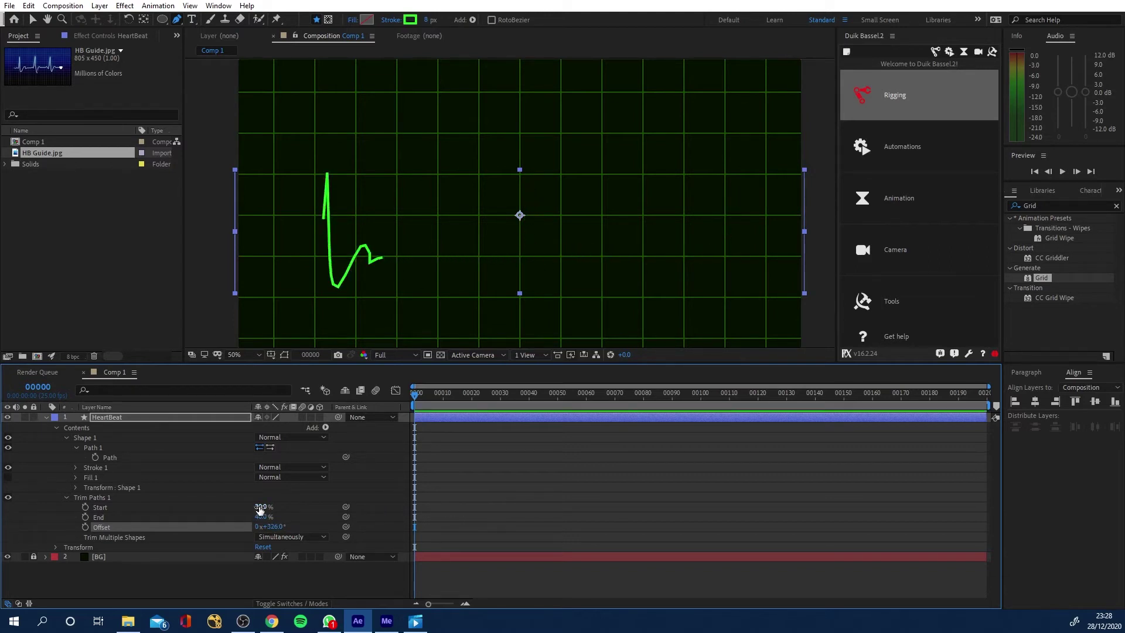
pyautogui.moveTo(270, 527); pyautogui.dragTo(208, 534)
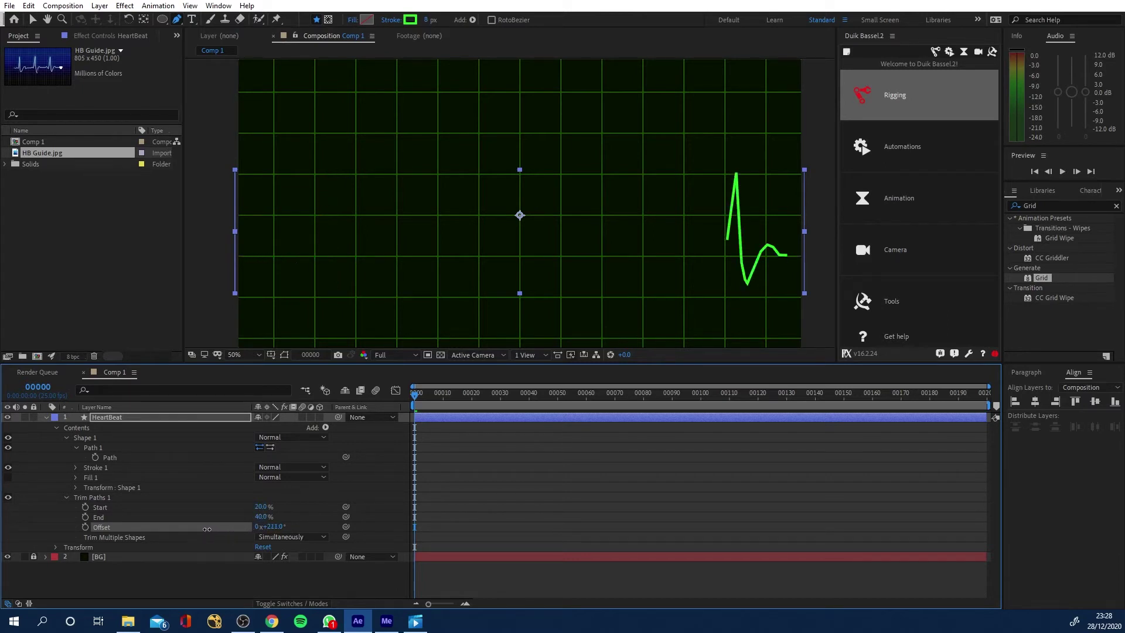
# Add the expression time*50 to Trim Paths Offset and preview the motion.
pyautogui.keyDown('alt'); pyautogui.click(82, 526); pyautogui.keyUp('alt')
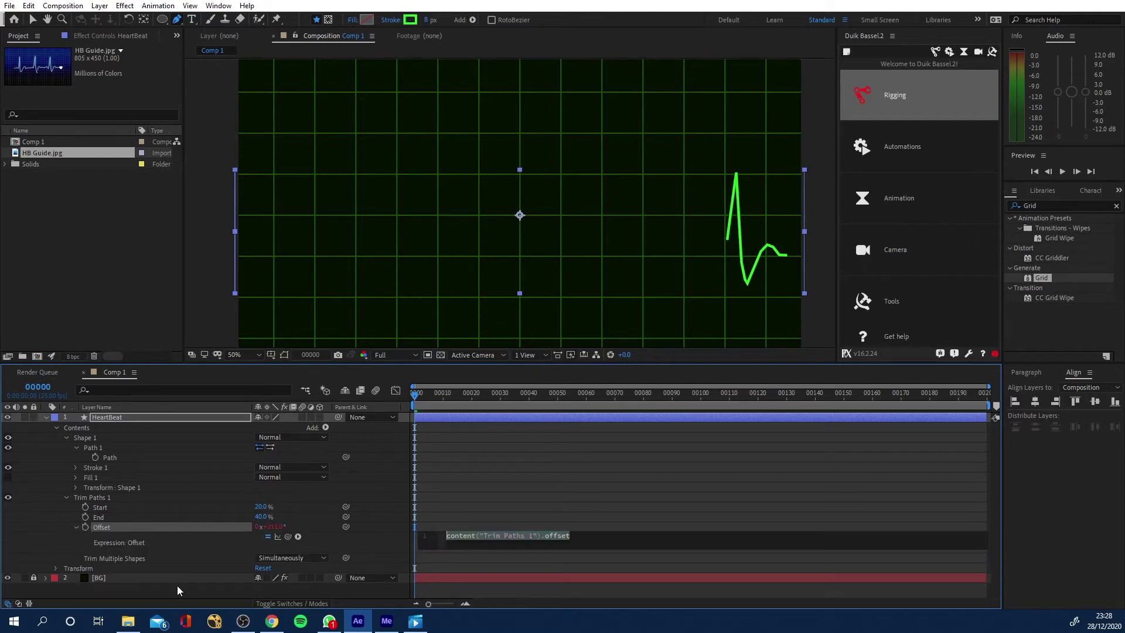
pyautogui.write('time')
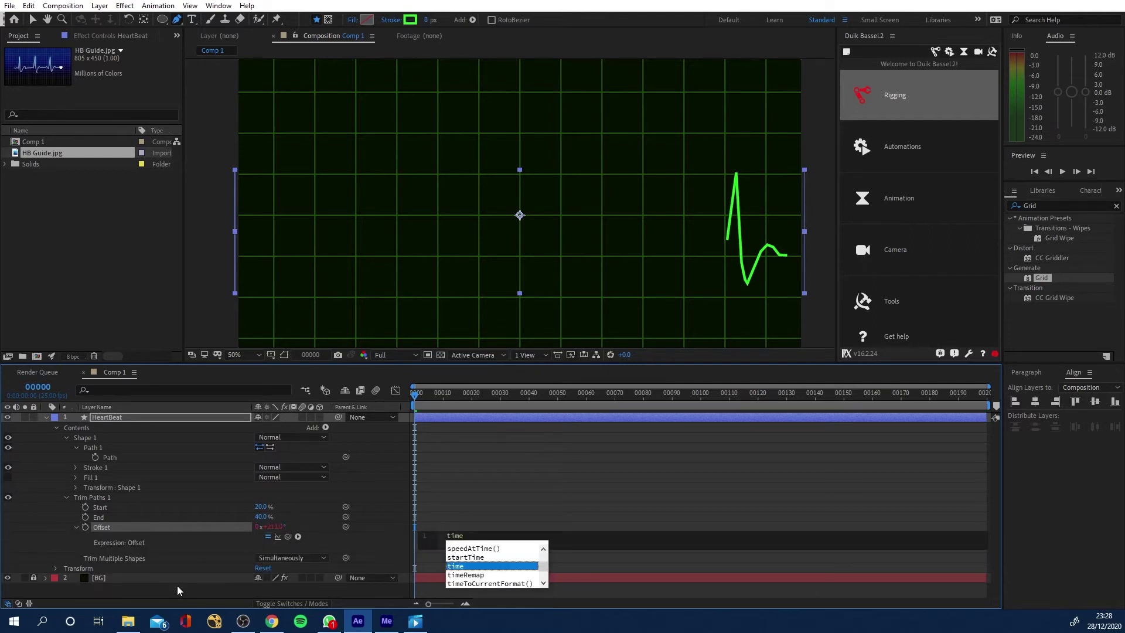
pyautogui.write('*')
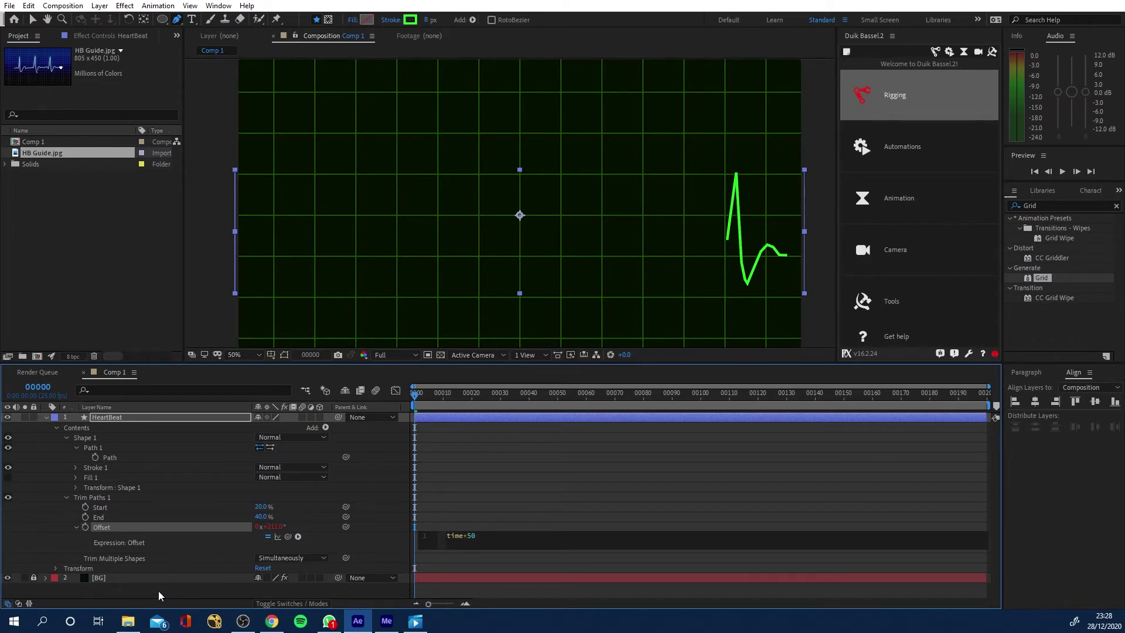
pyautogui.click(158, 590)
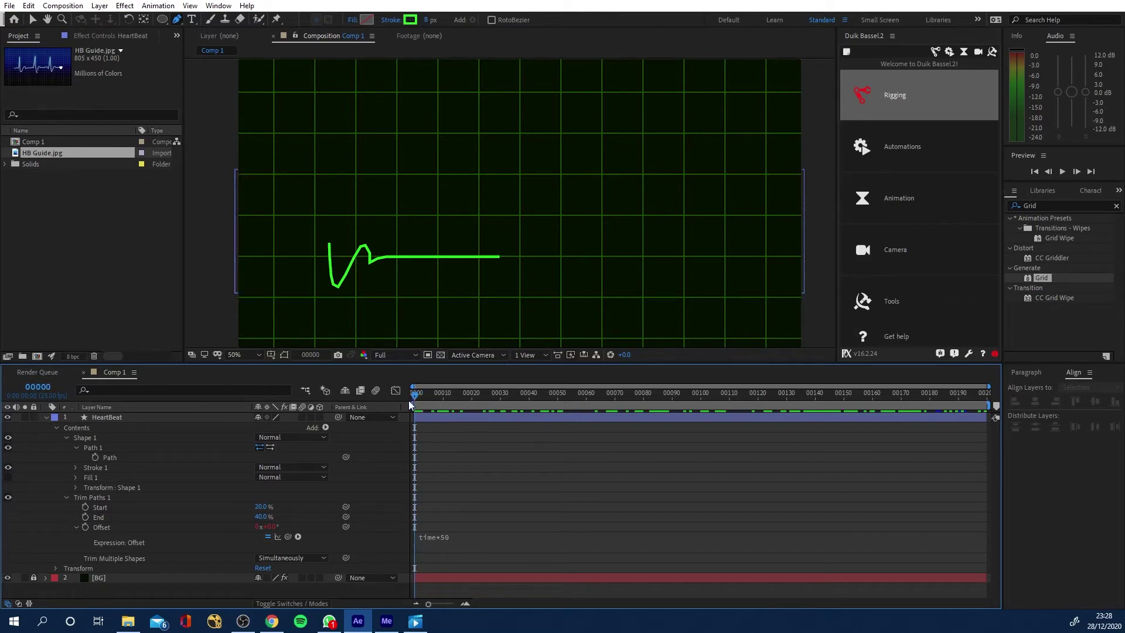
pyautogui.press('space')
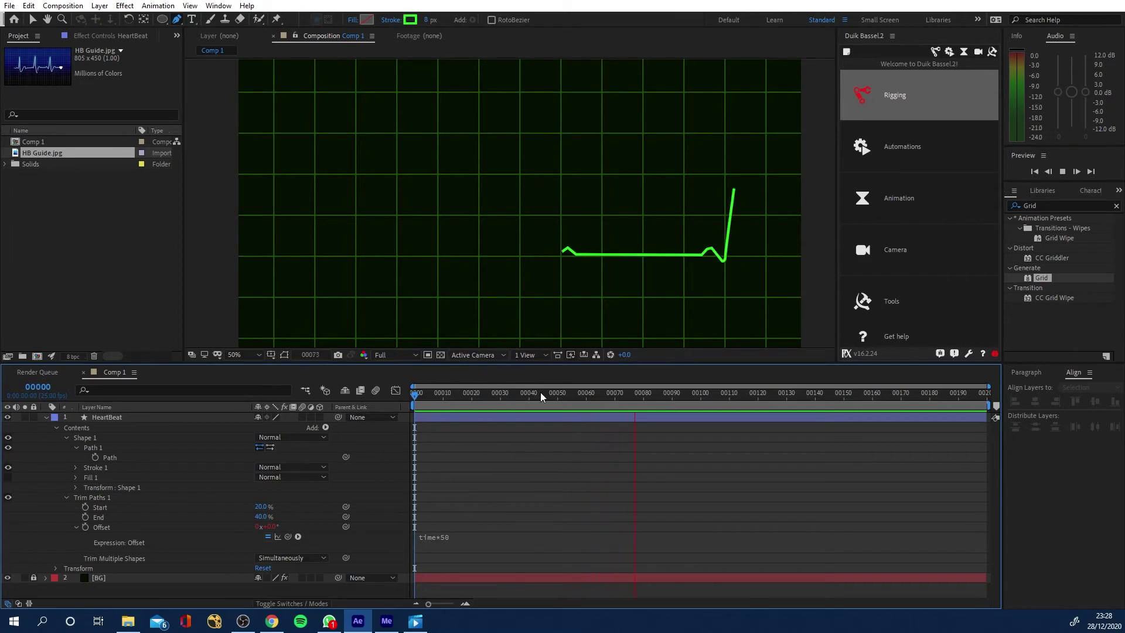
pyautogui.click(448, 539)
# Change the Offset expression to time*100 and preview from the start.
pyautogui.click(458, 481)
pyautogui.press('Delete')
pyautogui.write('100')
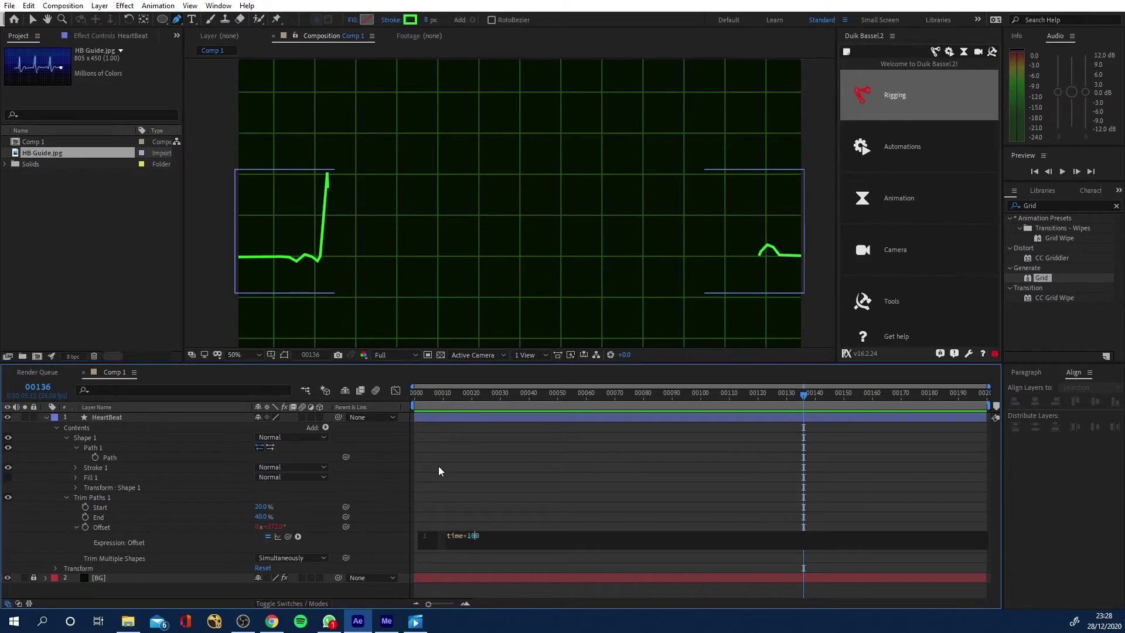
pyautogui.click(347, 597)
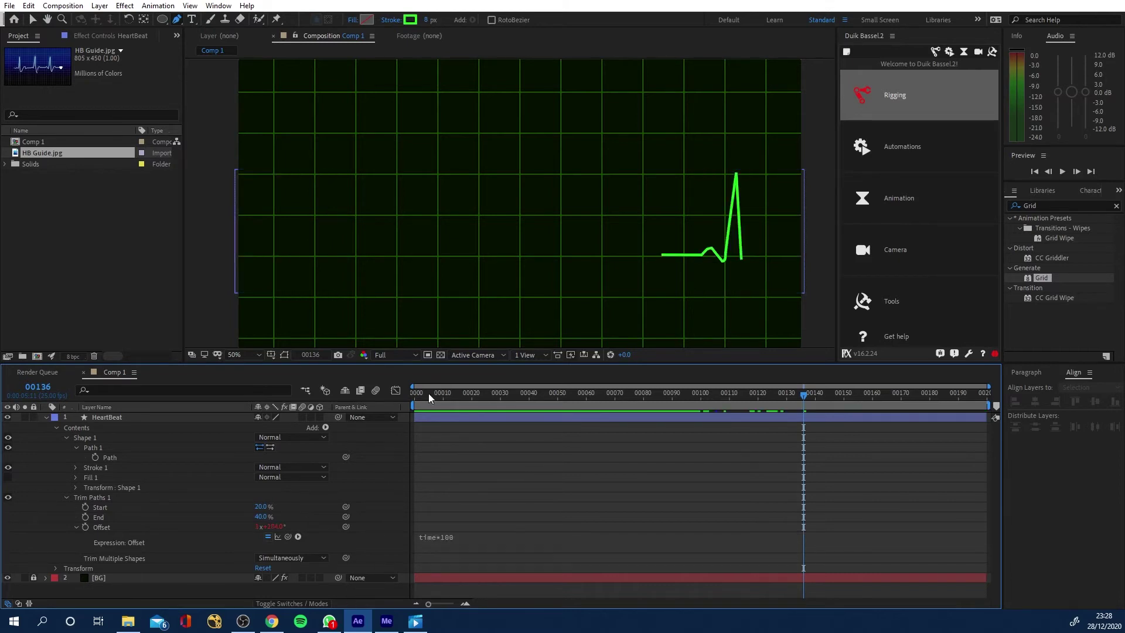
pyautogui.moveTo(427, 393); pyautogui.dragTo(406, 395)
pyautogui.press('space')
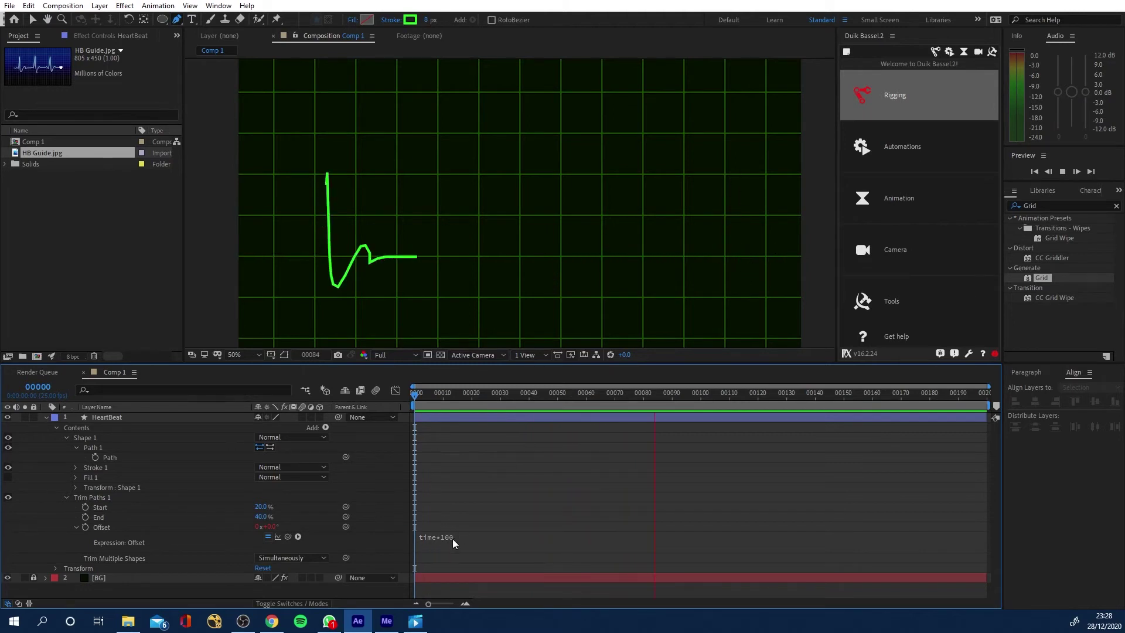
pyautogui.press('space')
# Set the heartbeat stroke width to 6 px, then to 4 px on Shape 1.
pyautogui.click(426, 22)
pyautogui.write('6')
pyautogui.press('Return')
pyautogui.click(87, 437)
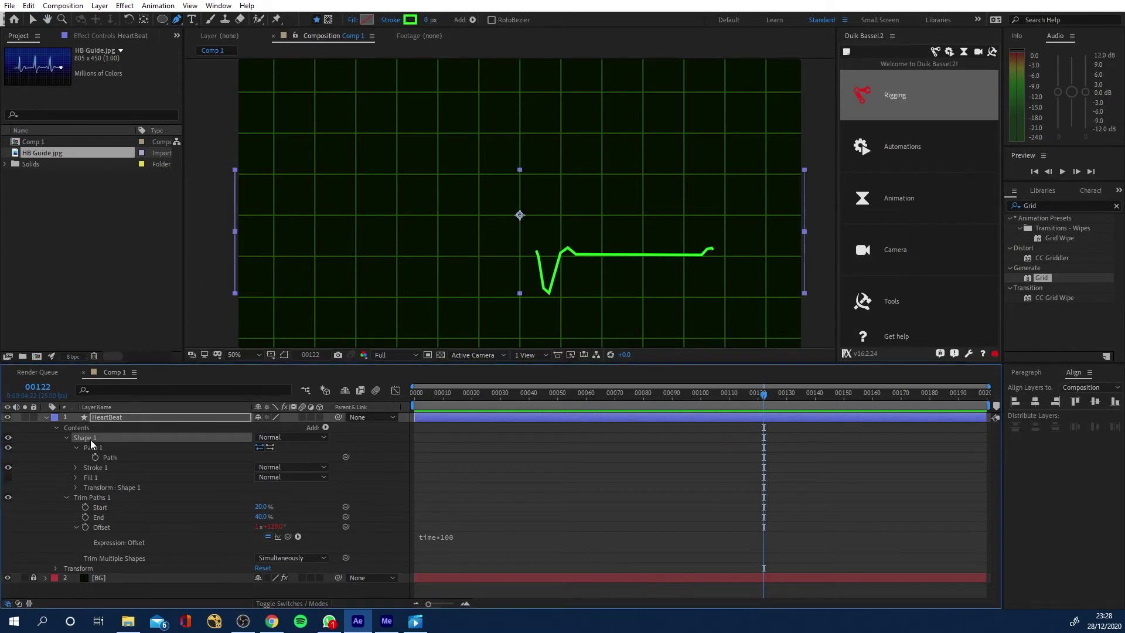
pyautogui.click(429, 21)
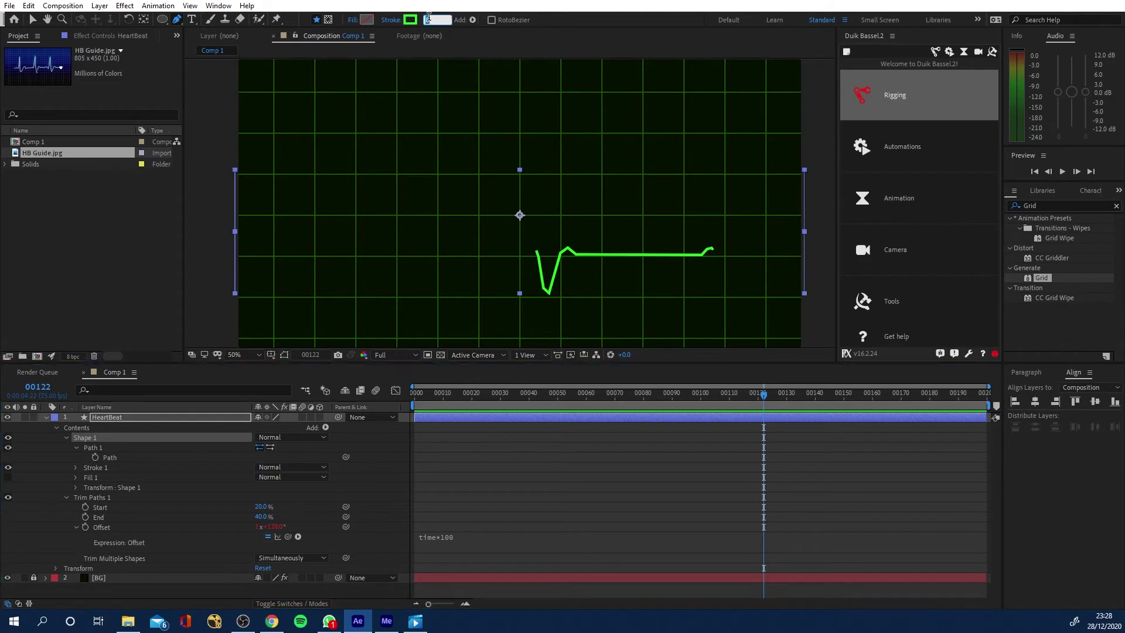
pyautogui.write('4')
pyautogui.press('Return')
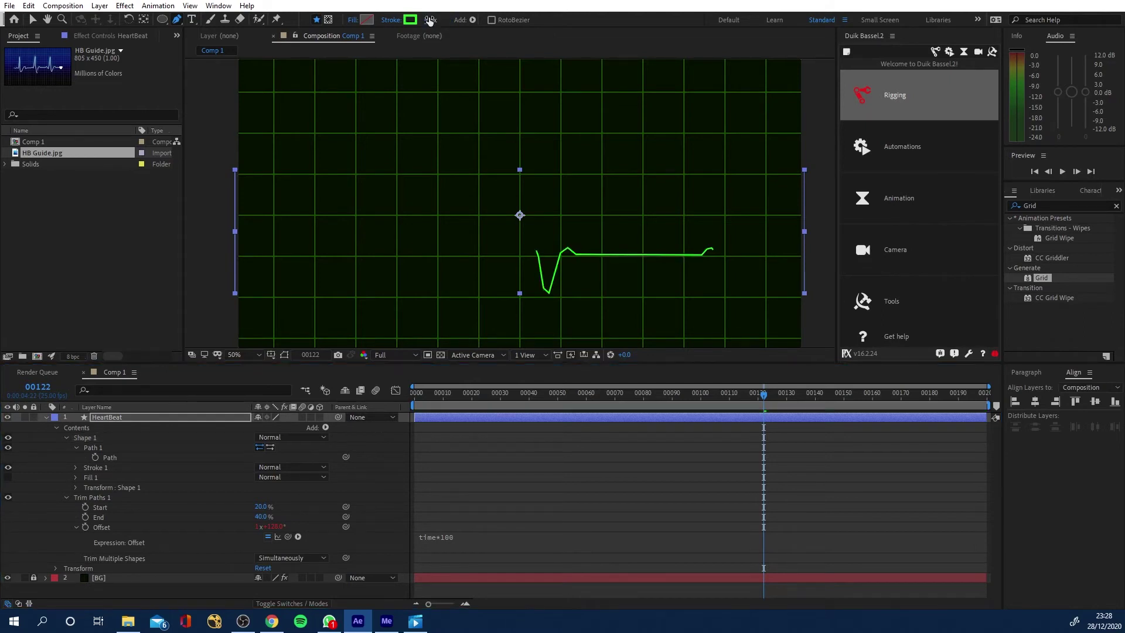
pyautogui.moveTo(466, 396)
pyautogui.mouseDown()
pyautogui.moveTo(487, 401)
pyautogui.moveTo(461, 406)
pyautogui.mouseUp()
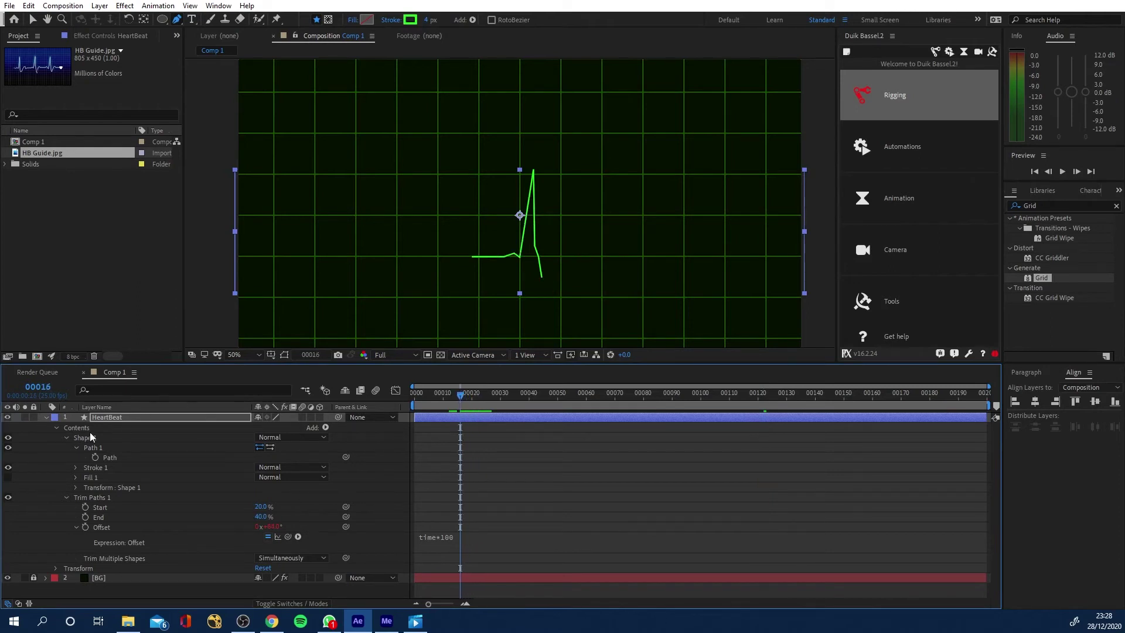
# Set Stroke 1 Taper Start Length to 100% and preview the tapered line.
pyautogui.click(46, 417)
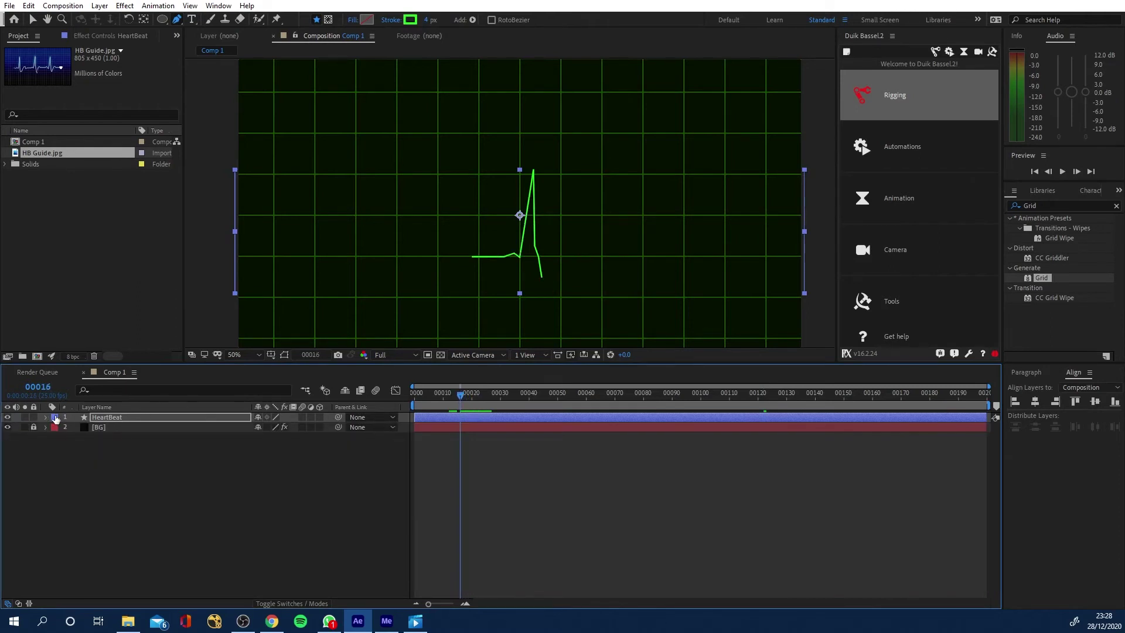
pyautogui.click(46, 418)
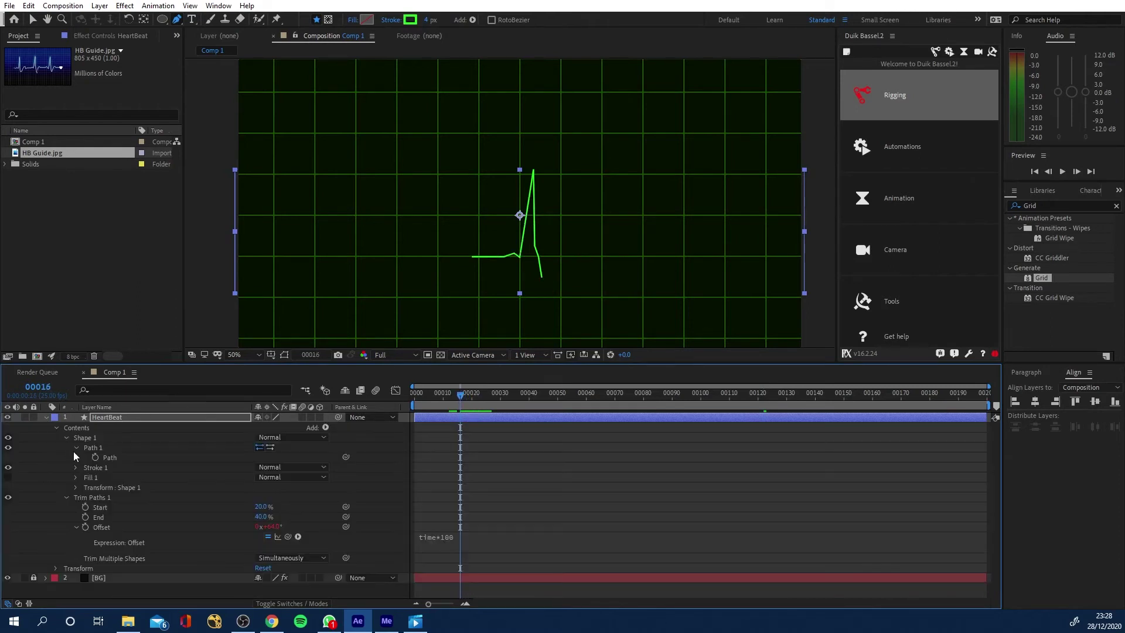
pyautogui.click(67, 498)
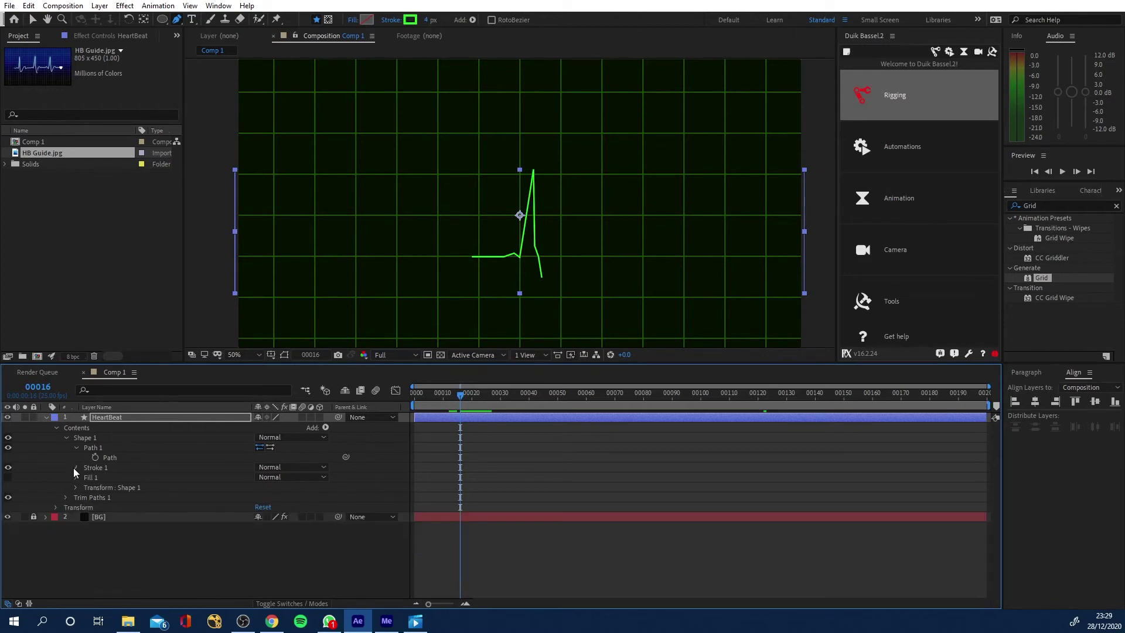
pyautogui.click(73, 468)
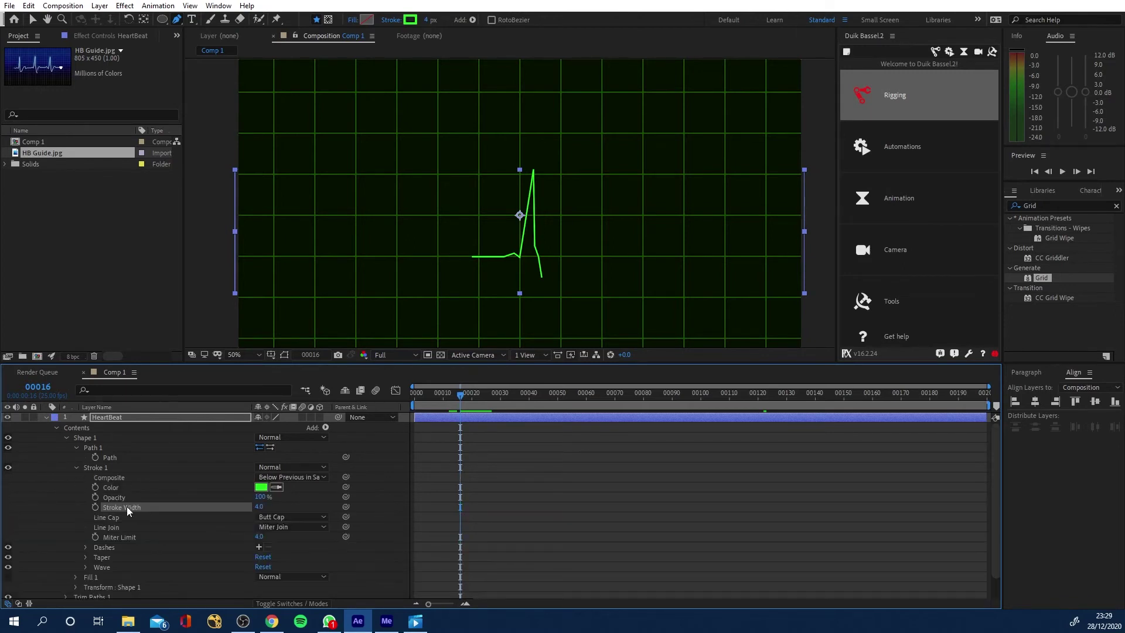
pyautogui.click(85, 557)
pyautogui.moveTo(257, 554)
pyautogui.mouseDown()
pyautogui.moveTo(242, 559)
pyautogui.moveTo(269, 543)
pyautogui.moveTo(459, 502)
pyautogui.mouseUp()
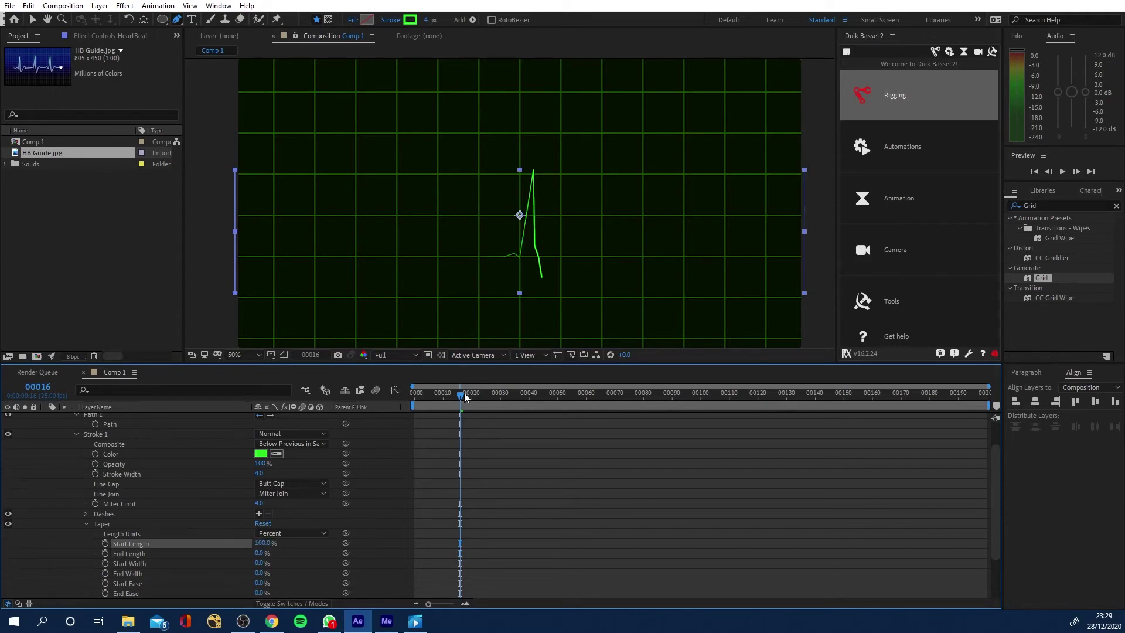
pyautogui.moveTo(465, 397)
pyautogui.mouseDown()
pyautogui.moveTo(550, 389)
pyautogui.moveTo(481, 386)
pyautogui.moveTo(609, 391)
pyautogui.moveTo(463, 394)
pyautogui.mouseUp()
# Duplicate the HeartBeat layer with Ctrl+D and rename the copy 'DOT'.
pyautogui.scroll(2, 93, 477)
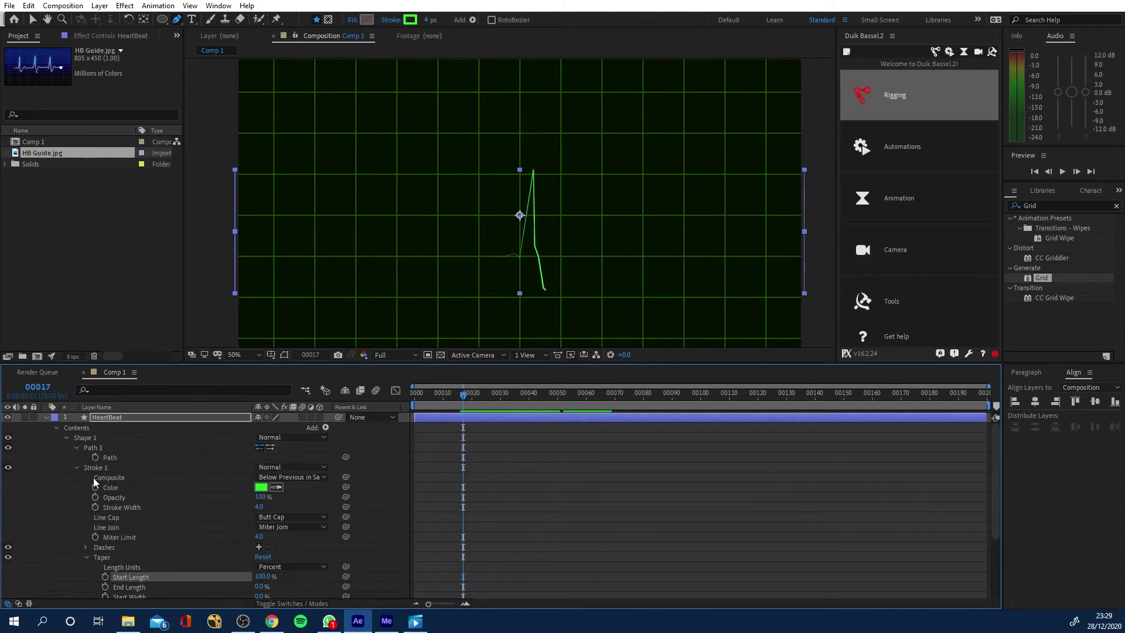
pyautogui.click(46, 417)
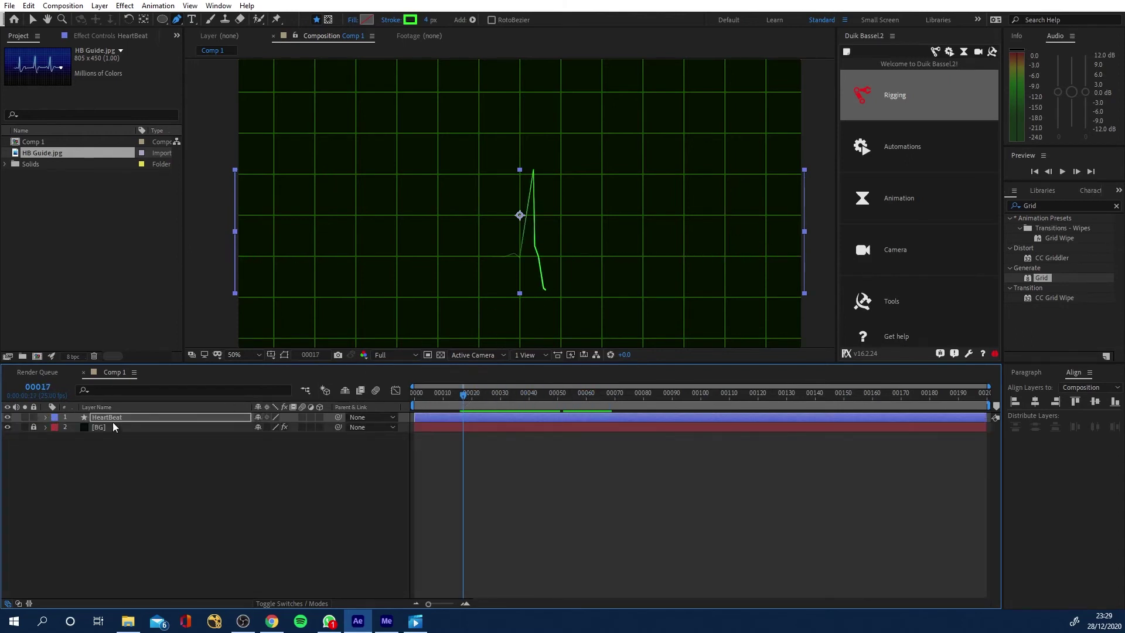
pyautogui.hotkey('ctrl', 'd')
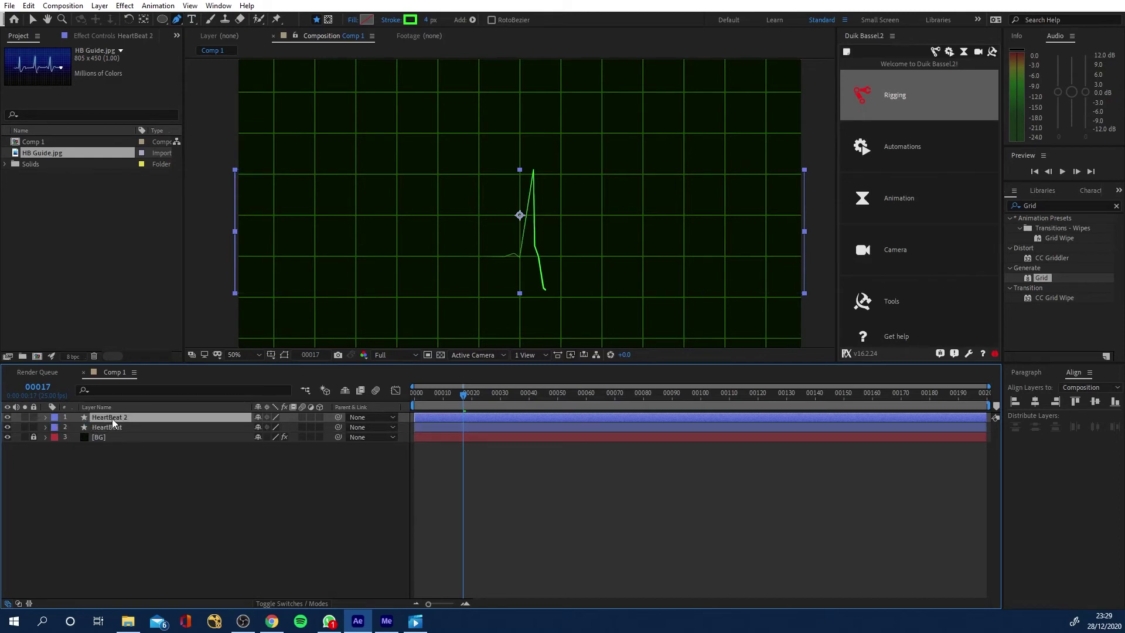
pyautogui.rightClick(112, 418)
pyautogui.click(128, 396)
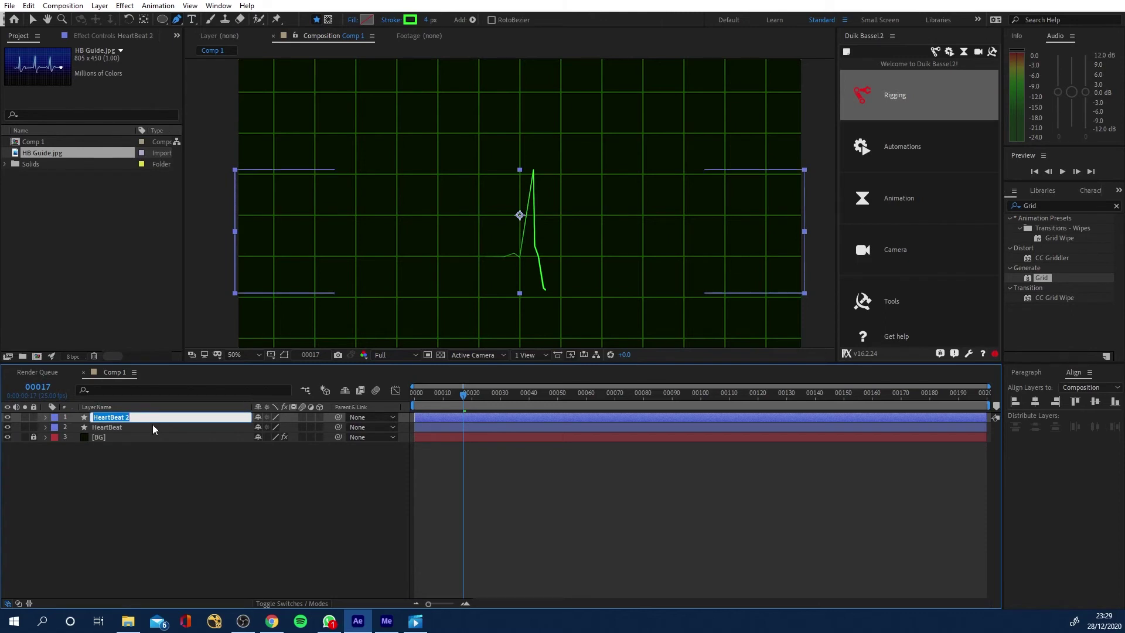
pyautogui.write('DOT')
pyautogui.click(117, 478)
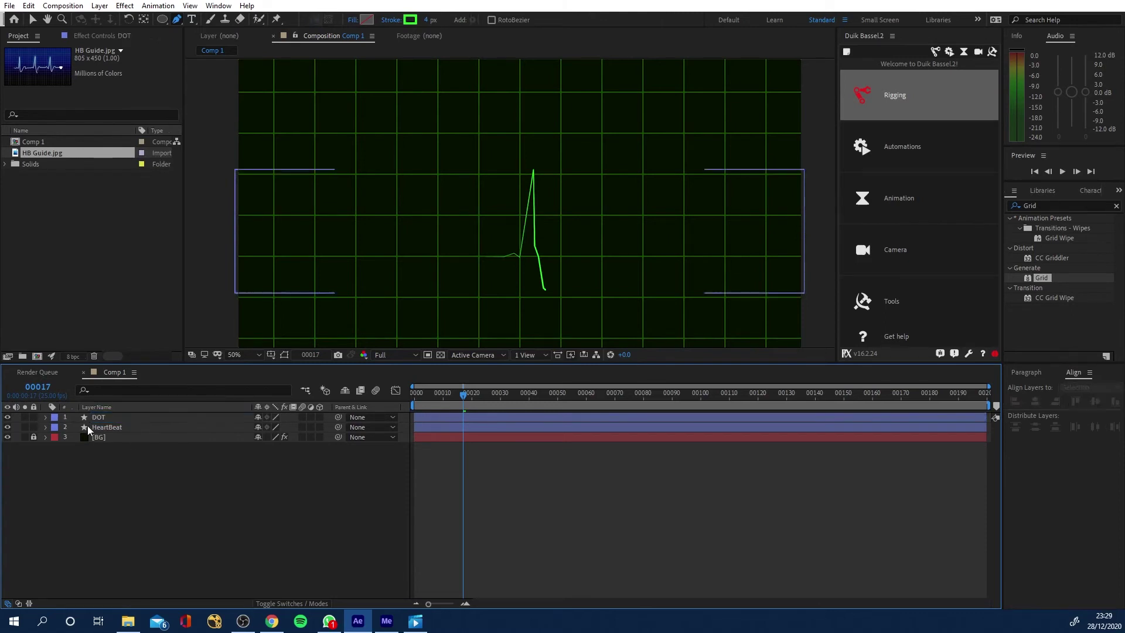
# Expand the DOT layer and turn on its Solo switch.
pyautogui.click(45, 417)
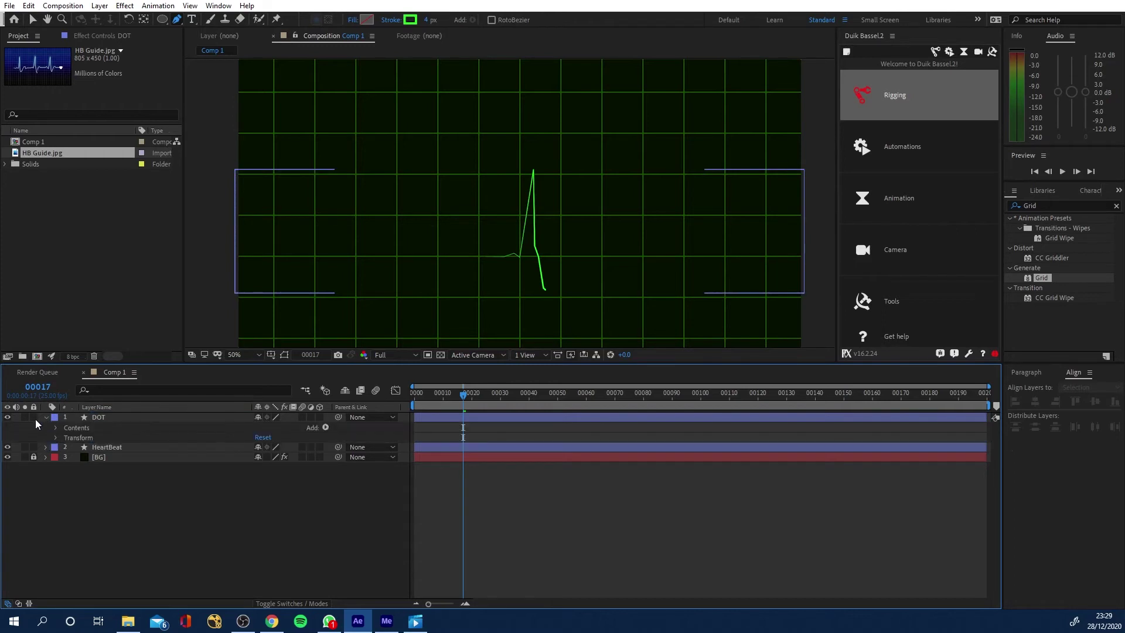
pyautogui.click(25, 416)
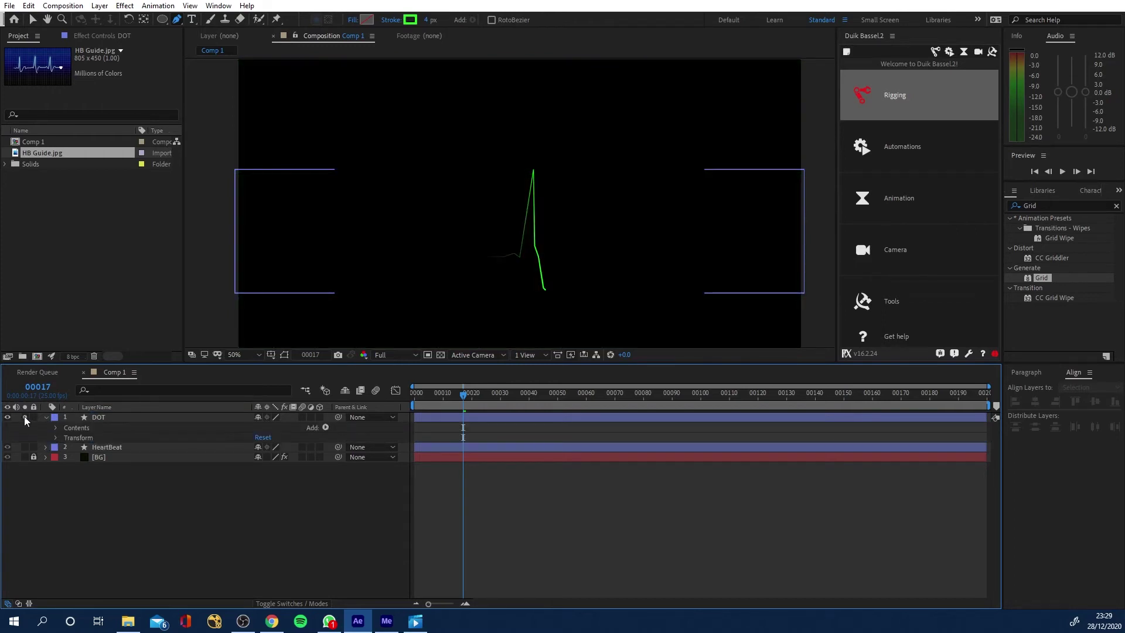
pyautogui.click(24, 417)
pyautogui.click(24, 416)
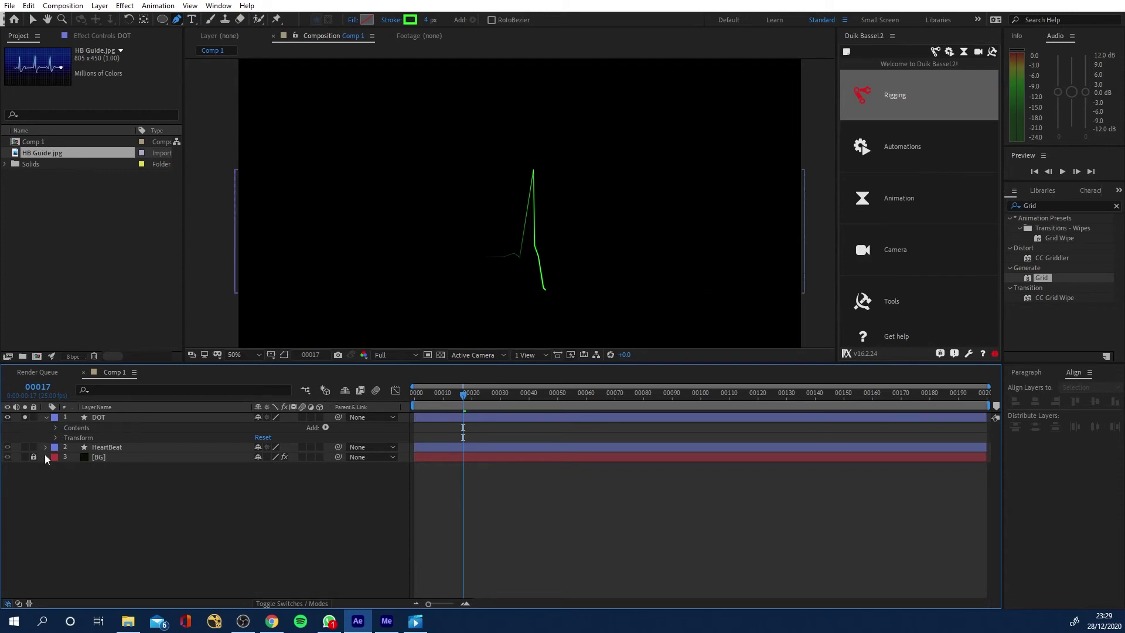
# Set the DOT layer's Trim Paths Start to 39%.
pyautogui.click(56, 429)
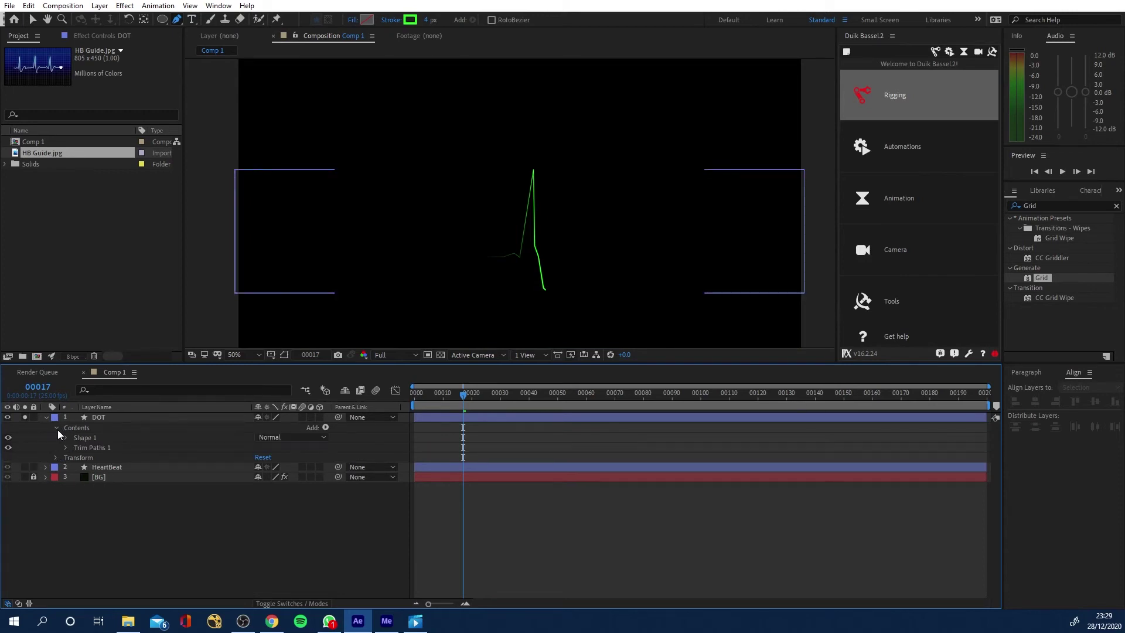
pyautogui.click(66, 437)
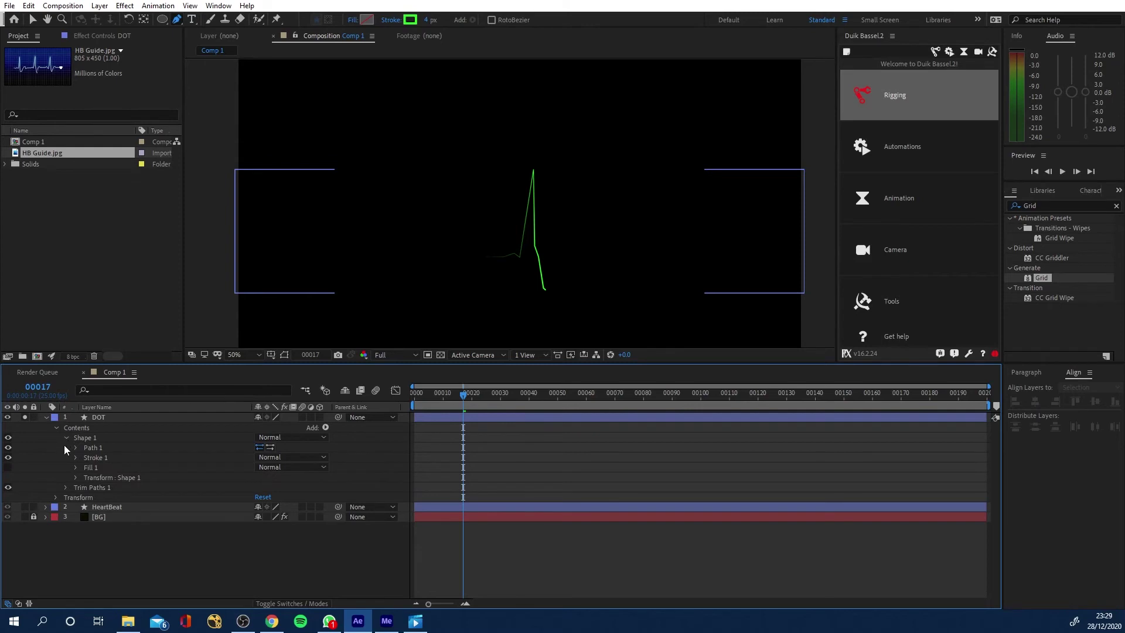
pyautogui.click(66, 488)
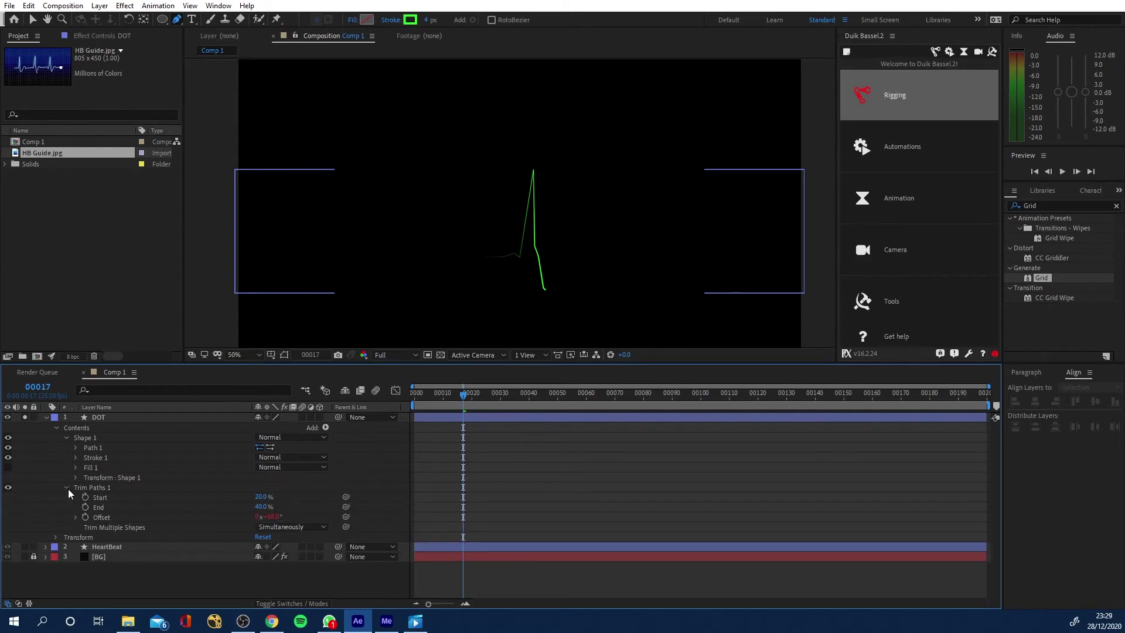
pyautogui.moveTo(261, 497); pyautogui.dragTo(265, 497)
pyautogui.click(266, 497)
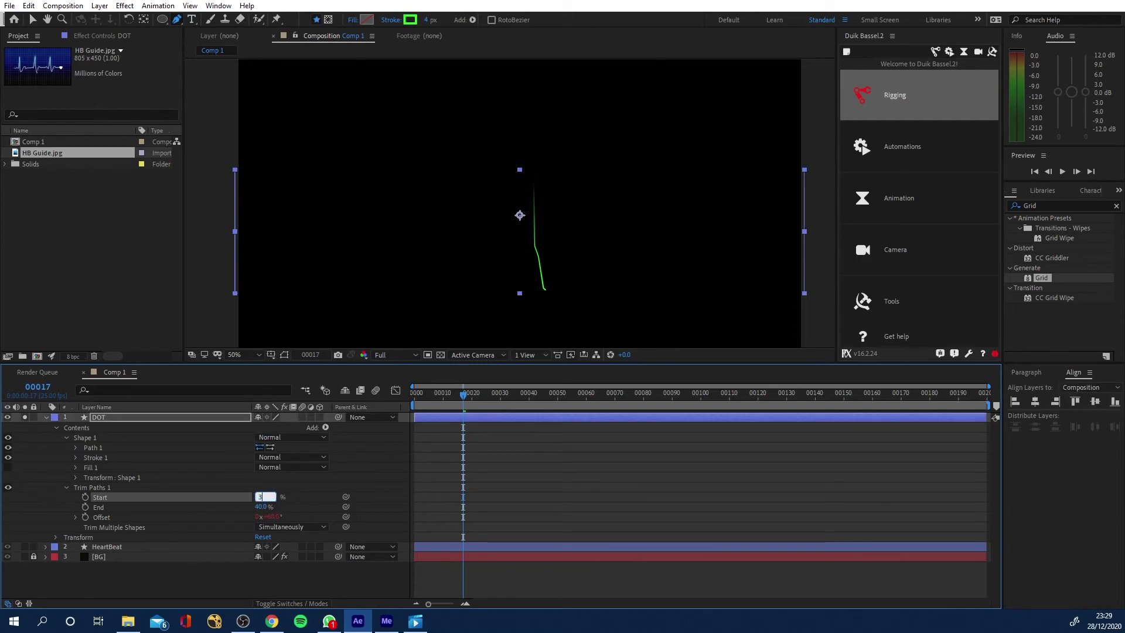
pyautogui.write('39')
pyautogui.click(225, 586)
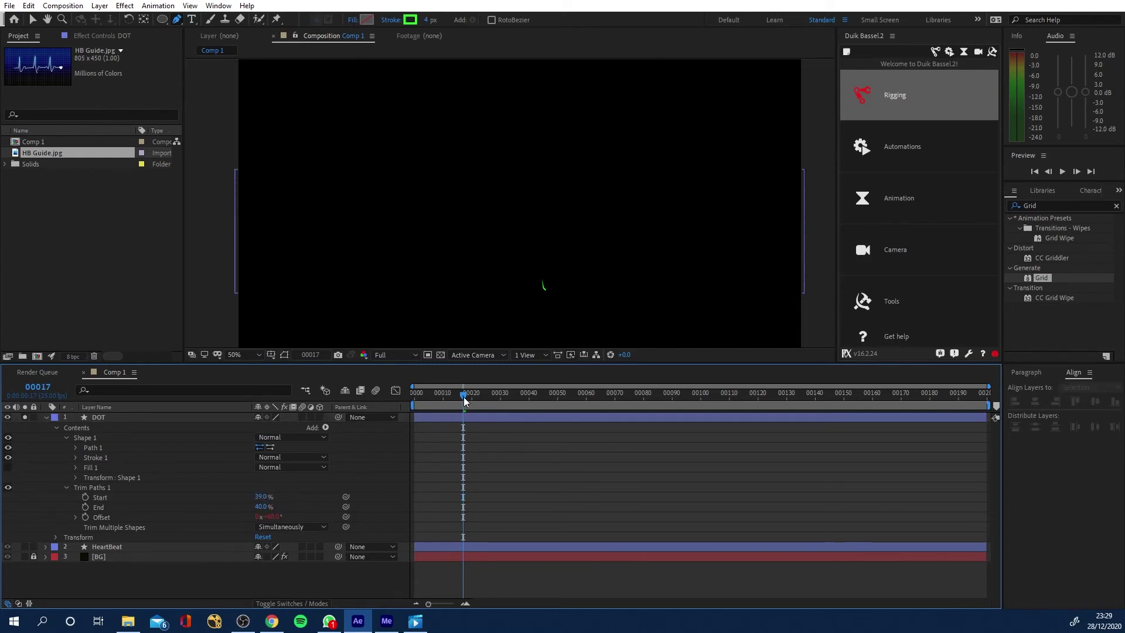
pyautogui.moveTo(464, 396)
pyautogui.mouseDown()
pyautogui.moveTo(515, 400)
pyautogui.moveTo(464, 403)
pyautogui.mouseUp()
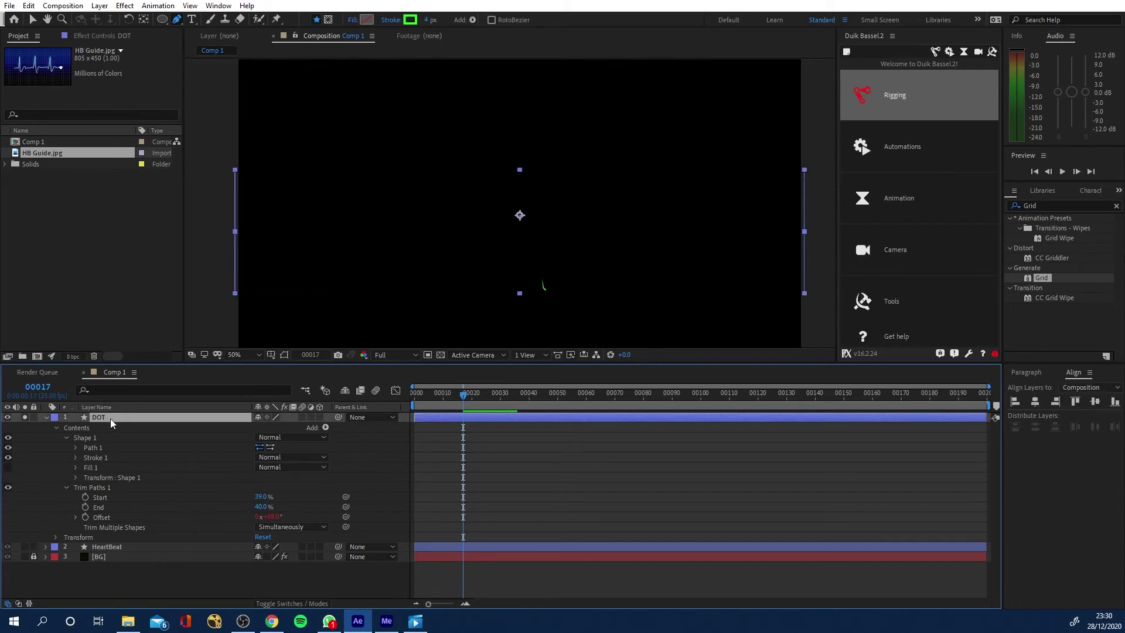
# Turn off Solo on DOT and toggle its visibility to compare with the composition.
pyautogui.click(24, 416)
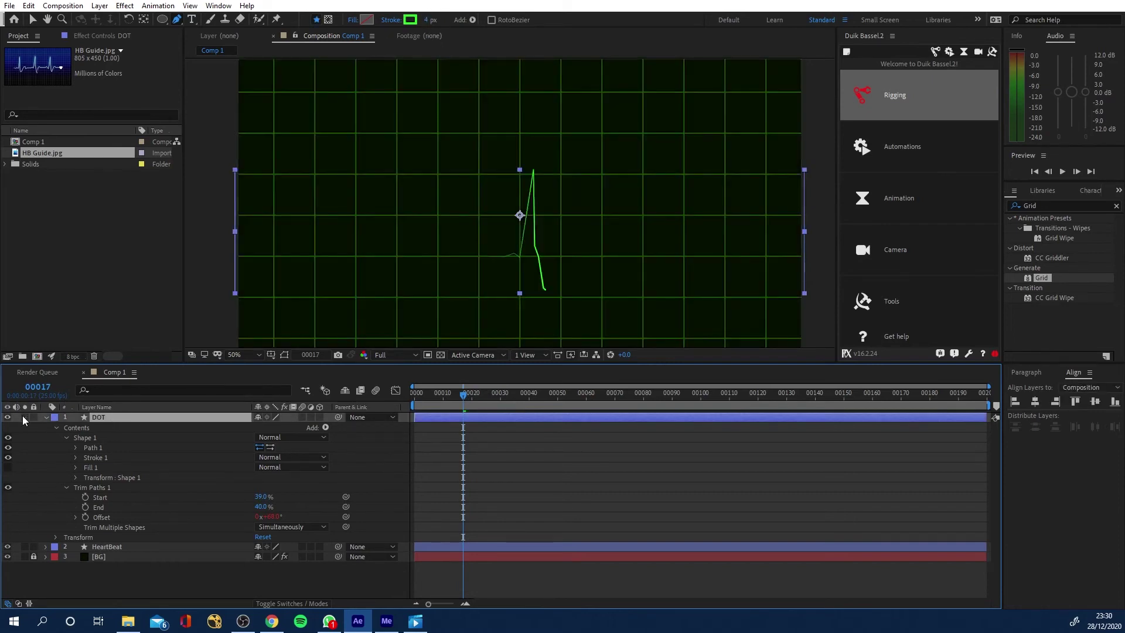
pyautogui.click(7, 418)
pyautogui.click(7, 418)
pyautogui.click(7, 418)
pyautogui.click(7, 418)
pyautogui.click(7, 418)
pyautogui.click(7, 417)
pyautogui.click(25, 418)
pyautogui.click(25, 417)
# Set the DOT layer's stroke width to 15 px and compare it on and off.
pyautogui.click(431, 20)
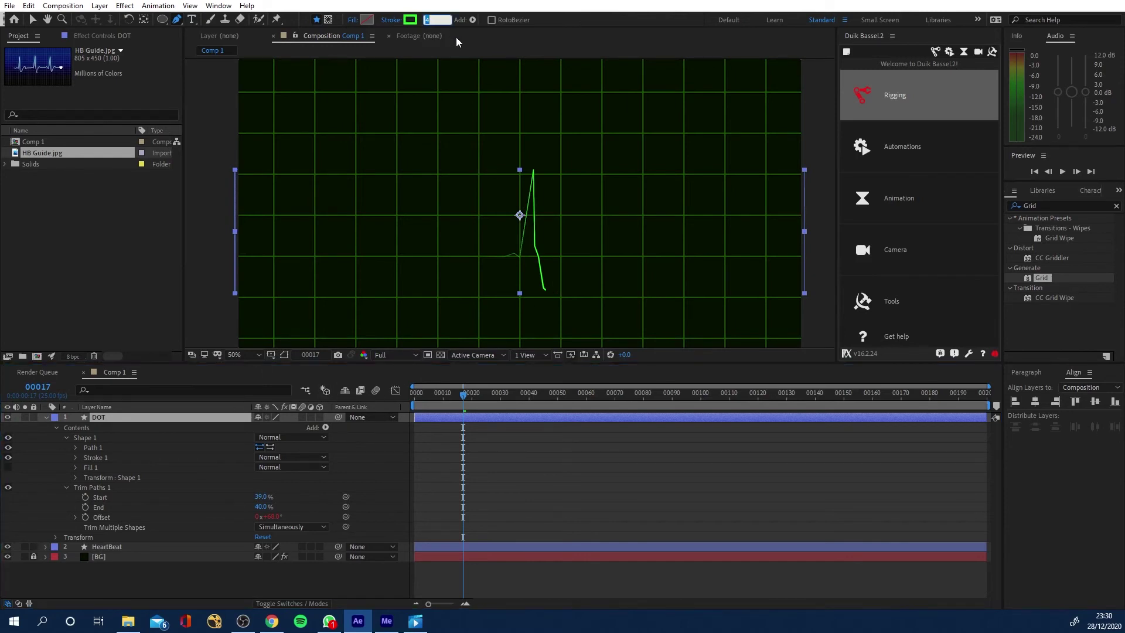
pyautogui.write('15')
pyautogui.press('Return')
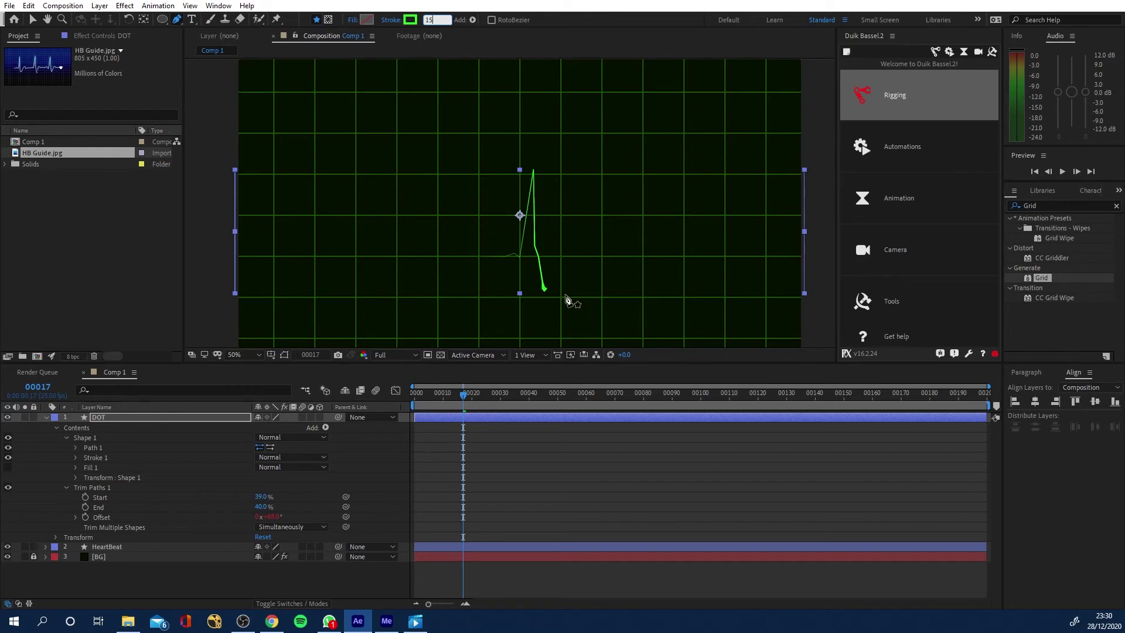
pyautogui.click(141, 563)
pyautogui.click(8, 418)
pyautogui.click(8, 418)
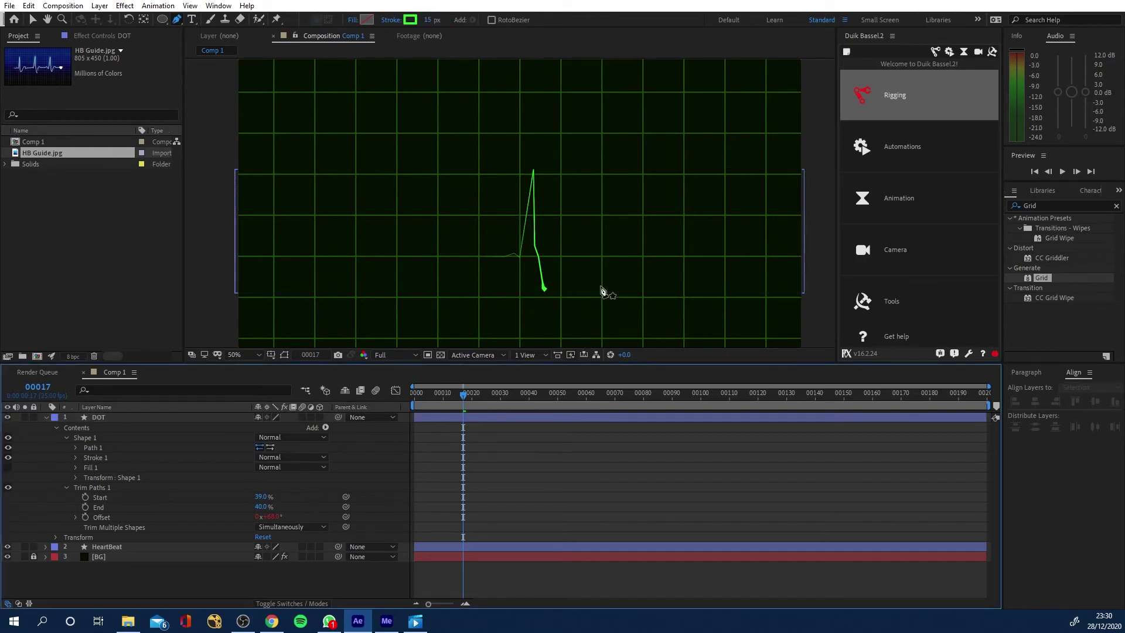
# Apply a Glow effect to the DOT layer and duplicate it for a second Glow.
pyautogui.click(1048, 206)
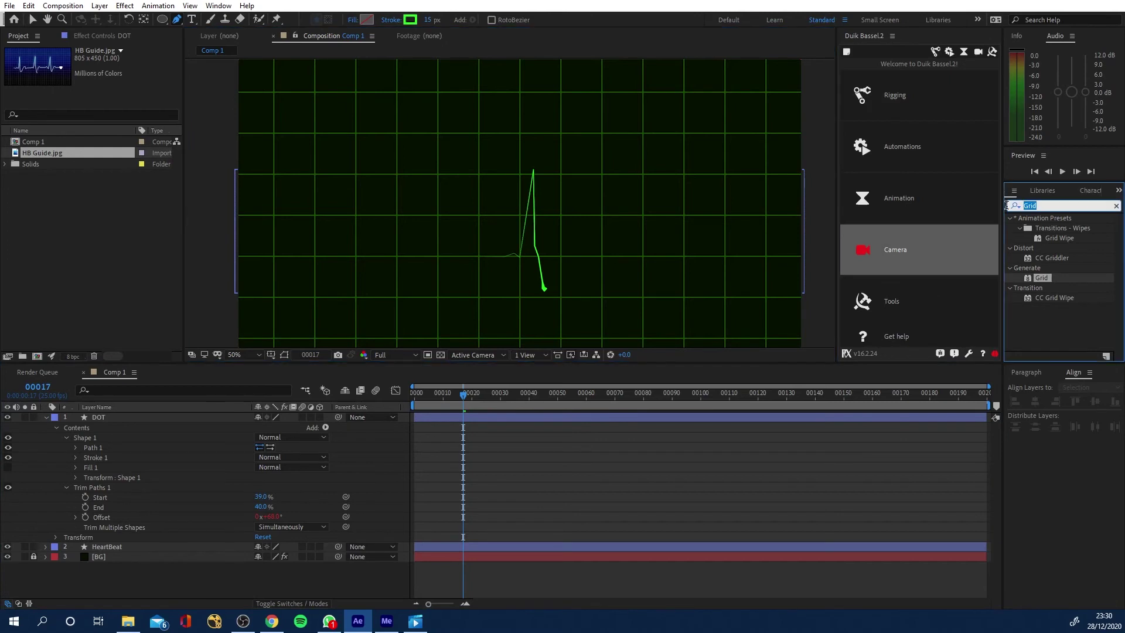
pyautogui.write('Glow')
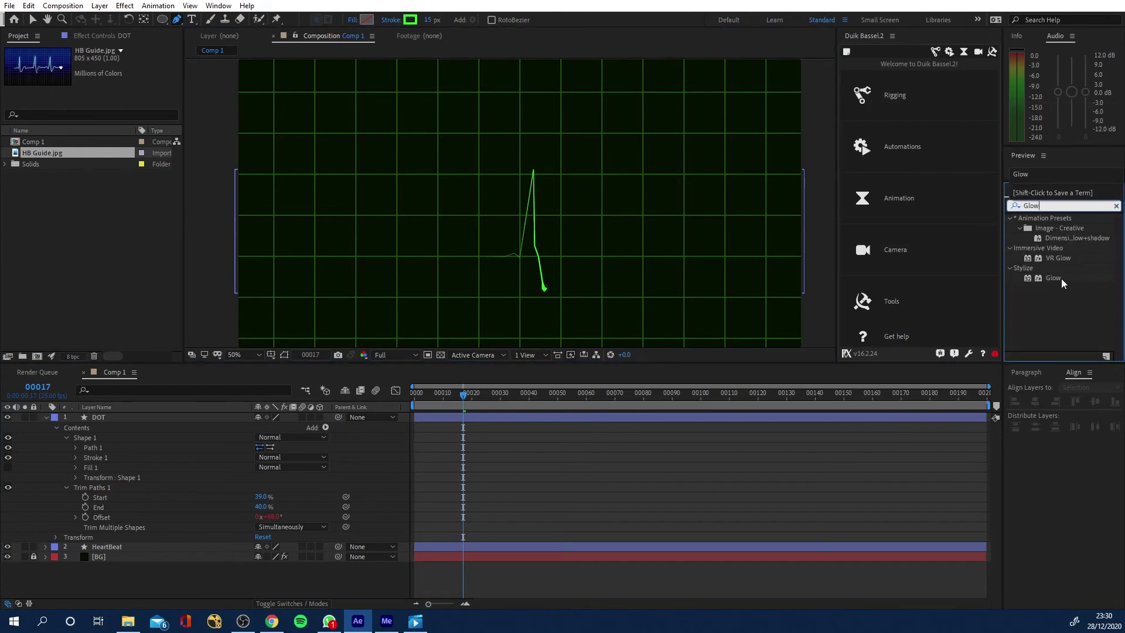
pyautogui.moveTo(1062, 283); pyautogui.dragTo(156, 420)
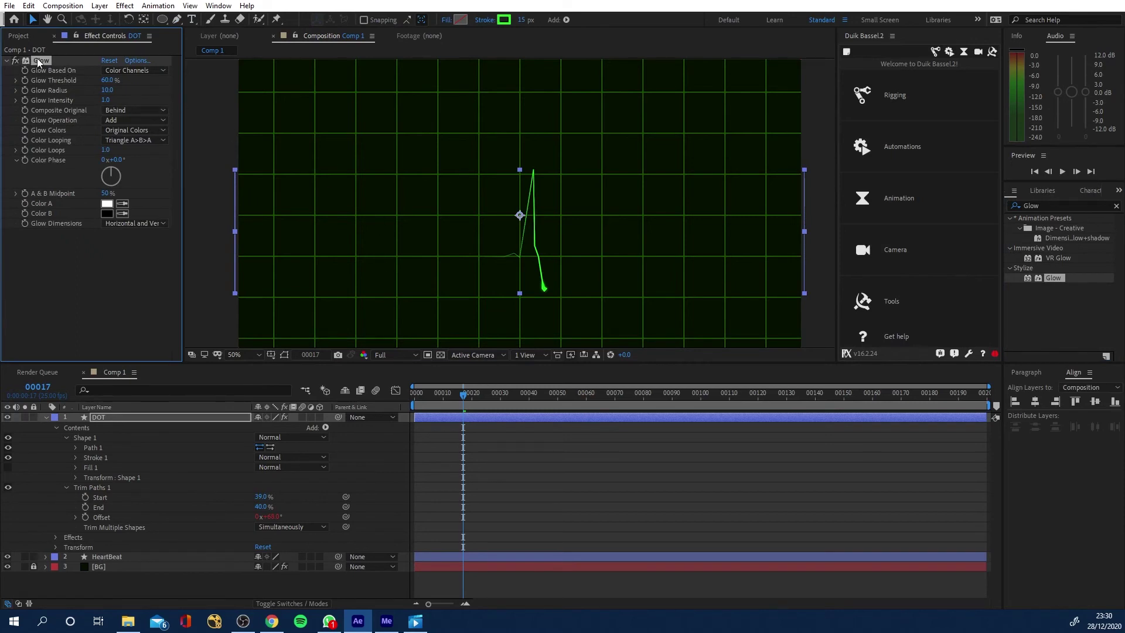
pyautogui.hotkey('ctrl', 'd')
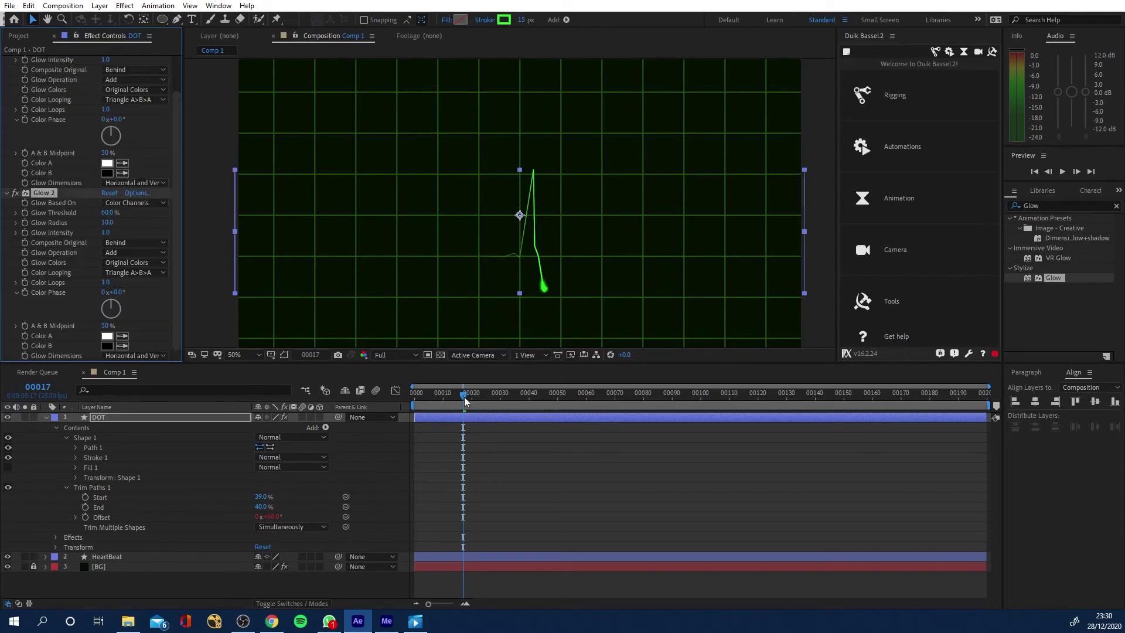
pyautogui.moveTo(464, 396); pyautogui.dragTo(492, 393)
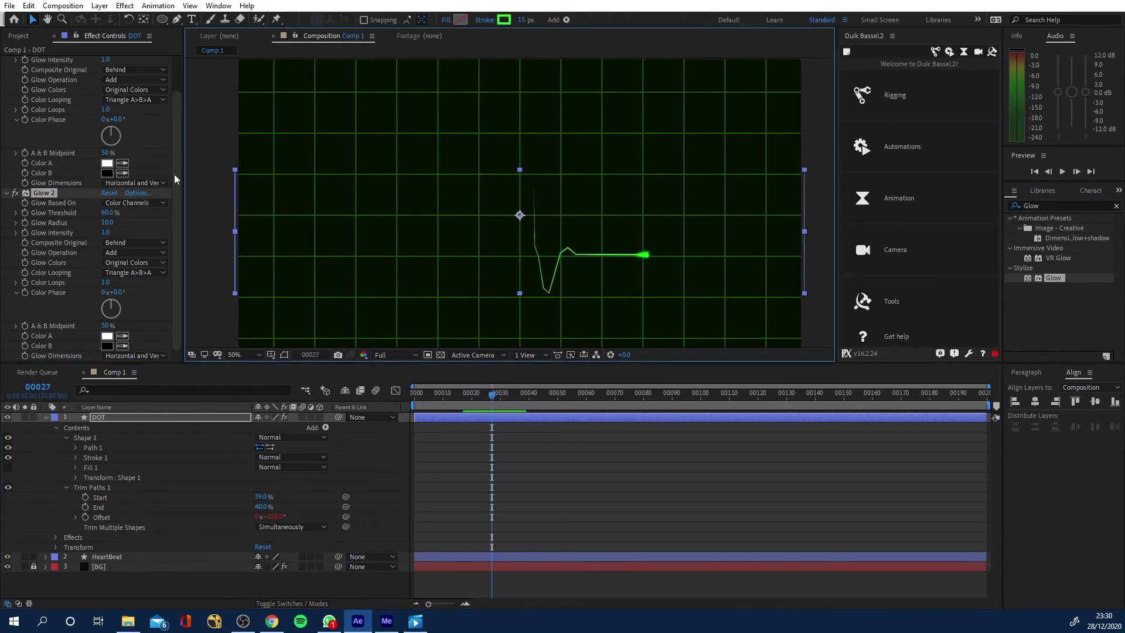
# Apply Gaussian Blur (Legacy) to the DOT layer.
pyautogui.click(1017, 206)
pyautogui.write('Blur')
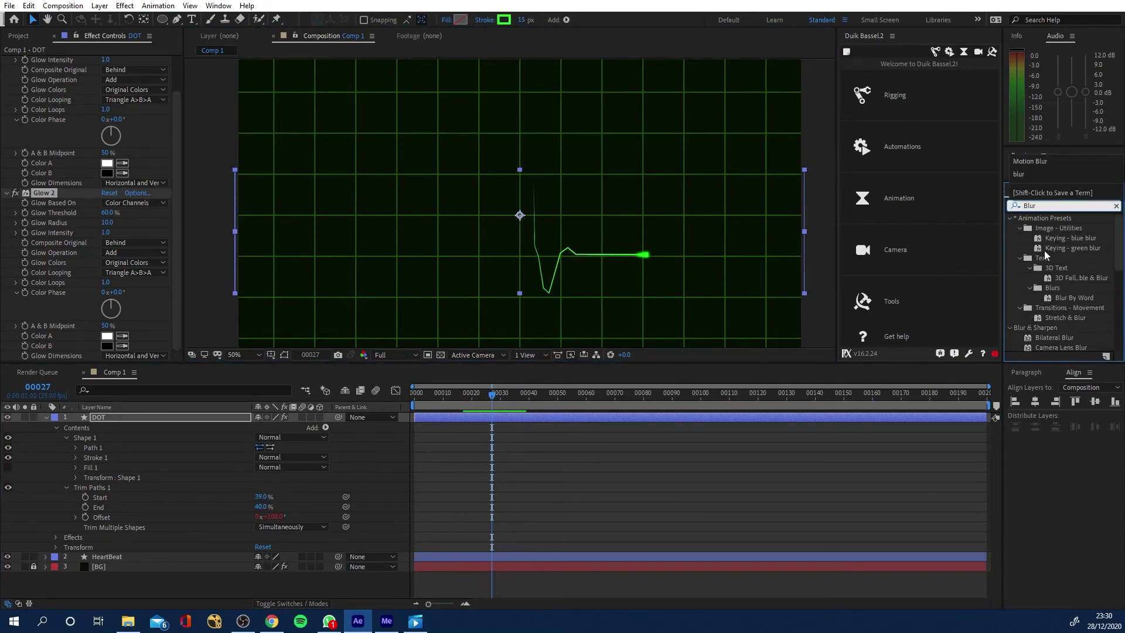
pyautogui.scroll(-5, 1057, 299)
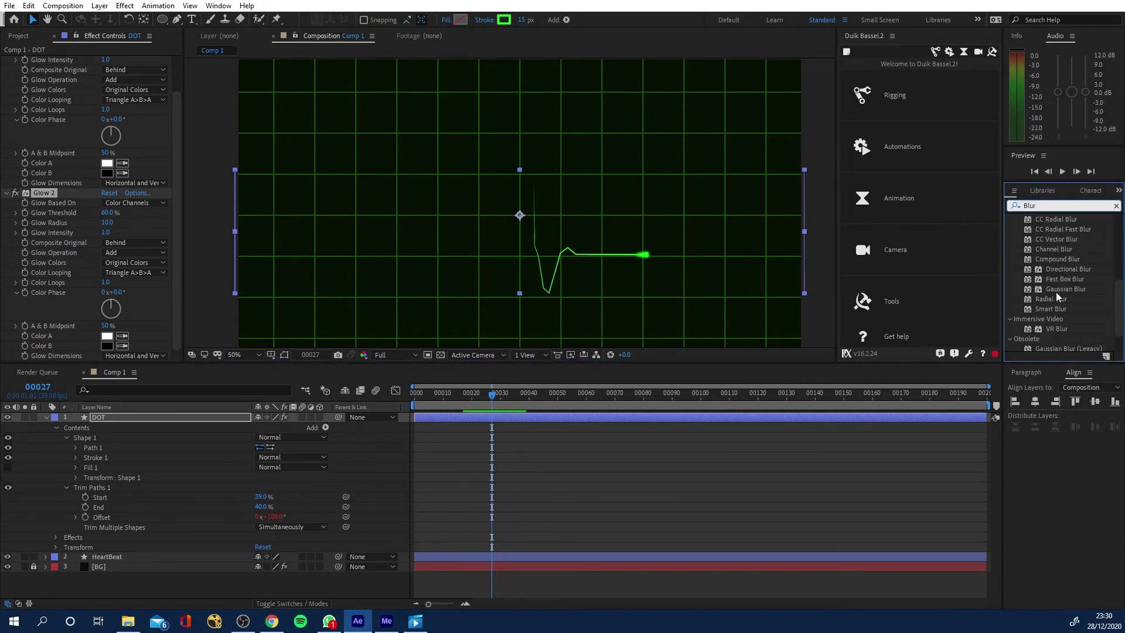
pyautogui.scroll(3, 1053, 244)
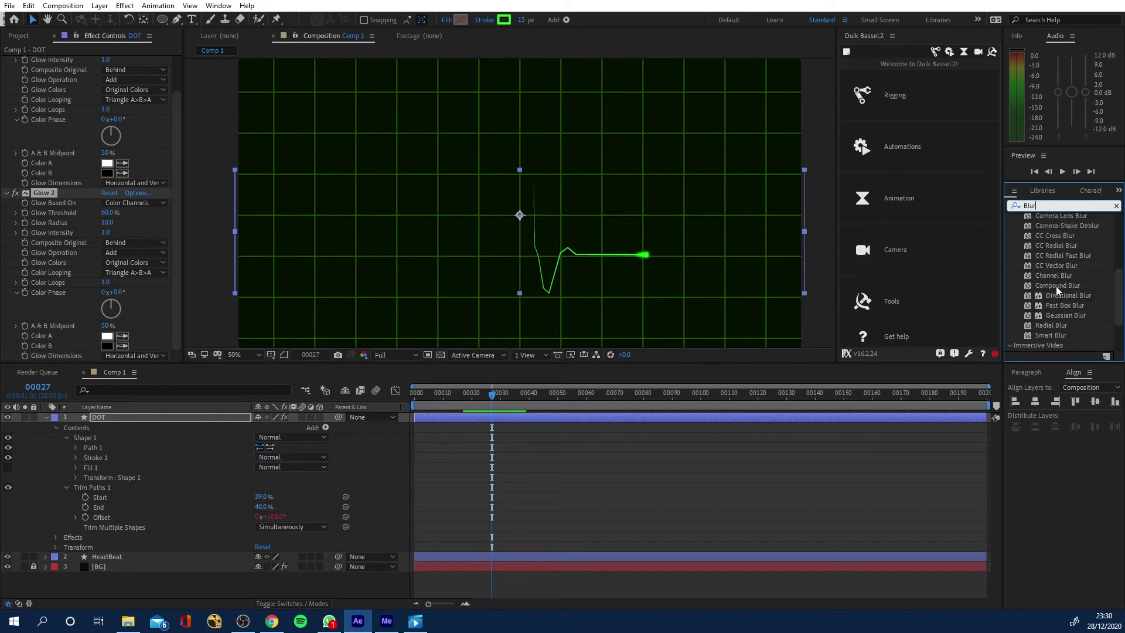
pyautogui.scroll(-3, 1062, 259)
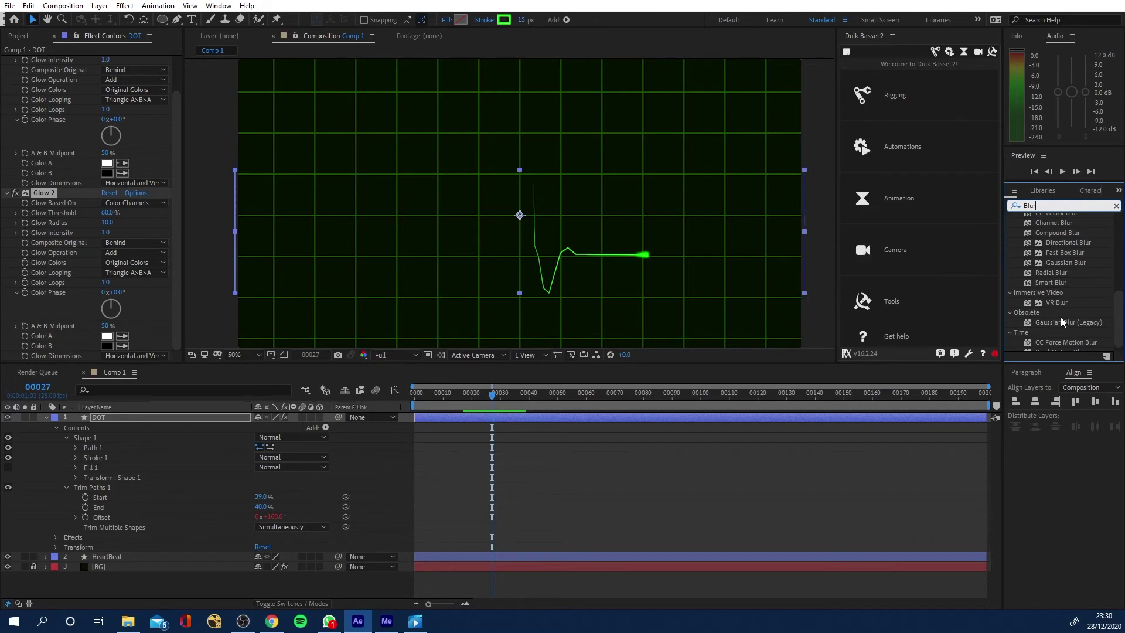
pyautogui.moveTo(1061, 319); pyautogui.dragTo(137, 356)
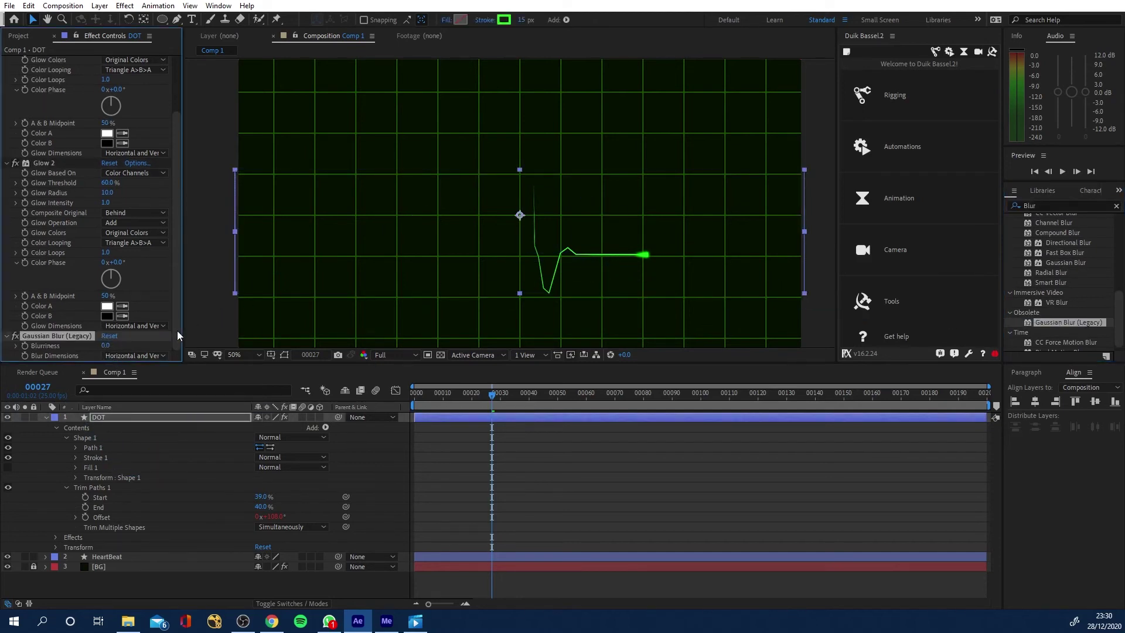
# Raise the Gaussian Blur blurriness to 5.8 and narrow the dot's stroke width to 10 px.
pyautogui.moveTo(106, 345); pyautogui.dragTo(54, 57)
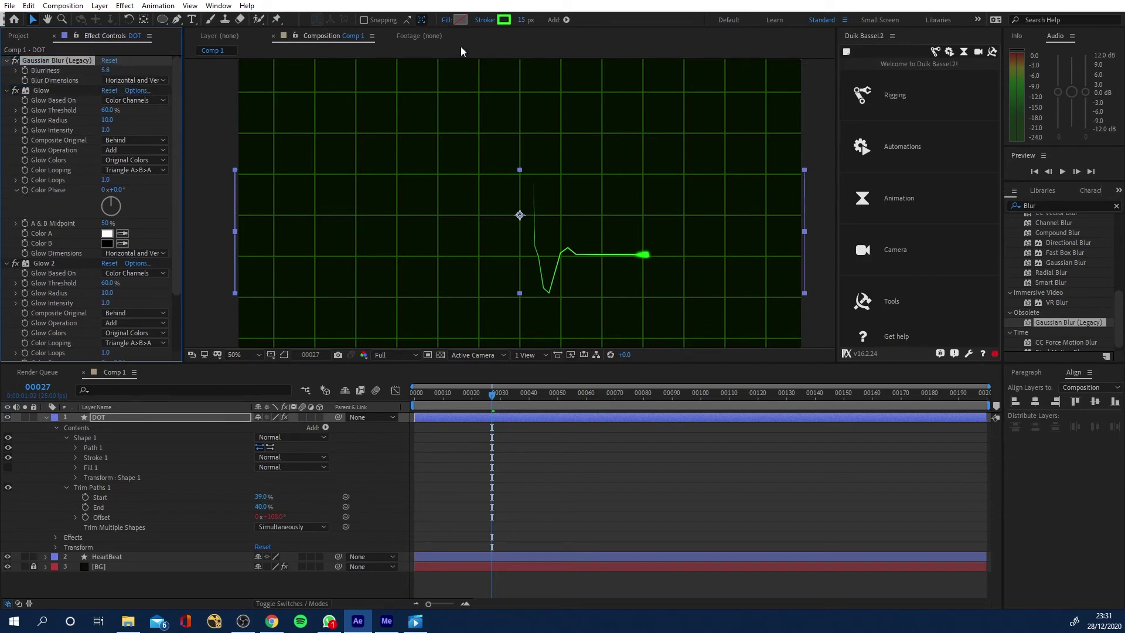
pyautogui.click(521, 19)
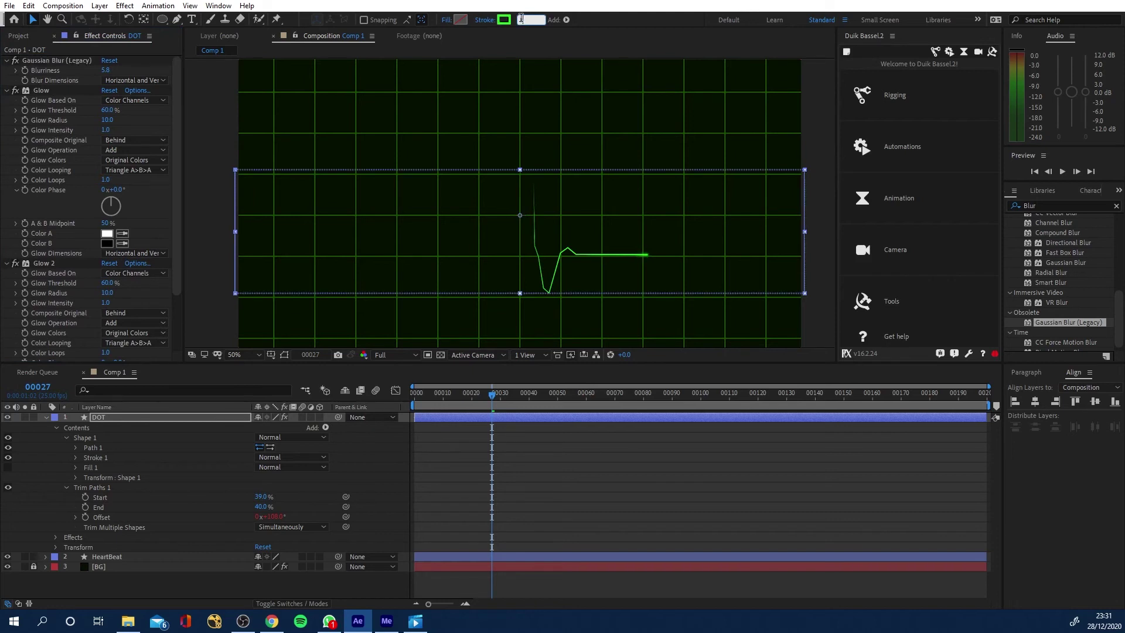
pyautogui.write('10')
pyautogui.press('Return')
pyautogui.moveTo(475, 390)
pyautogui.mouseDown()
pyautogui.moveTo(509, 400)
pyautogui.moveTo(602, 392)
pyautogui.moveTo(404, 391)
pyautogui.mouseUp()
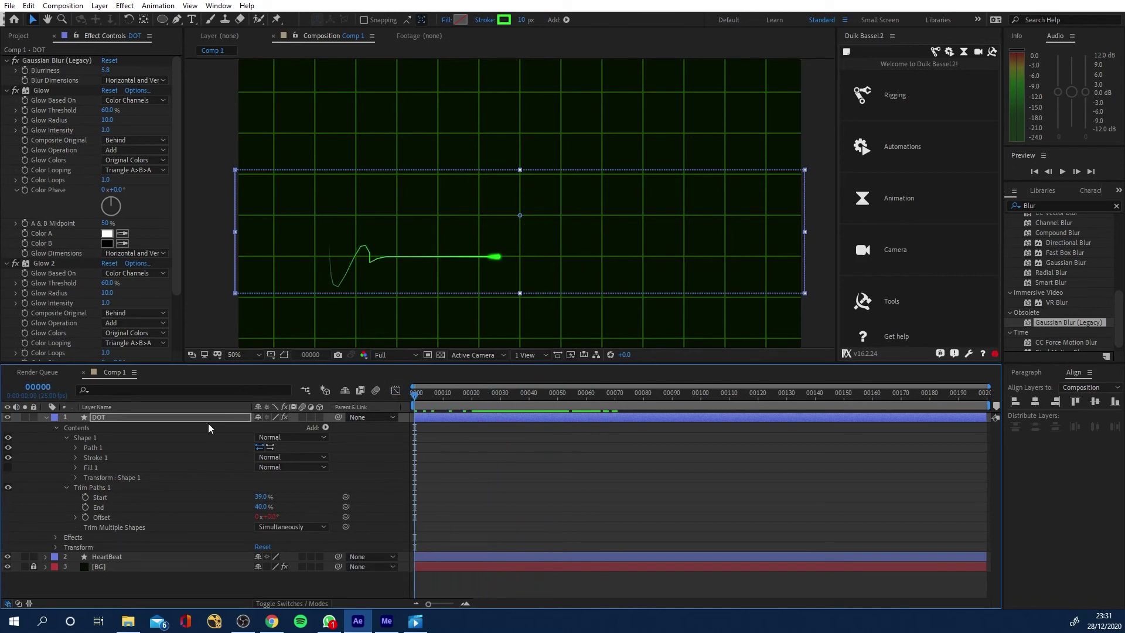
# Pre-compose the DOT and HeartBeat layers into a HeartBeat composition and preview the animation.
pyautogui.click(46, 417)
pyautogui.keyDown('shift'); pyautogui.click(107, 426); pyautogui.keyUp('shift')
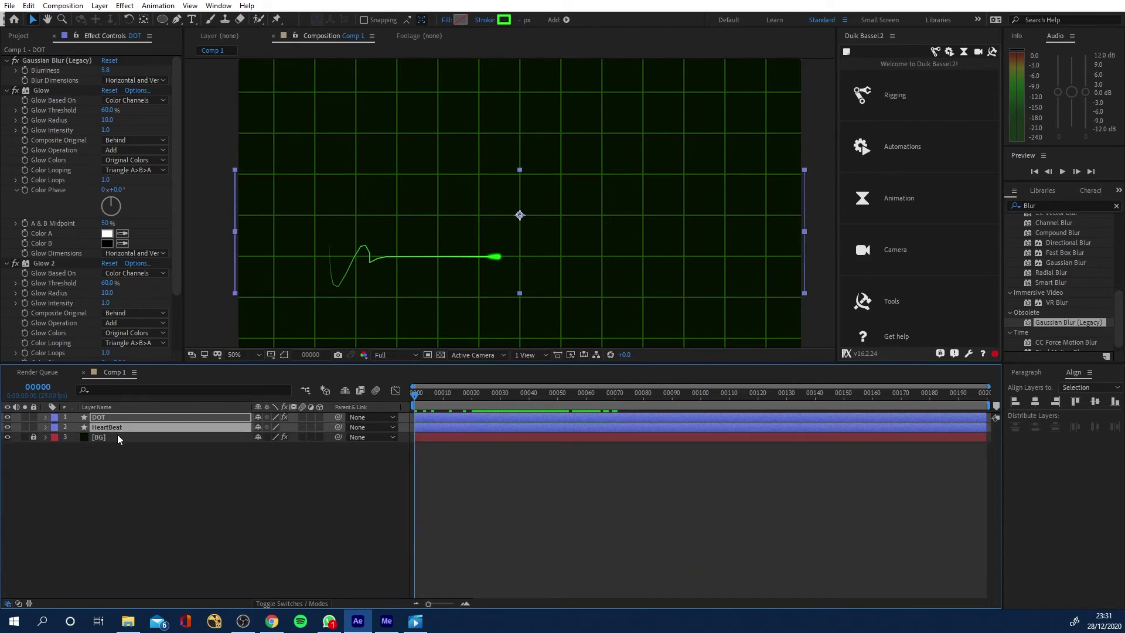
pyautogui.hotkey('ctrl', 'shift', 'c')
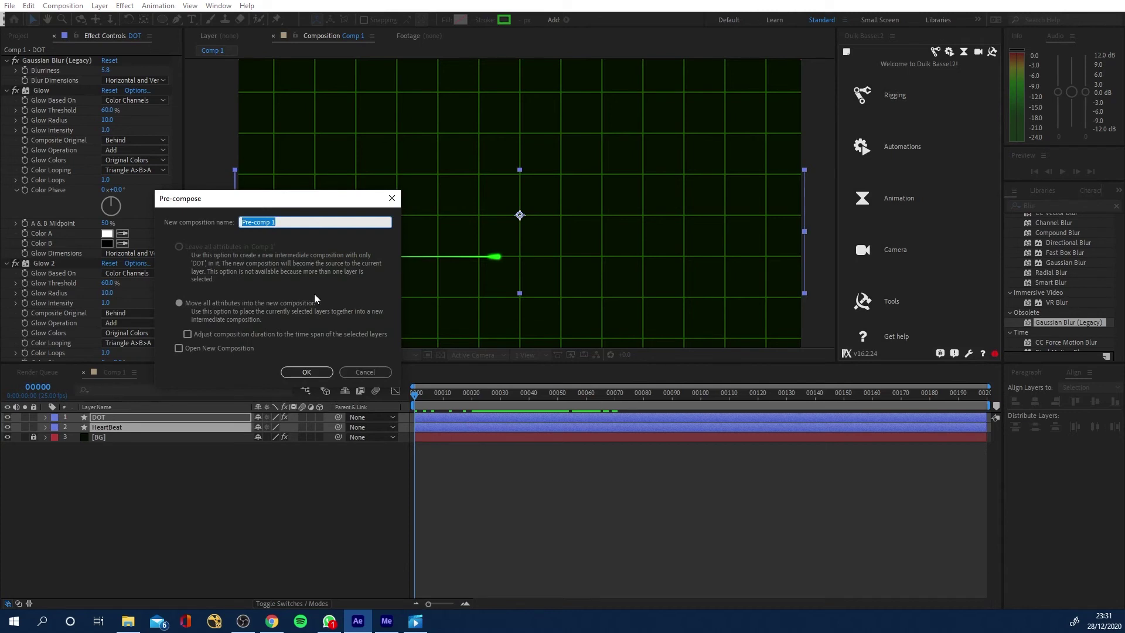
pyautogui.write('Heart')
pyautogui.write('Beta')
pyautogui.click(309, 373)
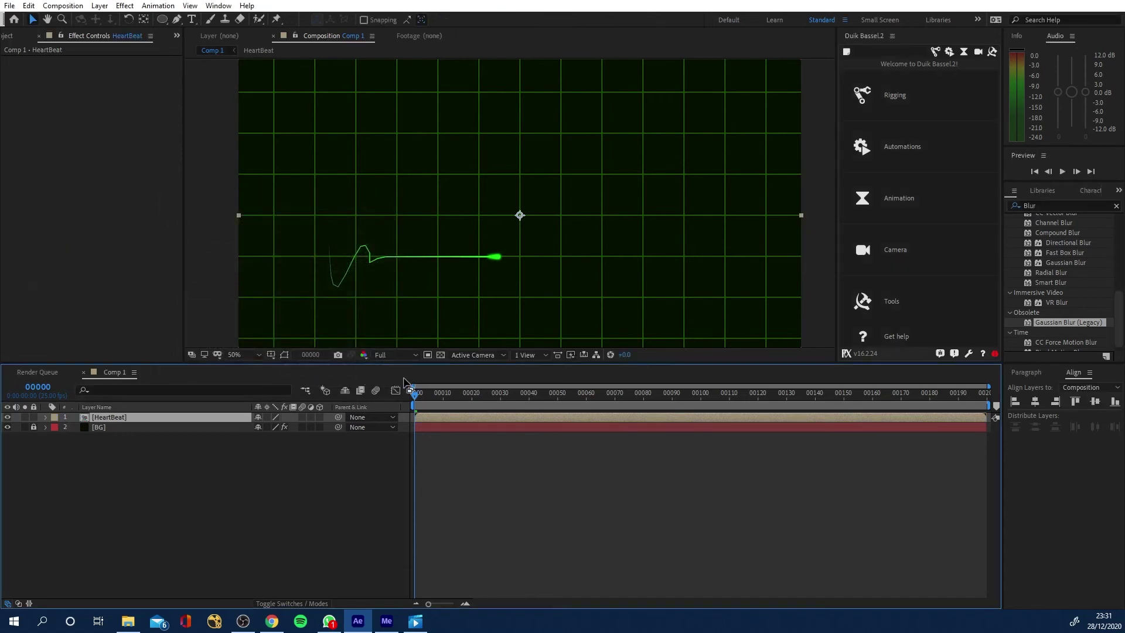
pyautogui.moveTo(417, 402)
pyautogui.mouseDown()
pyautogui.moveTo(431, 398)
pyautogui.moveTo(414, 402)
pyautogui.mouseUp()
pyautogui.press('space')
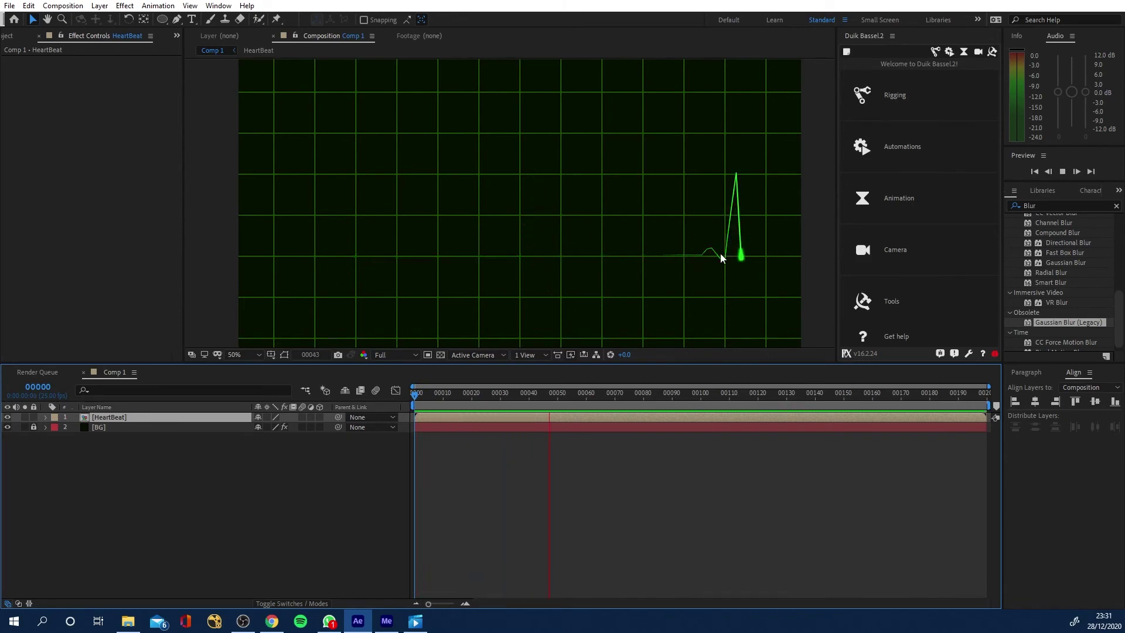
pyautogui.moveTo(463, 393); pyautogui.dragTo(403, 402)
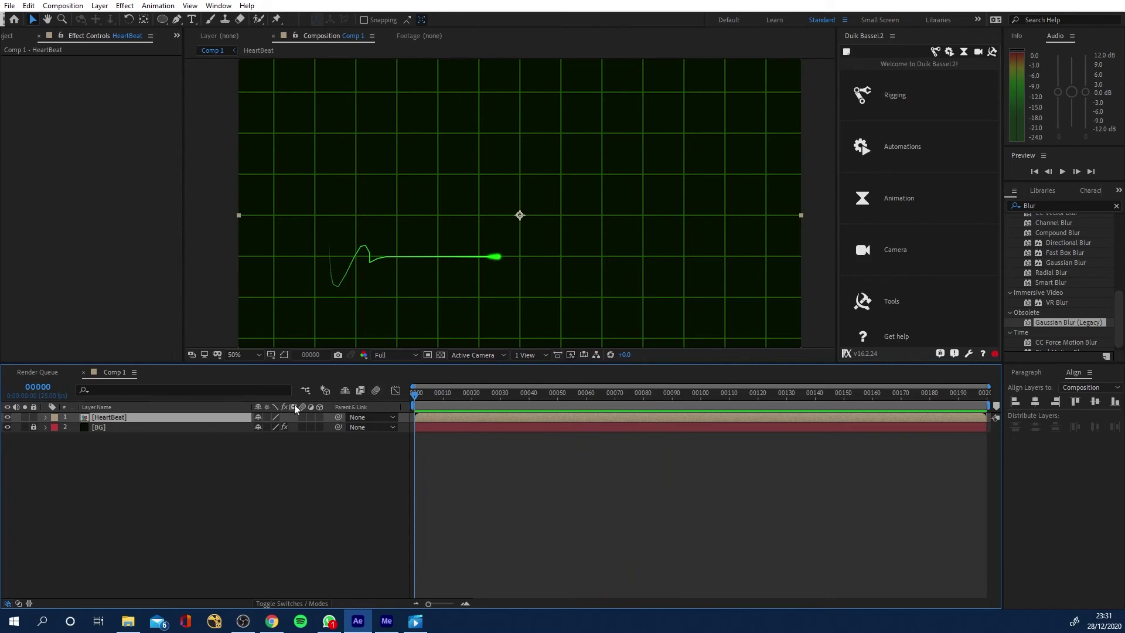
# Enable Time Remapping on the HeartBeat pre-comp layer.
pyautogui.rightClick(188, 415)
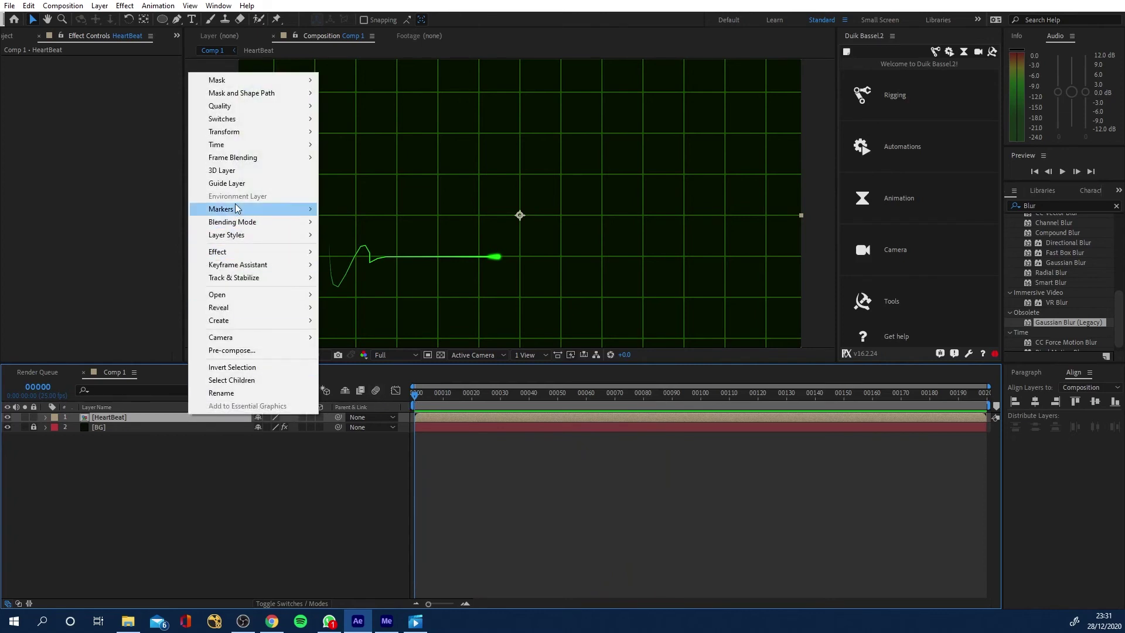
pyautogui.moveTo(246, 146)
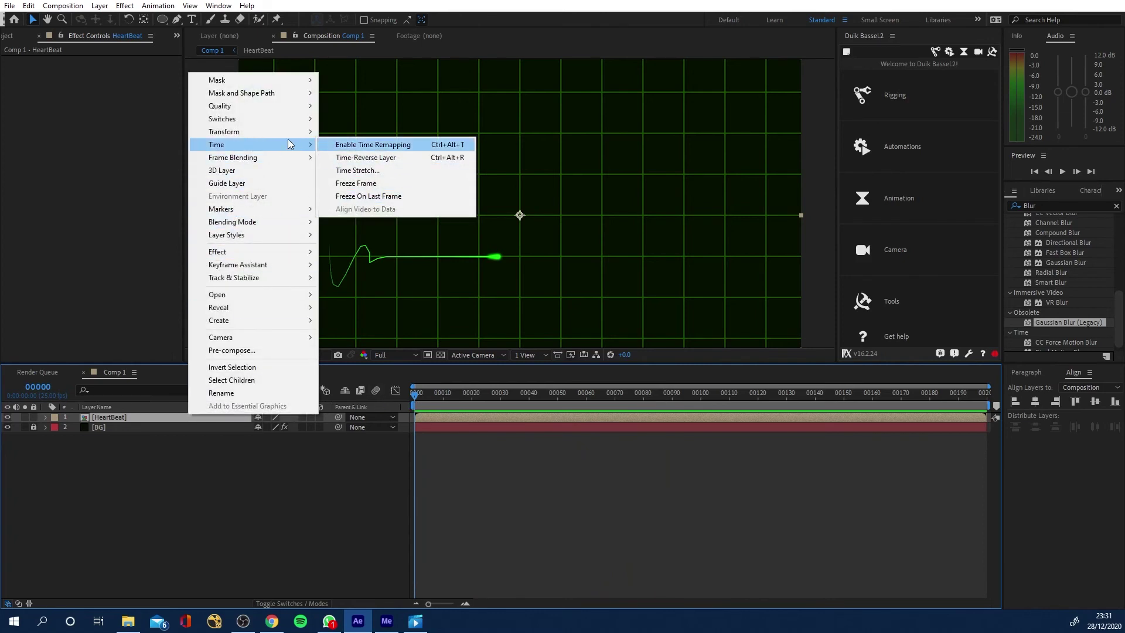
pyautogui.click(351, 145)
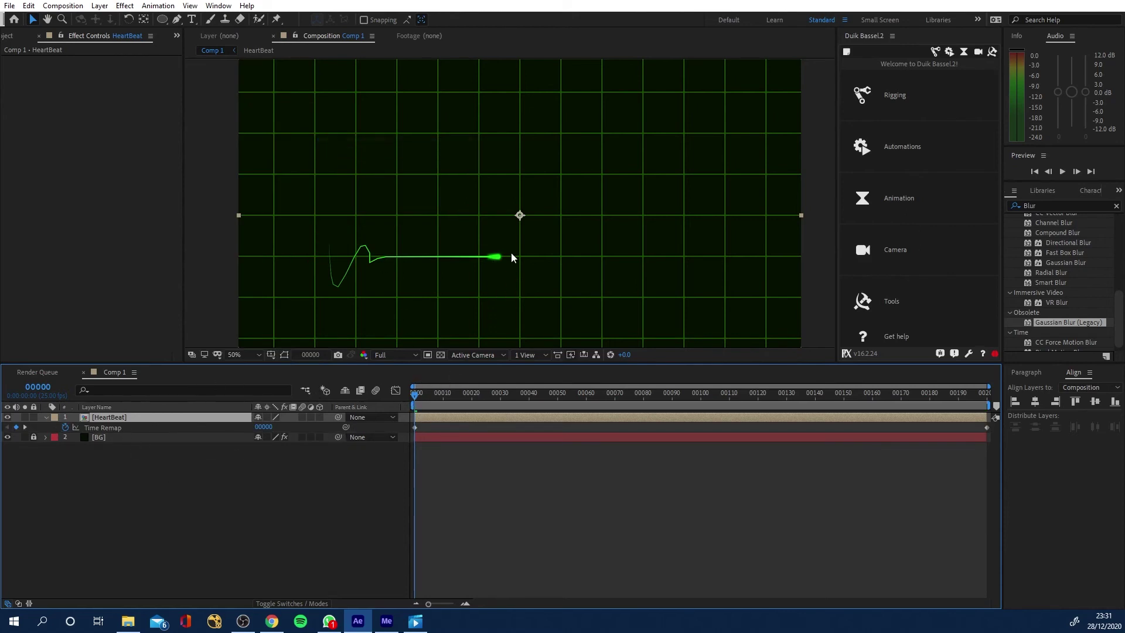
# Add a Time Remap keyframe at frame 23 and move it to about frame 10.
pyautogui.press('pagedown')
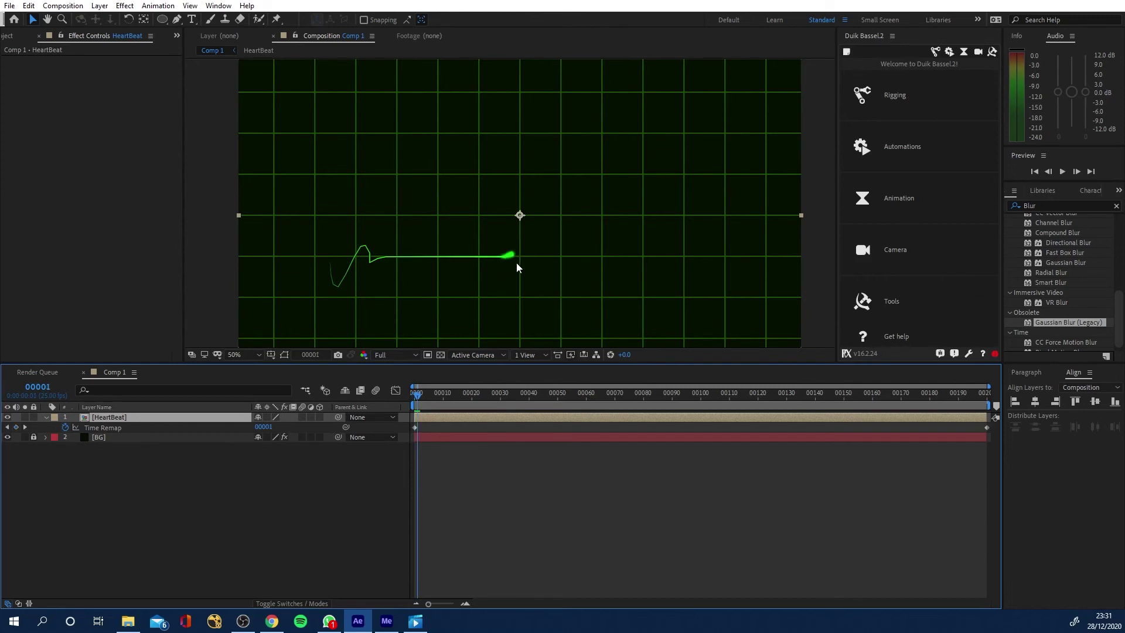
pyautogui.press('pagedown')
pyautogui.press('pagedown')
pyautogui.press('pagedown')
pyautogui.press('pagedown')
pyautogui.press('pagedown')
pyautogui.press('pagedown')
pyautogui.press('pagedown')
pyautogui.press('pagedown')
pyautogui.press('pagedown')
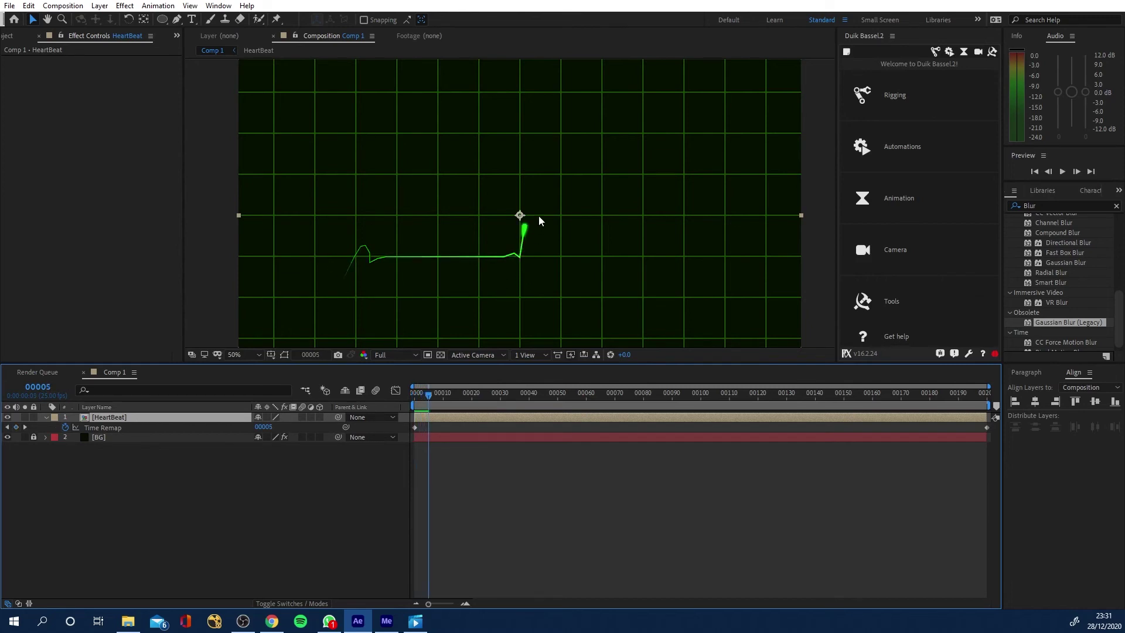
pyautogui.press('pagedown')
pyautogui.press('pagedown')
pyautogui.press('pagedown')
pyautogui.press('pagedown')
pyautogui.press('pagedown')
pyautogui.press('pagedown')
pyautogui.press('pagedown')
pyautogui.press('pagedown')
pyautogui.press('pagedown')
pyautogui.press('pagedown')
pyautogui.press('pagedown')
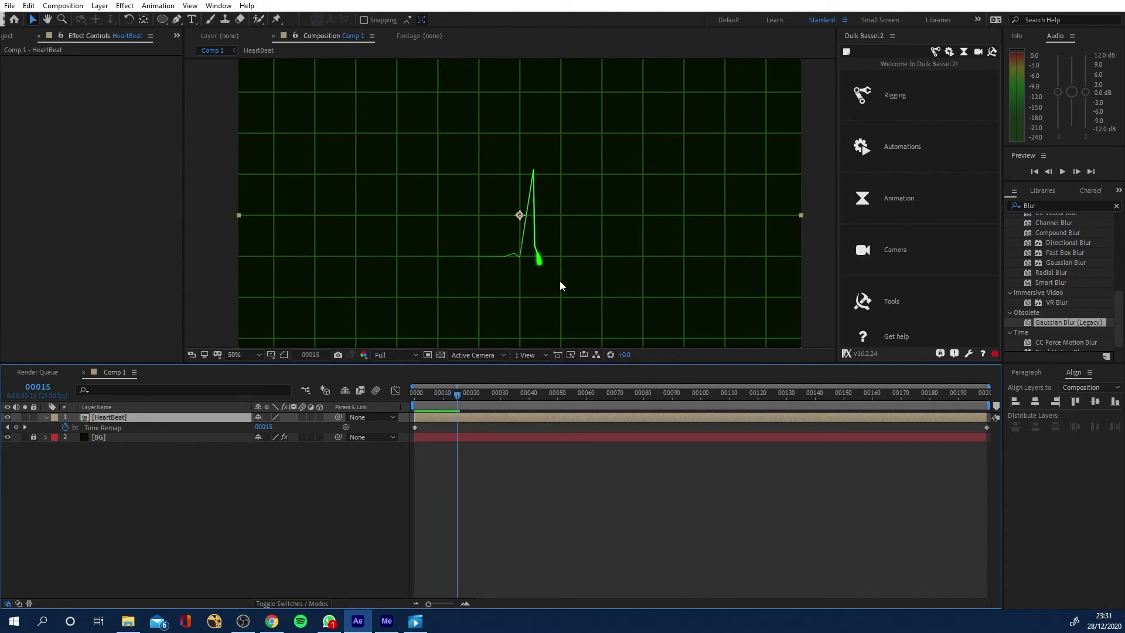
pyautogui.press('pagedown')
pyautogui.press('pagedown')
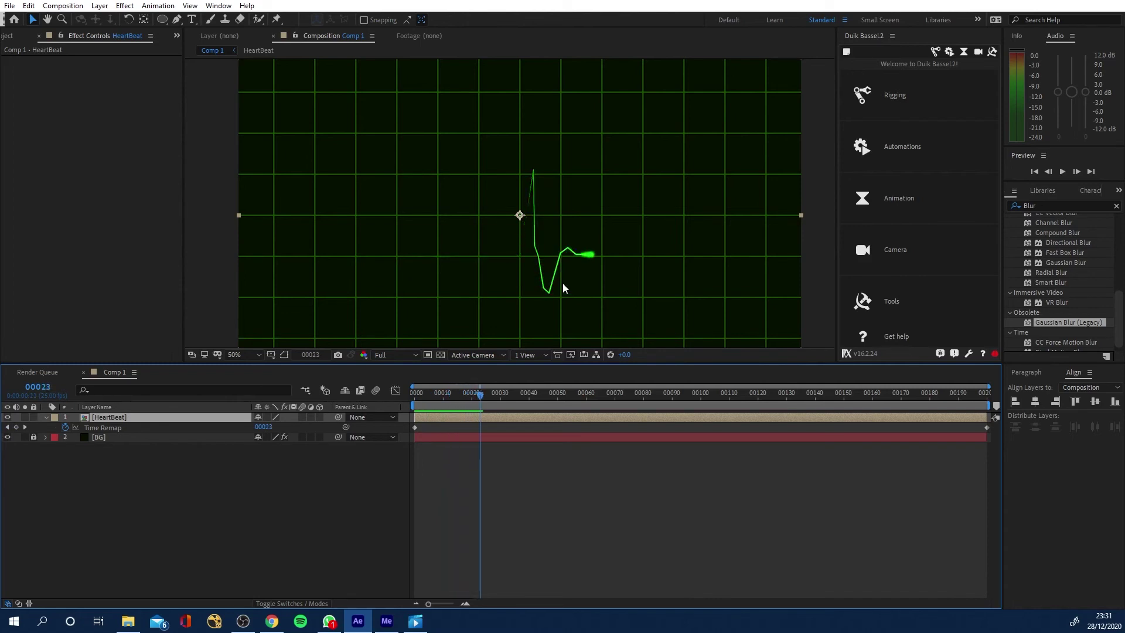
pyautogui.click(16, 427)
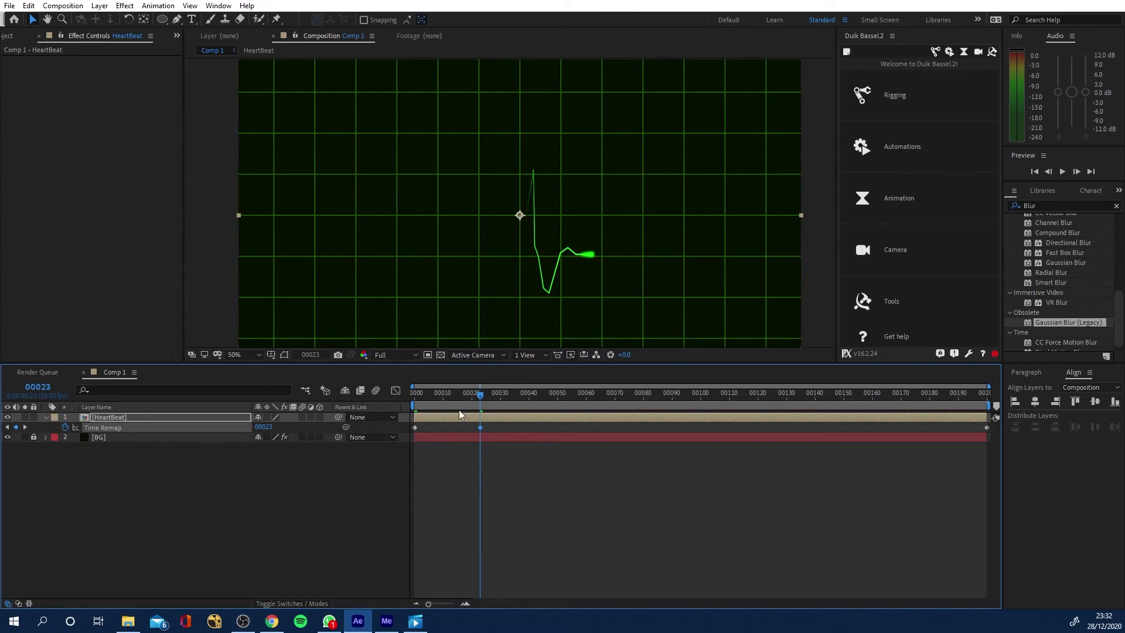
pyautogui.moveTo(480, 427); pyautogui.dragTo(402, 405)
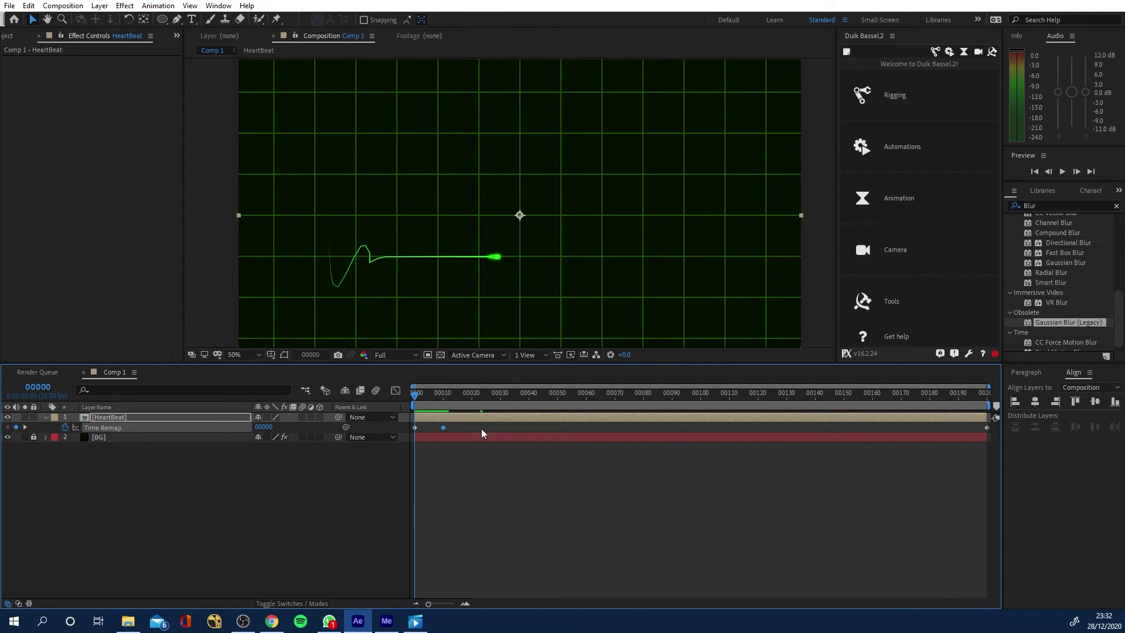
# Preview the faster first spike and add a Time Remap keyframe at frame 19.
pyautogui.press('space')
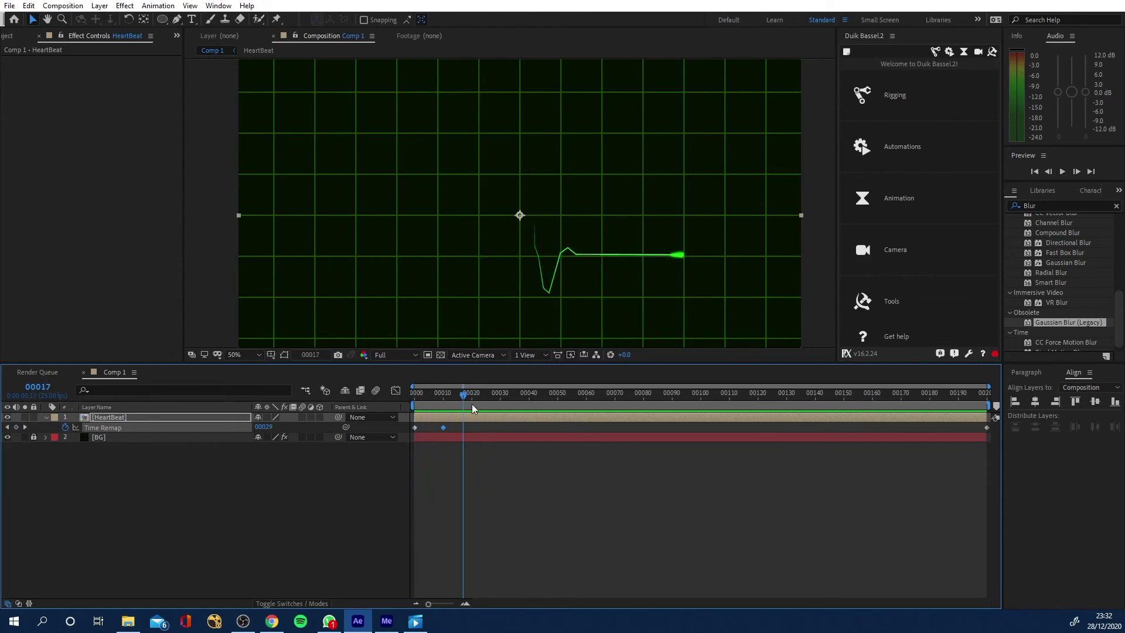
pyautogui.moveTo(465, 396); pyautogui.dragTo(470, 395)
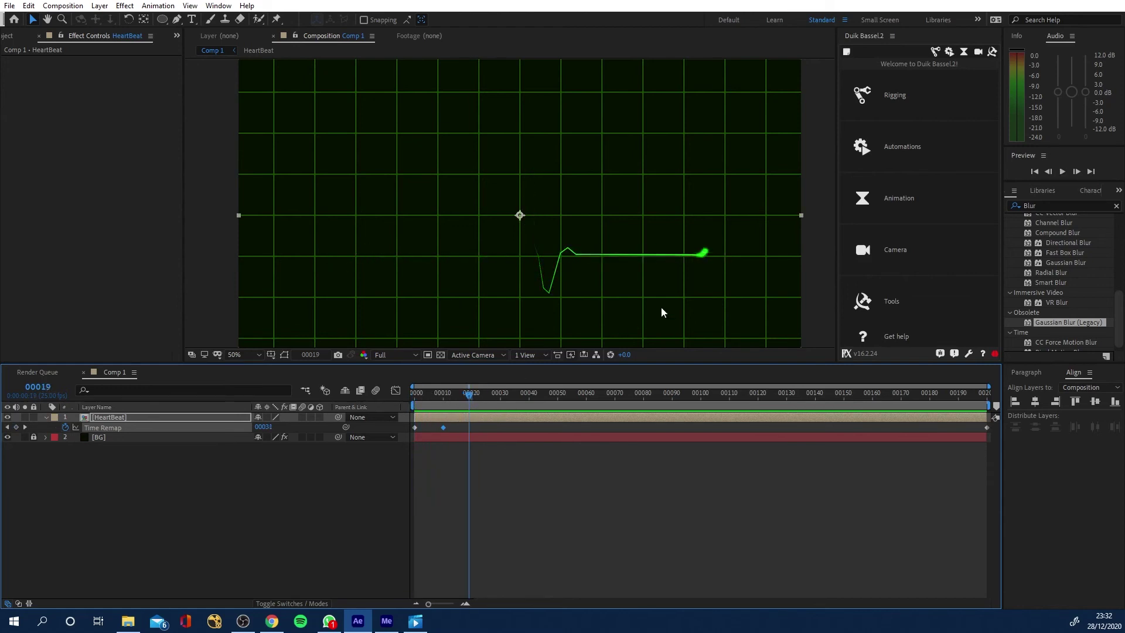
pyautogui.click(16, 428)
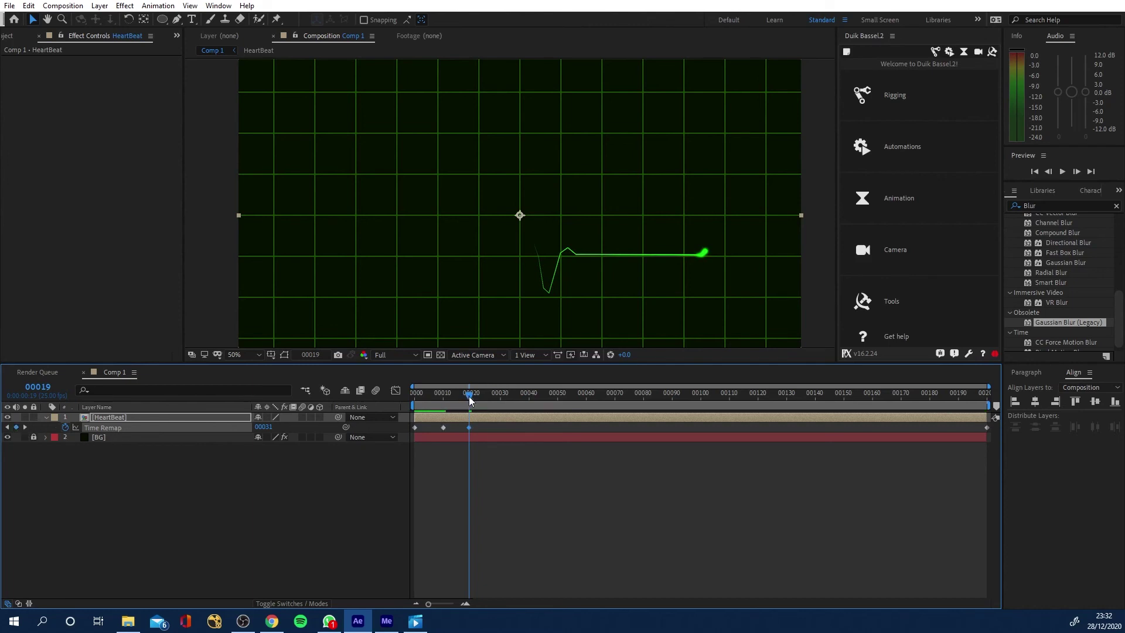
pyautogui.moveTo(470, 396)
pyautogui.mouseDown()
pyautogui.moveTo(487, 394)
pyautogui.moveTo(469, 399)
pyautogui.mouseUp()
pyautogui.press('space')
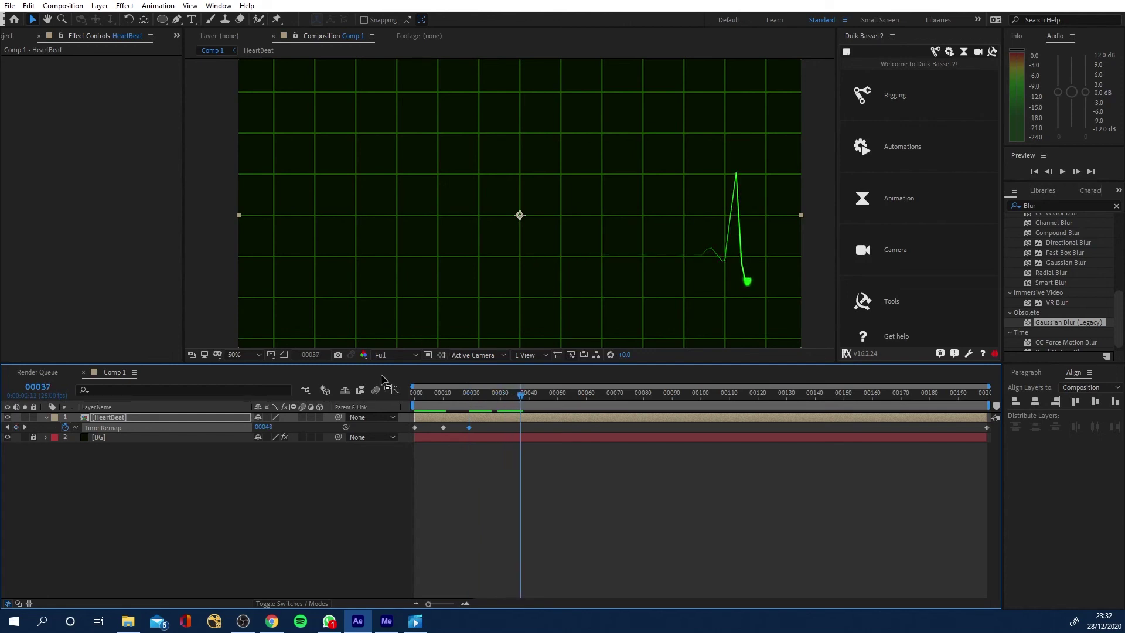
pyautogui.click(469, 396)
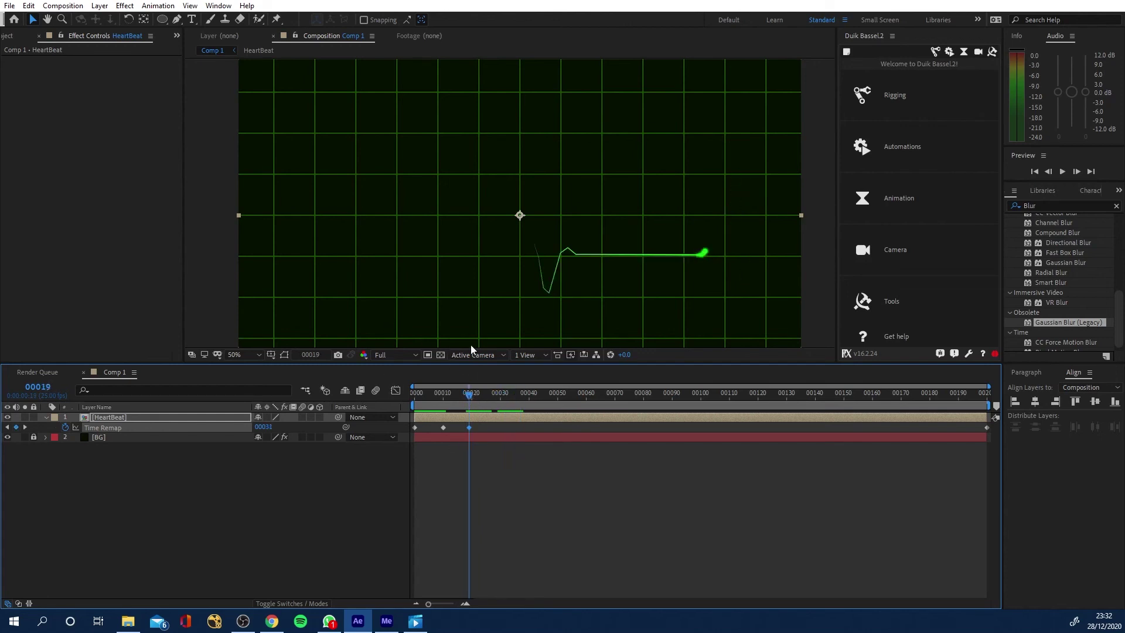
pyautogui.press('space')
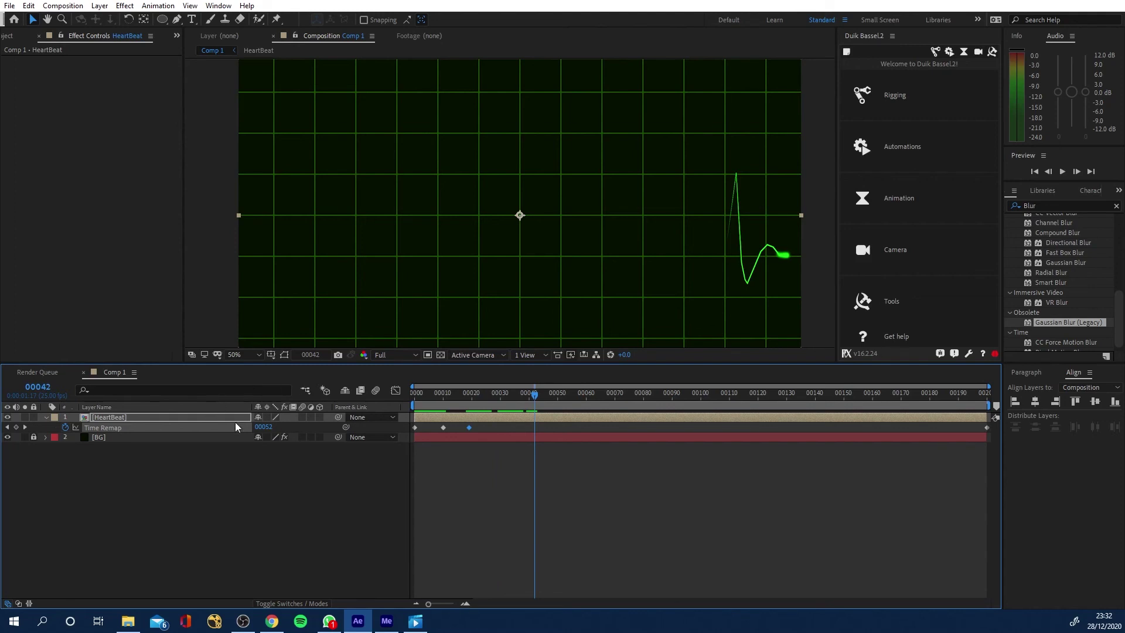
# Add a Time Remap keyframe at frame 42, move it to about frame 28, and preview.
pyautogui.click(16, 427)
pyautogui.moveTo(493, 395); pyautogui.dragTo(480, 401)
pyautogui.moveTo(535, 429); pyautogui.dragTo(497, 427)
pyautogui.moveTo(463, 393); pyautogui.dragTo(402, 406)
pyautogui.press('space')
pyautogui.press('space')
pyautogui.press('space')
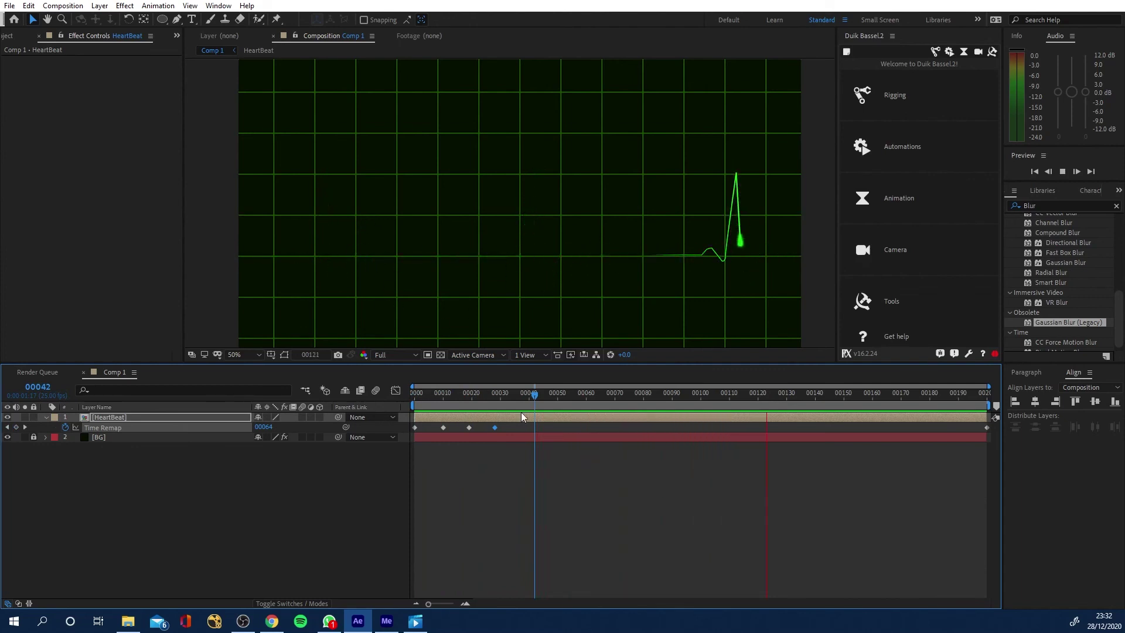
pyautogui.click(428, 395)
pyautogui.press('space')
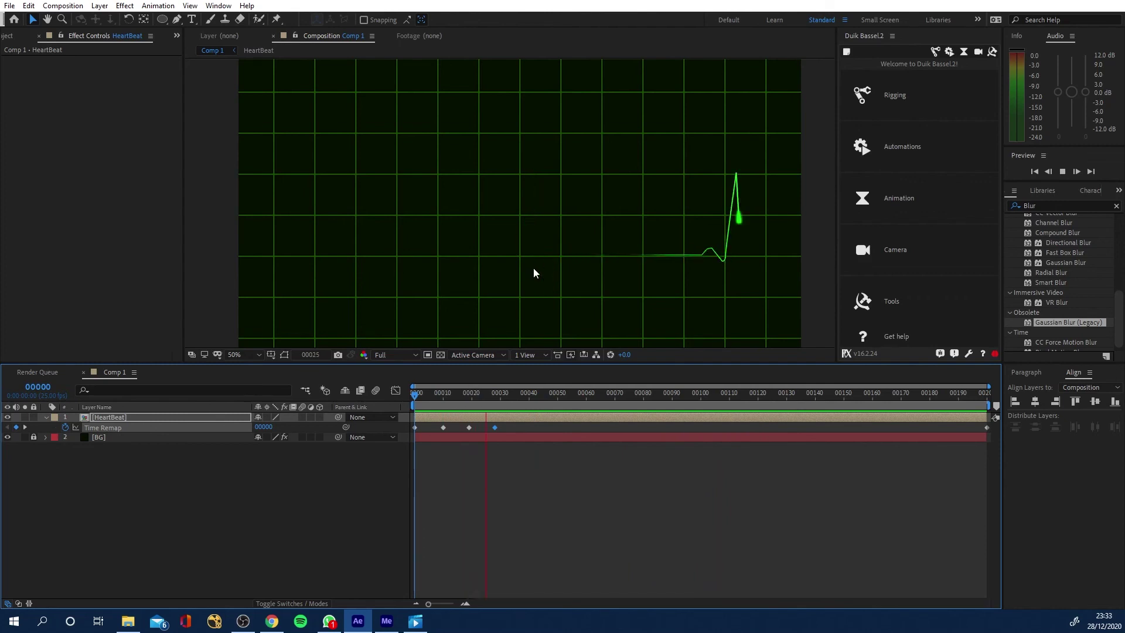
# Add a Time Remap keyframe at frame 63 and shift it to about frame 46.
pyautogui.moveTo(517, 395); pyautogui.dragTo(515, 398)
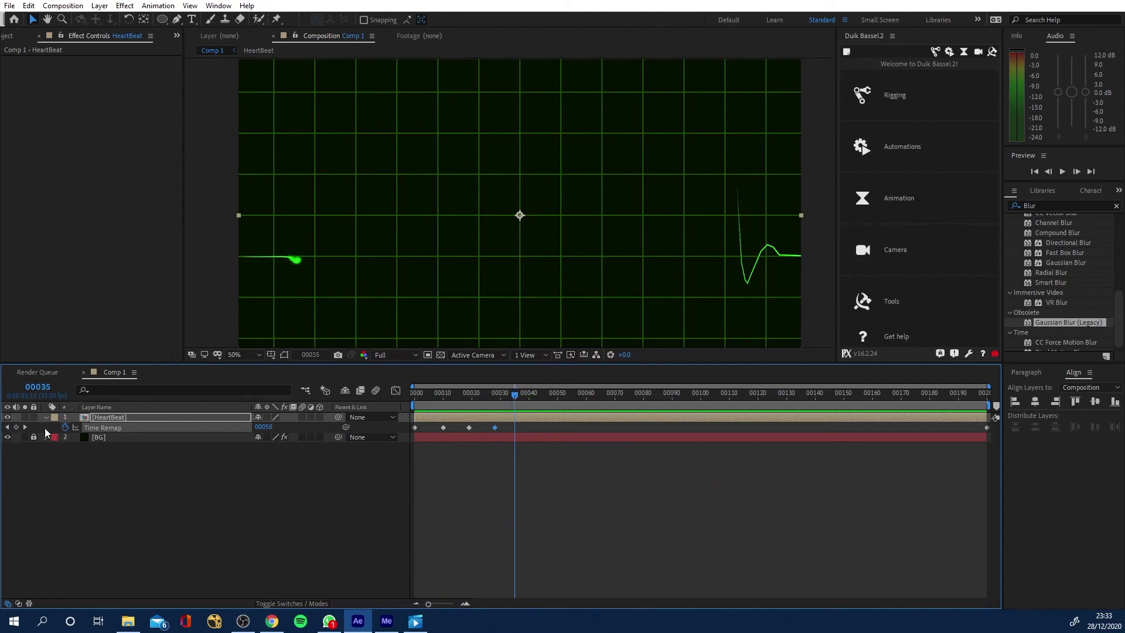
pyautogui.moveTo(513, 399); pyautogui.dragTo(595, 400)
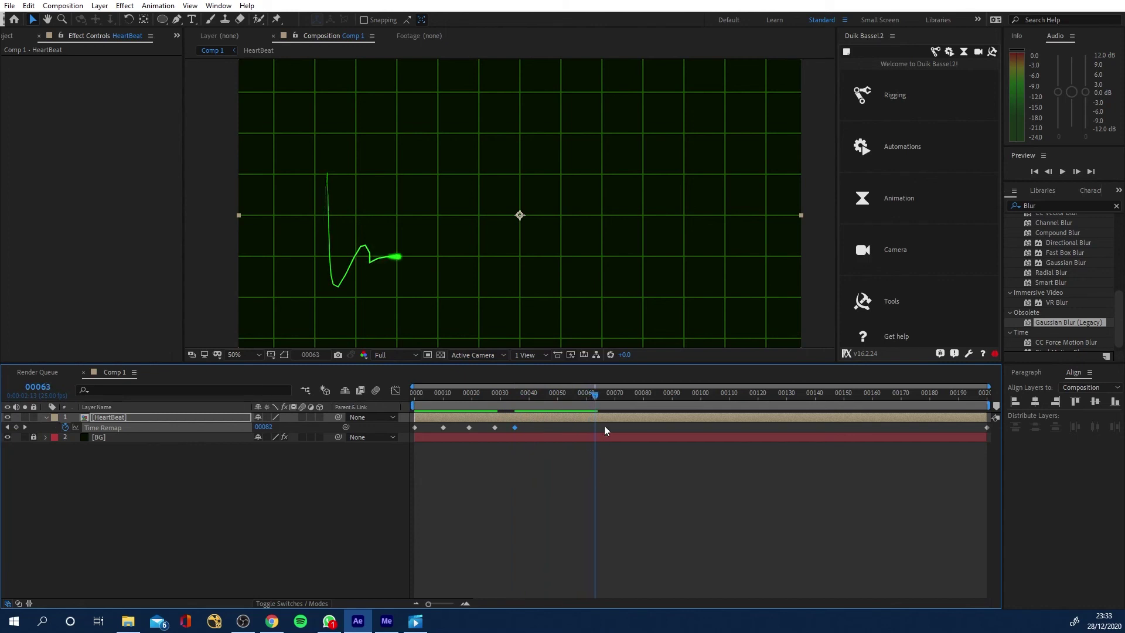
pyautogui.click(16, 427)
pyautogui.moveTo(597, 428); pyautogui.dragTo(545, 430)
pyautogui.click(503, 393)
pyautogui.press('space')
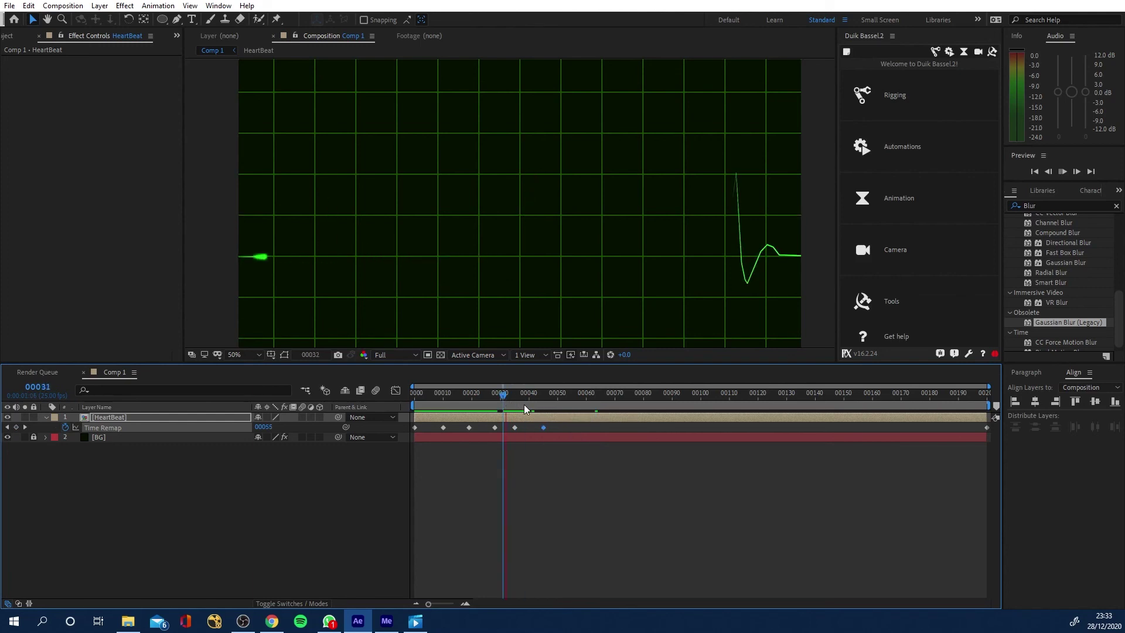
pyautogui.moveTo(523, 399); pyautogui.dragTo(644, 403)
# Add the final Time Remap keyframes near frames 56 and 65, then preview the retimed heartbeat.
pyautogui.click(16, 427)
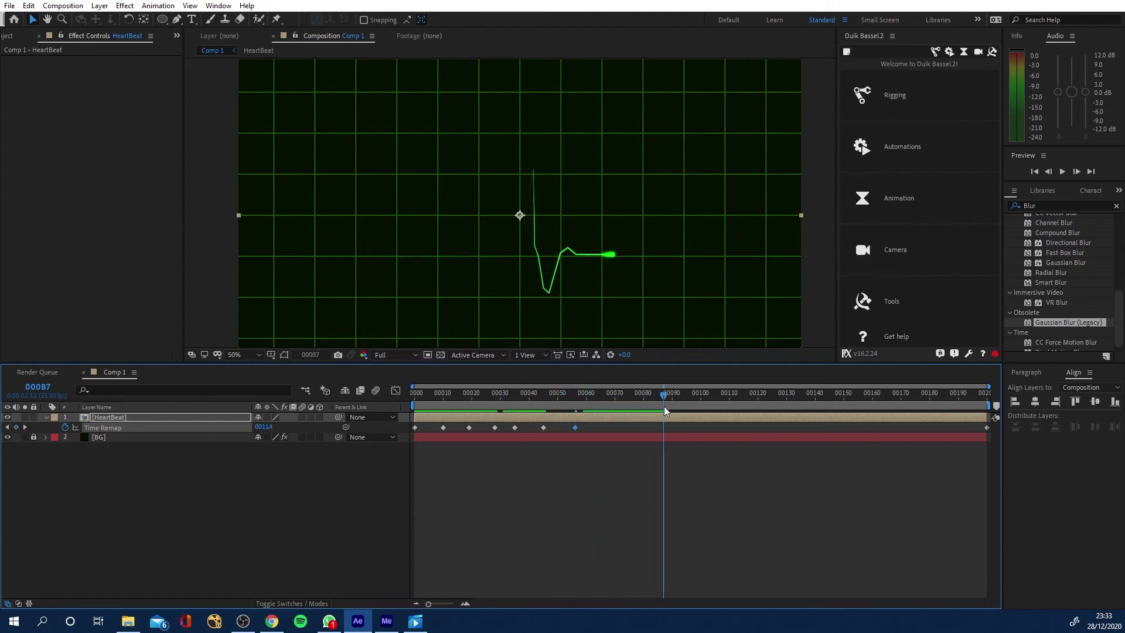
pyautogui.moveTo(664, 406); pyautogui.dragTo(601, 430)
pyautogui.click(16, 427)
pyautogui.moveTo(568, 392); pyautogui.dragTo(311, 393)
pyautogui.press('space')
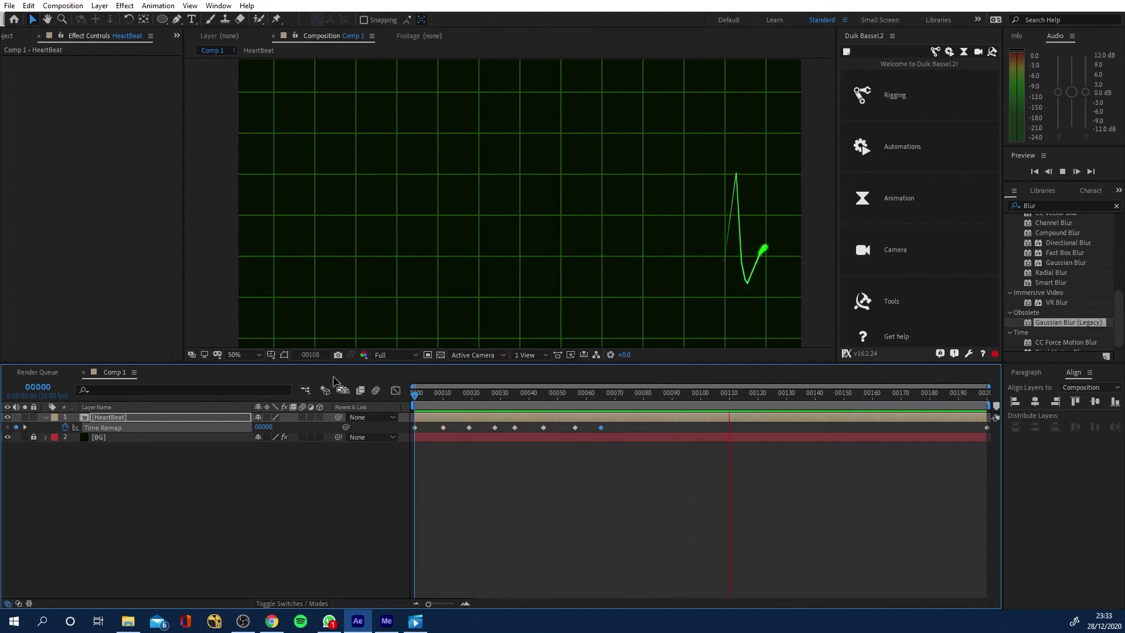
pyautogui.press('space')
pyautogui.moveTo(619, 394)
pyautogui.mouseDown()
pyautogui.moveTo(722, 399)
pyautogui.moveTo(409, 427)
pyautogui.mouseUp()
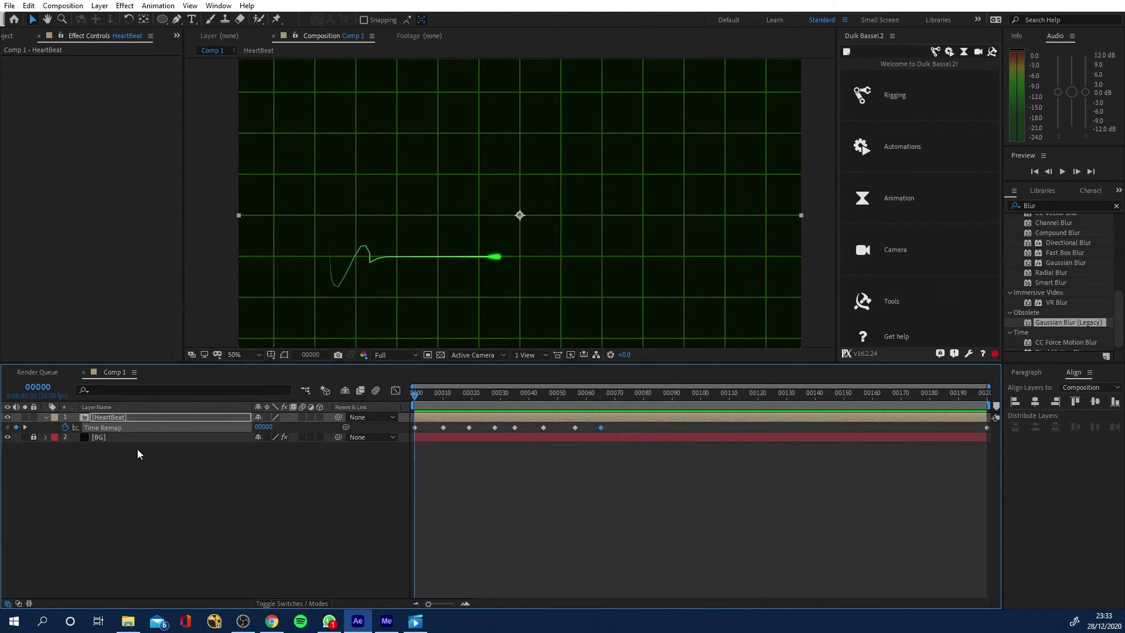
pyautogui.click(416, 621)
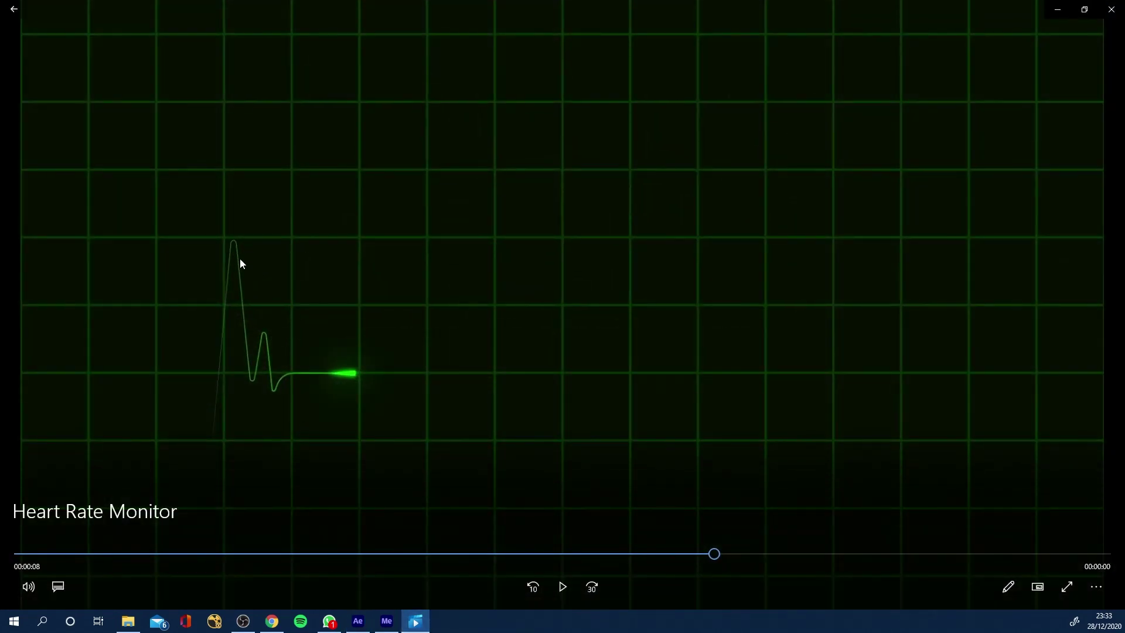
pyautogui.moveTo(555, 553); pyautogui.dragTo(400, 549)
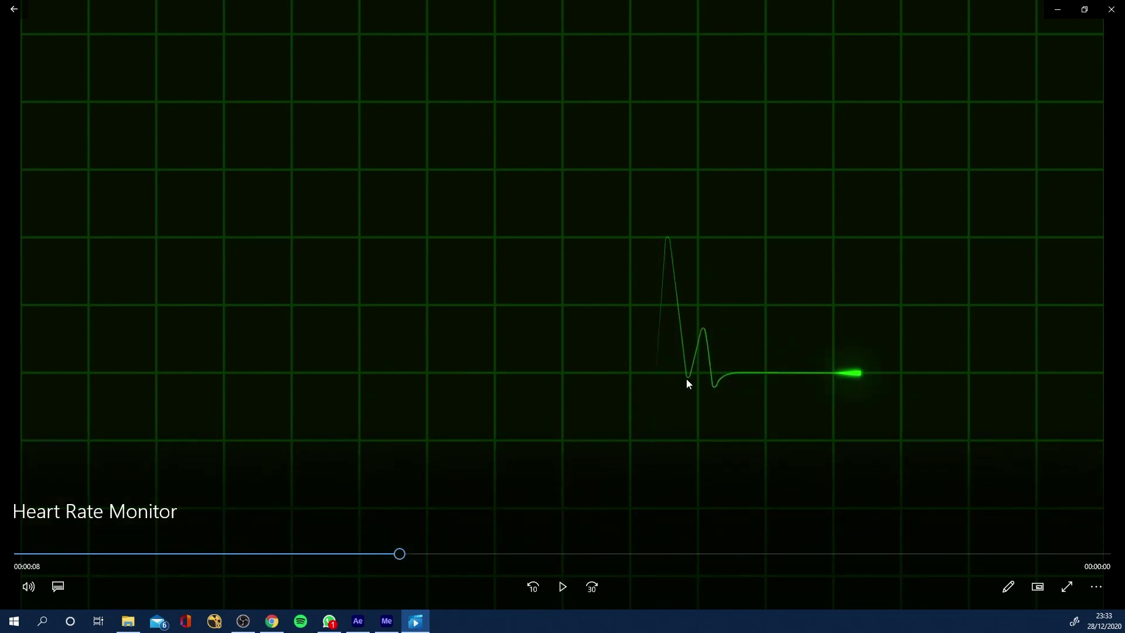
pyautogui.click(1068, 588)
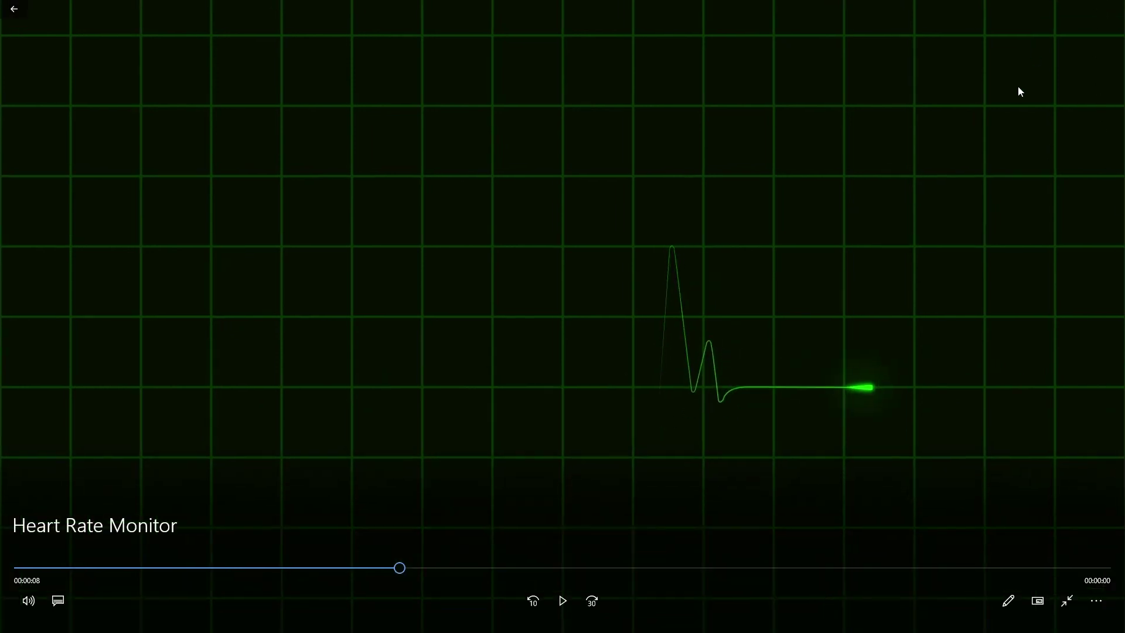
pyautogui.click(1067, 601)
pyautogui.click(1122, 7)
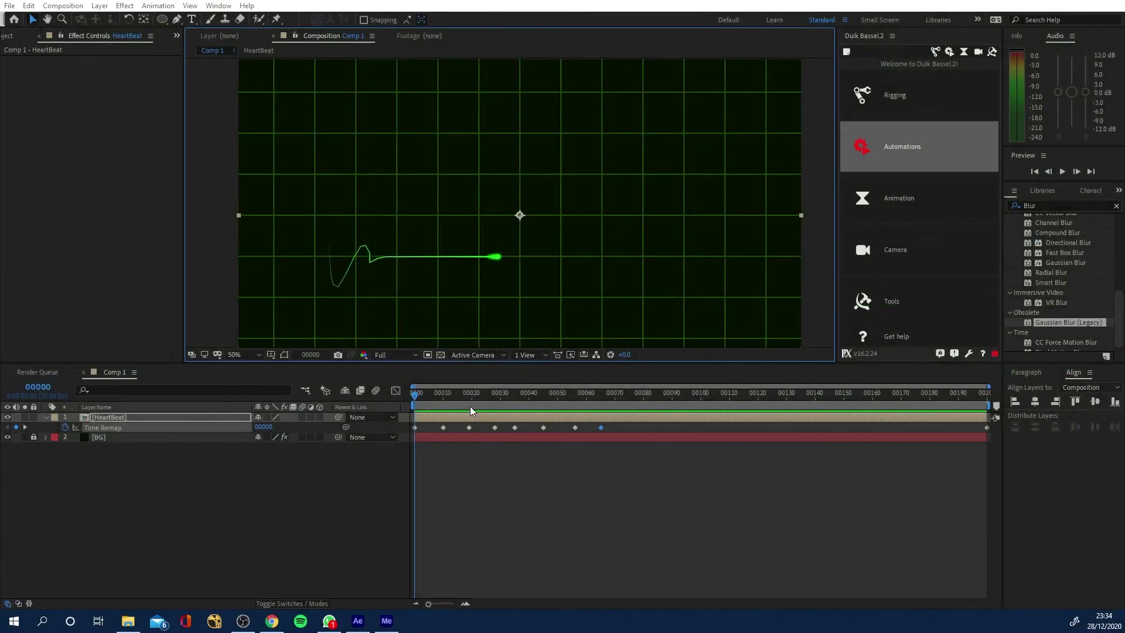
pyautogui.click(492, 403)
pyautogui.moveTo(492, 404)
pyautogui.mouseDown()
pyautogui.moveTo(427, 401)
pyautogui.moveTo(549, 400)
pyautogui.mouseUp()
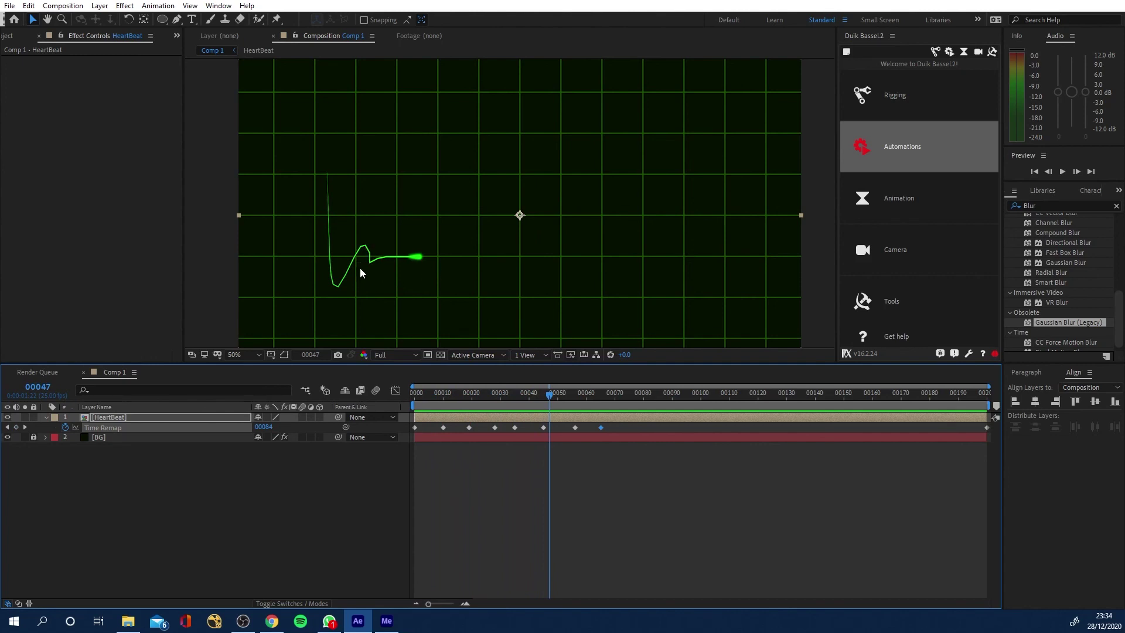
pyautogui.press('space')
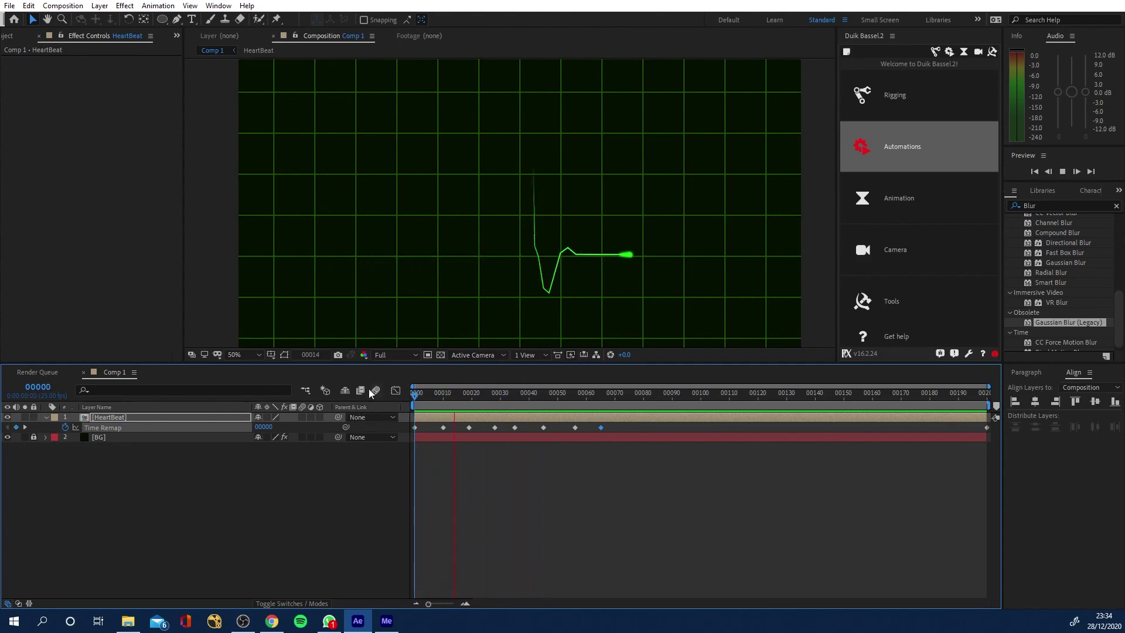